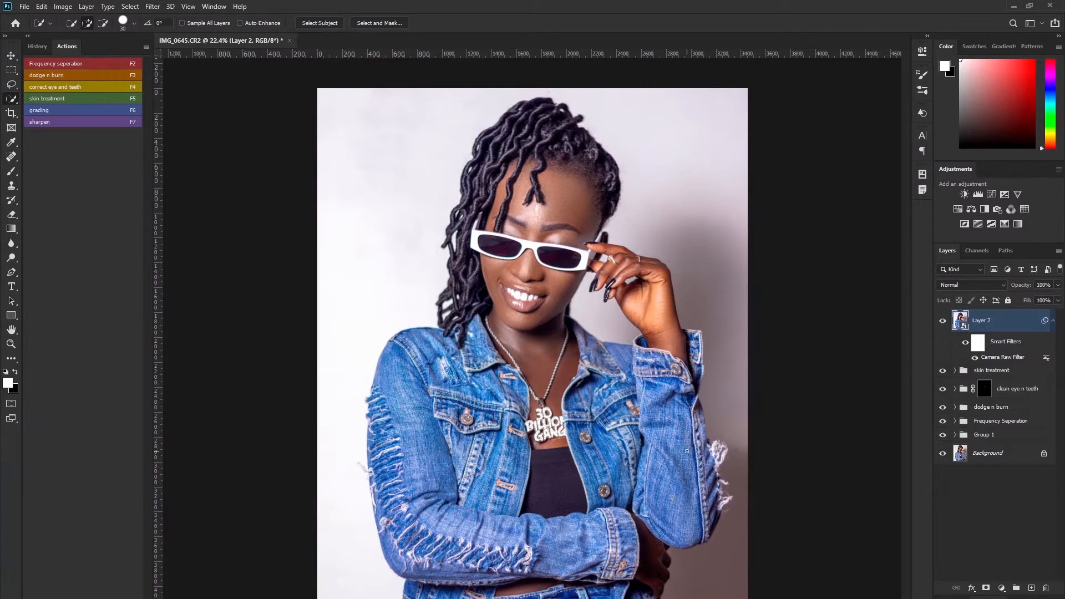
- Show only the Background layer and compare the original photo with the Group 1 retouch by toggling that group's visibility
scroll(687, 451, down, 5)
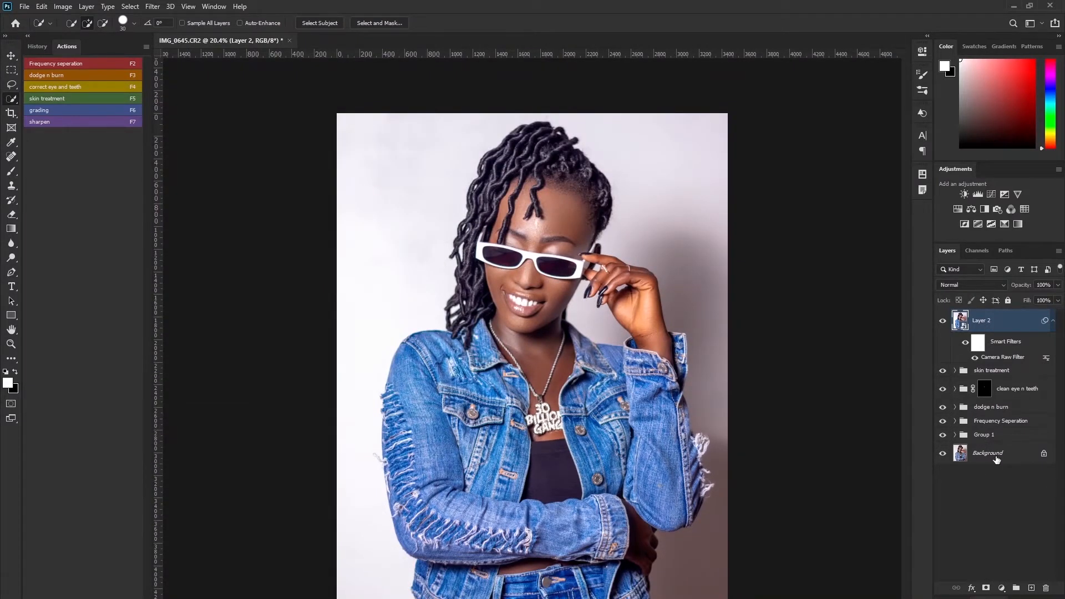
alt+click(943, 453)
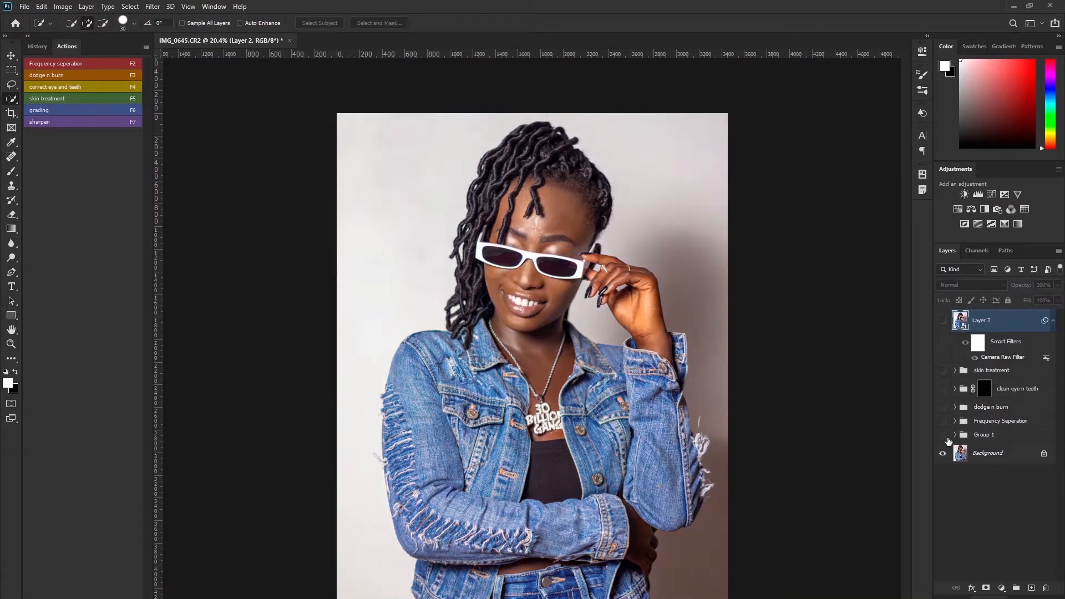
click(943, 435)
drag(546, 356, 633, 355)
drag(571, 215, 564, 373)
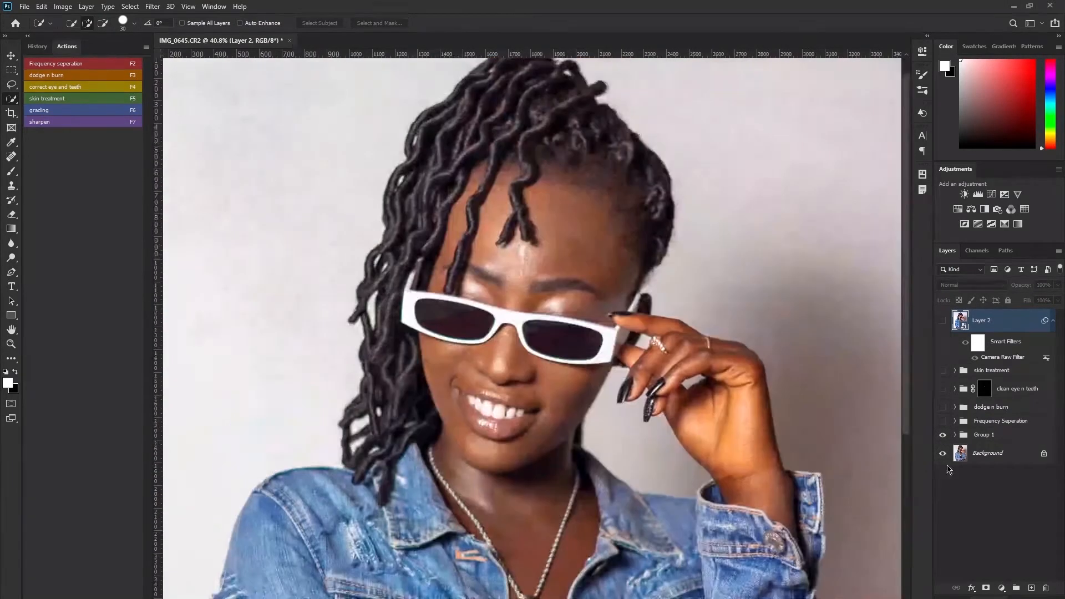
click(943, 435)
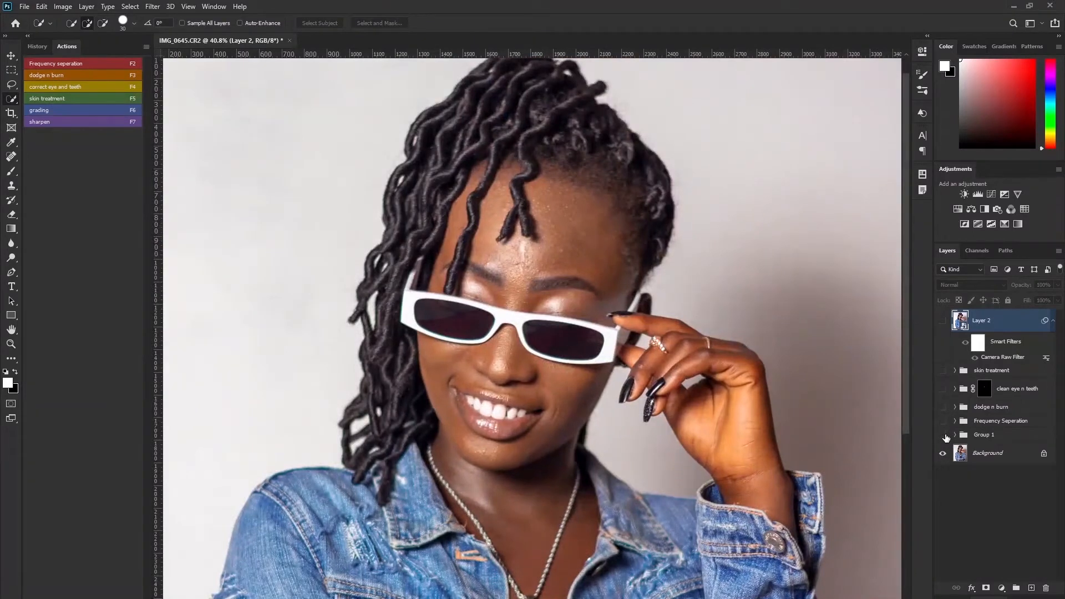
click(944, 436)
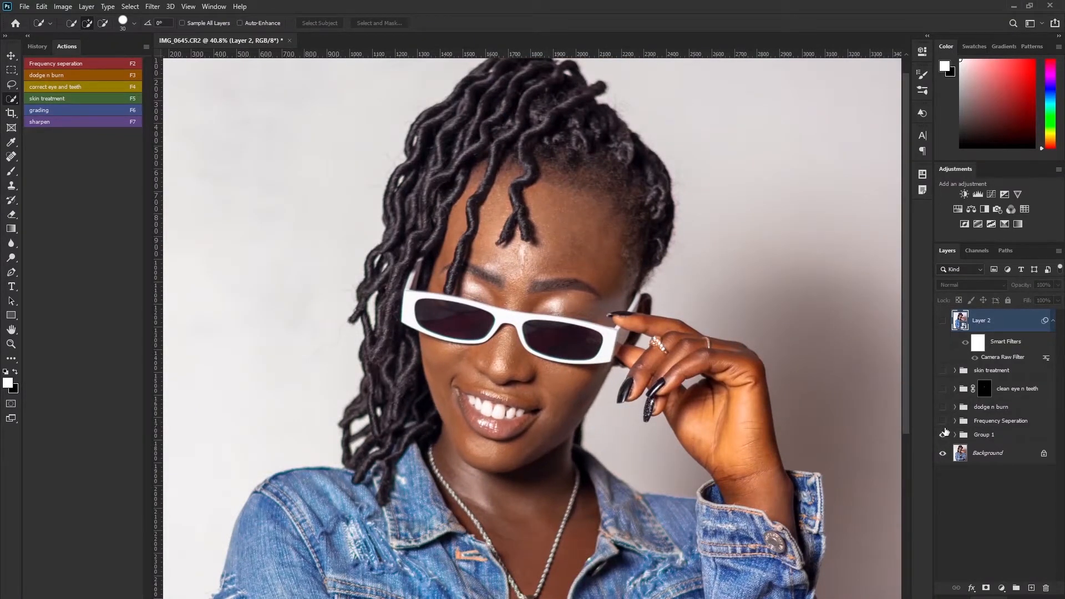
- Turn the Frequency Seperation, dodge n burn, clean eye n teeth, skin treatment groups and Layer 2 back on one by one to review the retouching
click(943, 422)
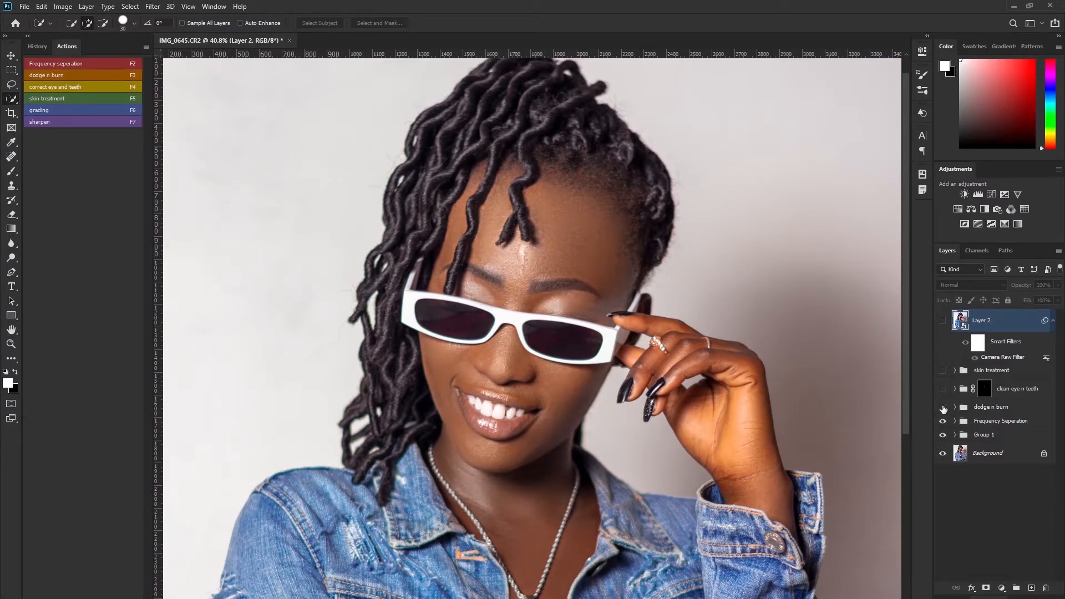
click(943, 408)
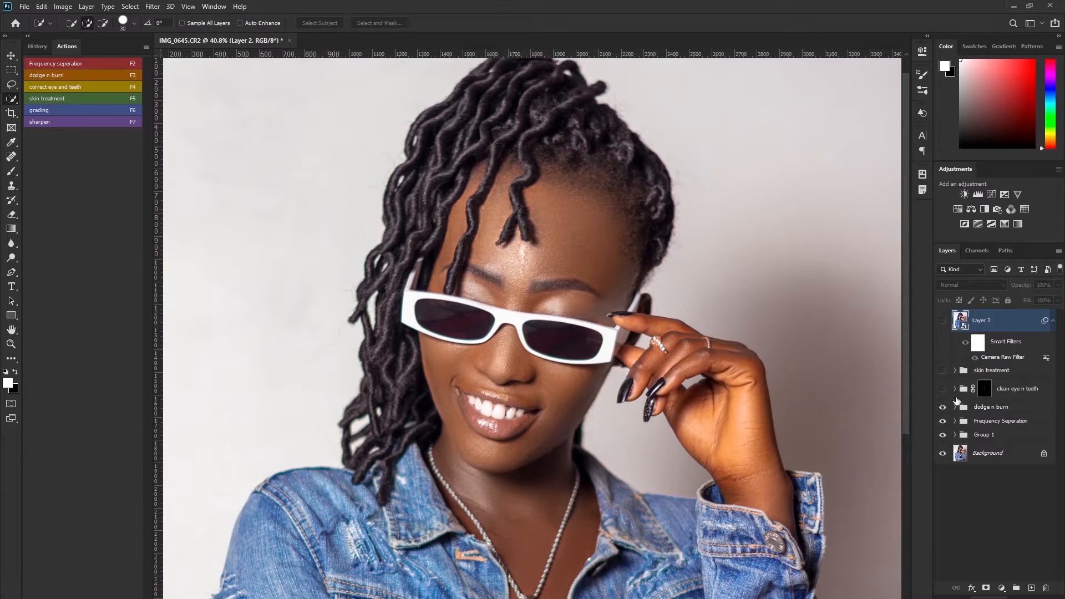
click(942, 390)
click(943, 371)
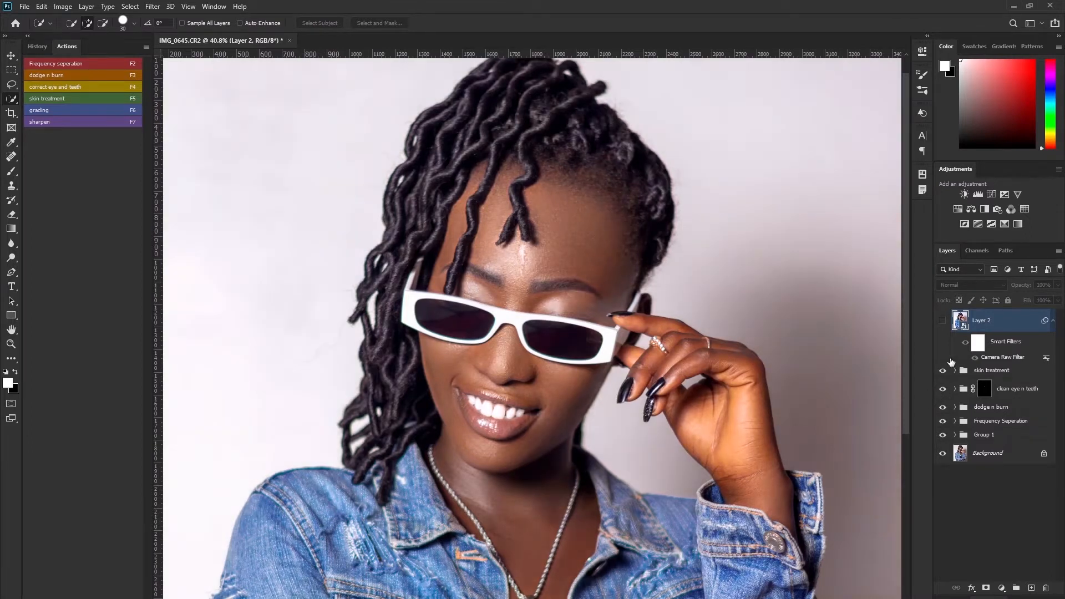
click(943, 328)
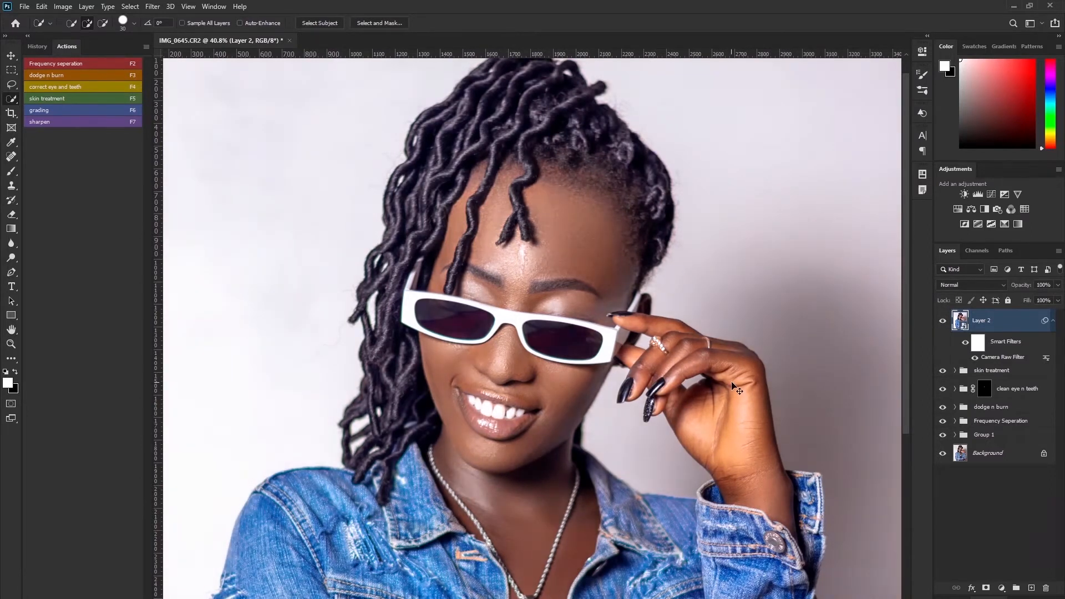
scroll(541, 388, down, 3)
scroll(629, 439, down, 2)
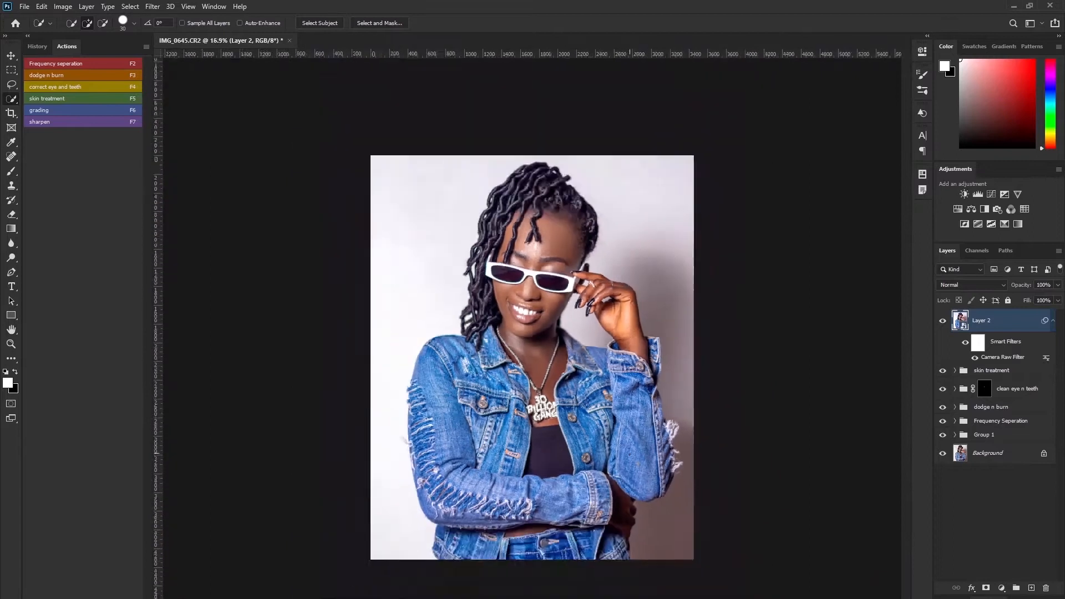
- Stamp all visible layers into a new merged layer above Layer 2
scroll(599, 497, up, 4)
scroll(599, 498, down, 2)
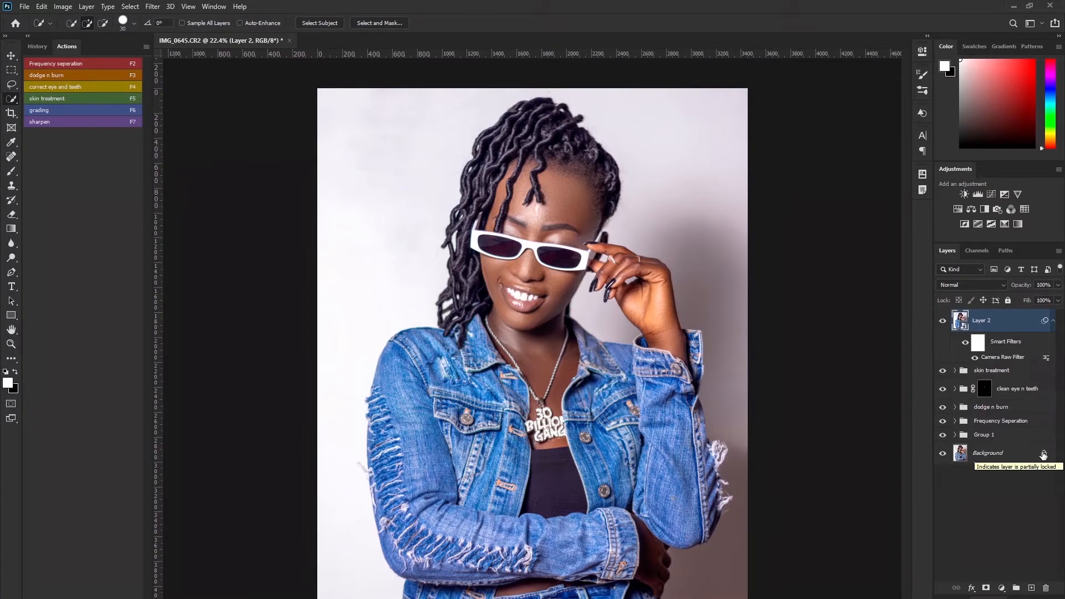
key(ctrl+shift+alt+e)
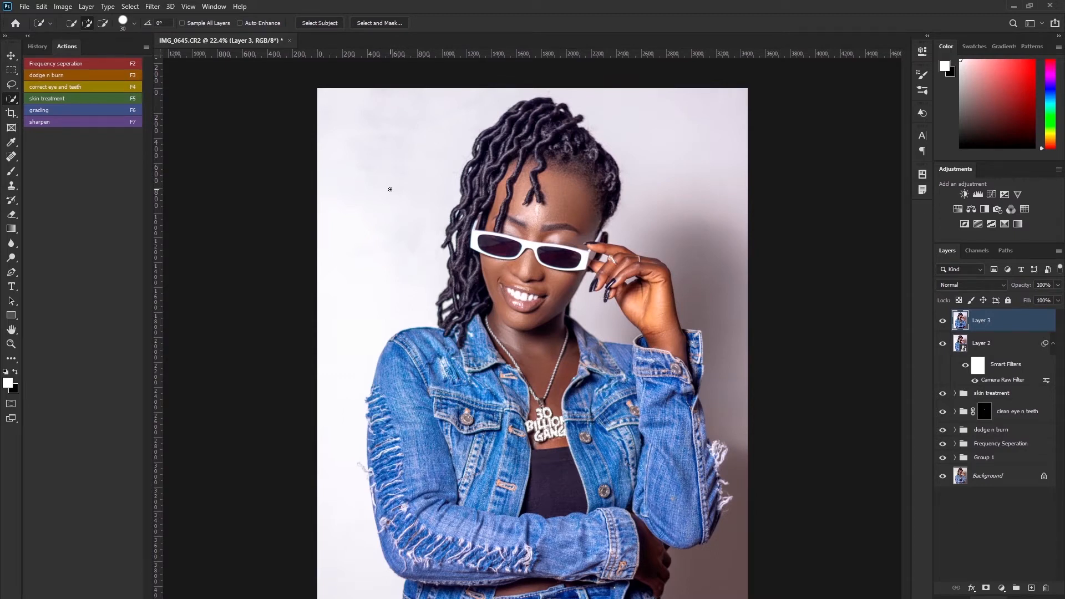
- Try to select the plain backdrop beside the woman's hair and sleeve with the Quick Selection tool, and clear the selection
scroll(393, 215, up, 5)
scroll(395, 229, down, 9)
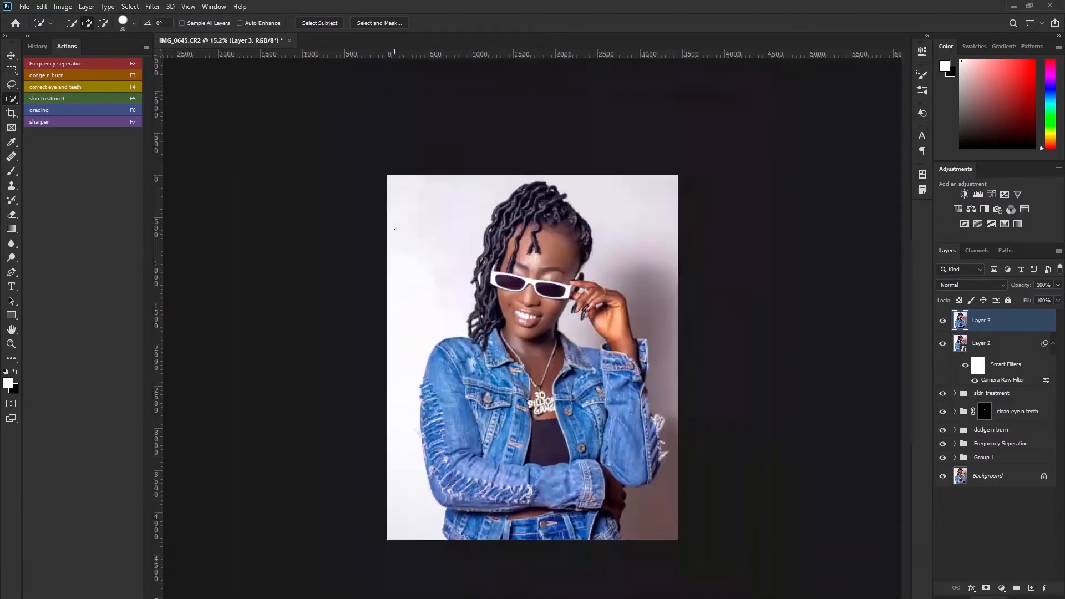
drag(399, 229, 425, 238)
drag(430, 255, 428, 316)
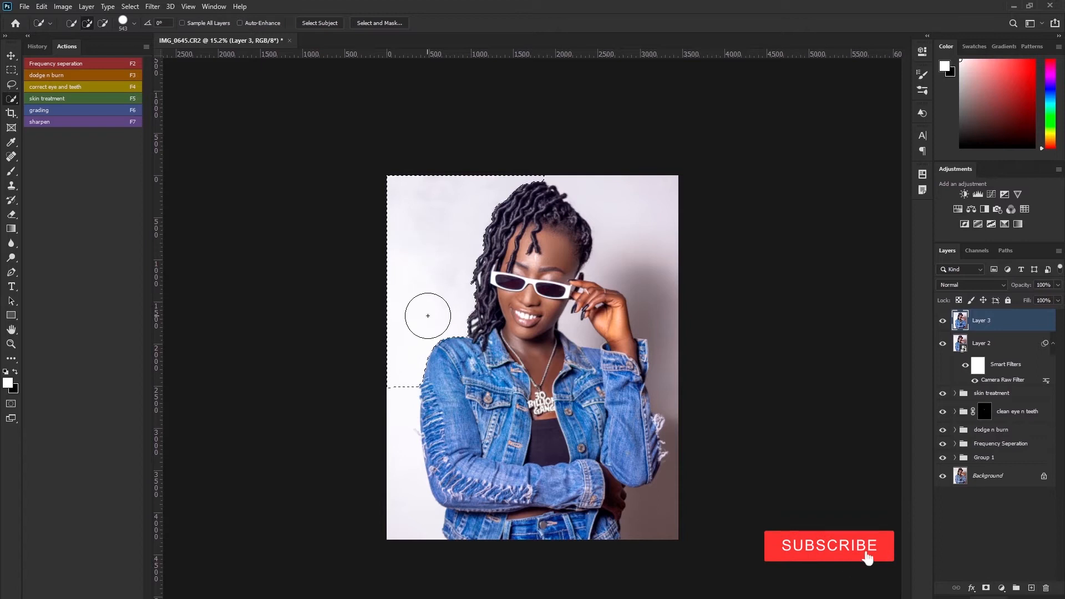
click(394, 497)
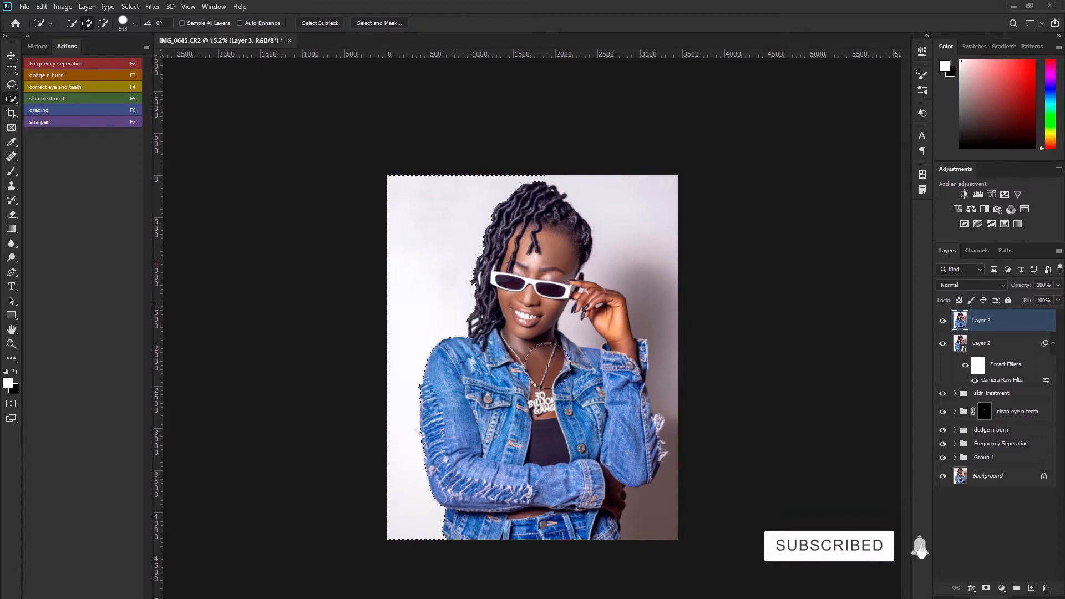
key(ctrl+d)
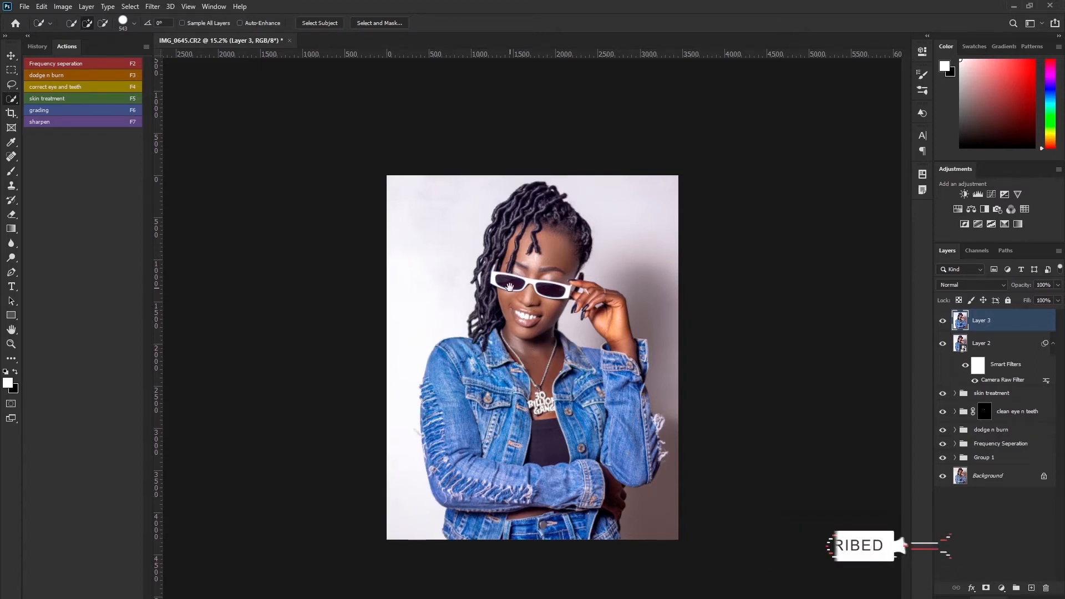
drag(489, 250, 496, 303)
key(p)
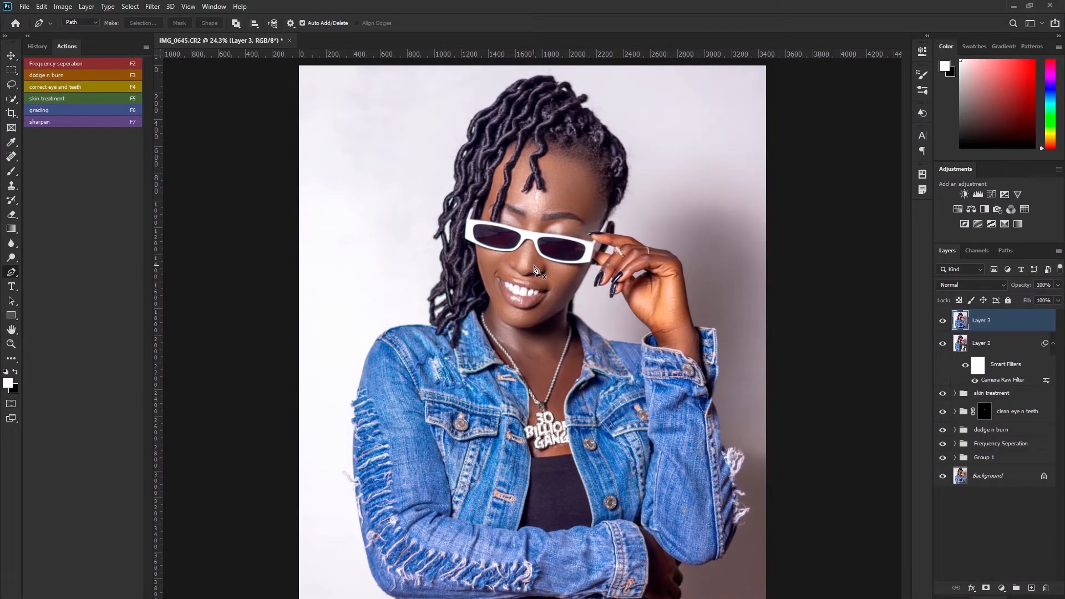
key(w)
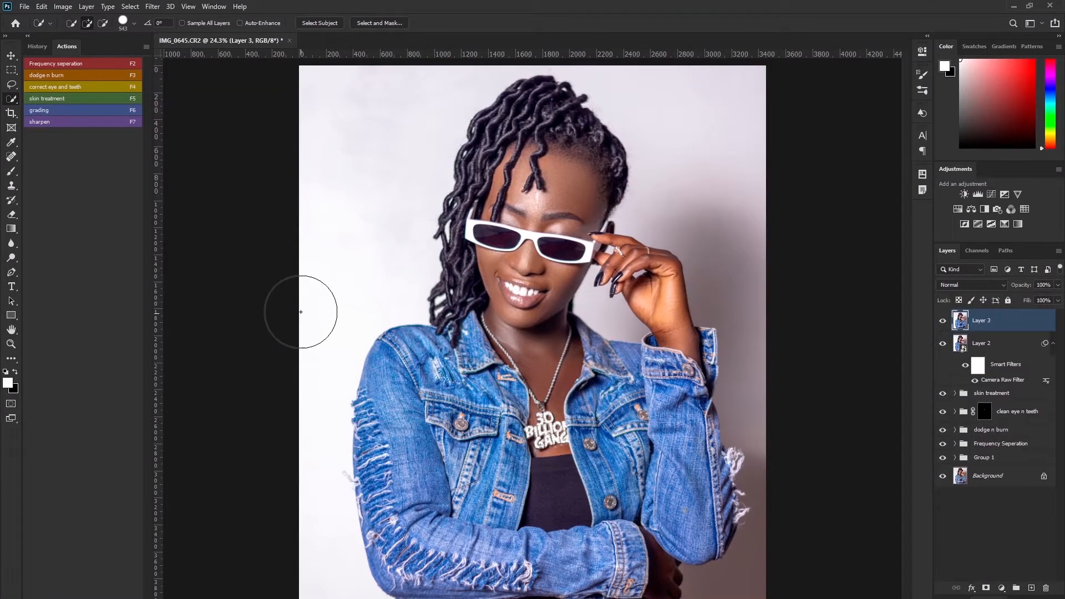
right_click(9, 99)
click(9, 99)
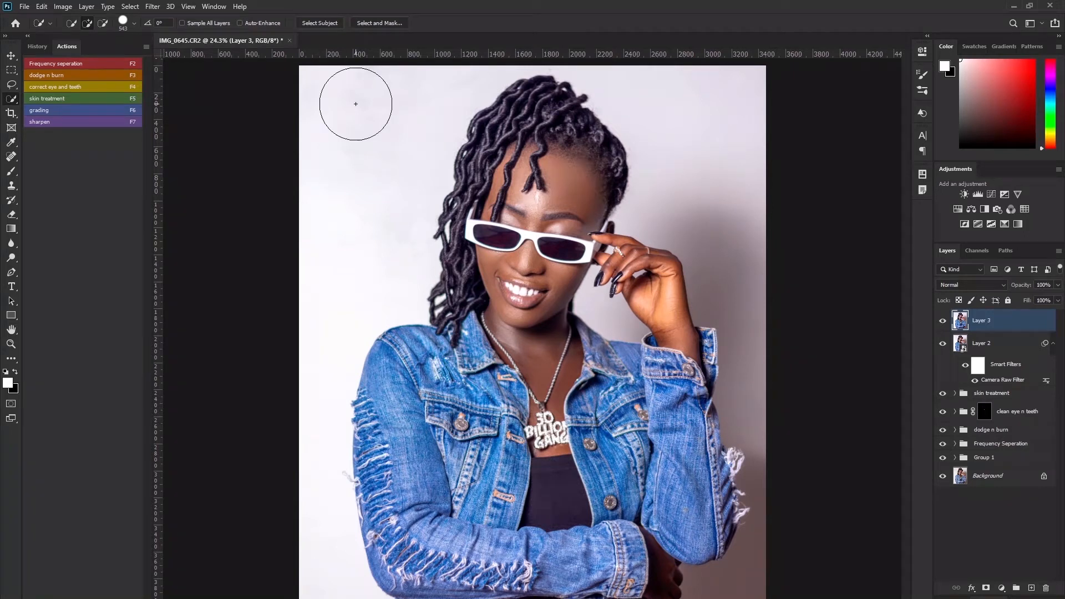
scroll(431, 178, down, 1)
scroll(439, 207, up, 1)
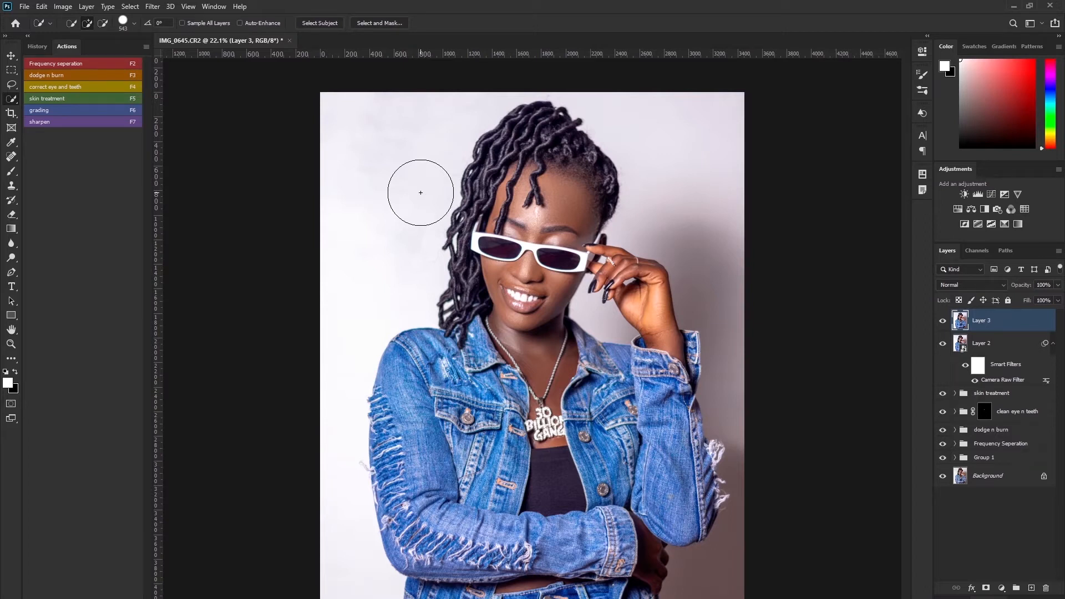
- Select the woman with Select Subject and refine the selection edges with the Quick Selection tool at brush size 200
click(335, 27)
drag(442, 344, 449, 410)
drag(561, 564, 599, 541)
drag(427, 559, 642, 414)
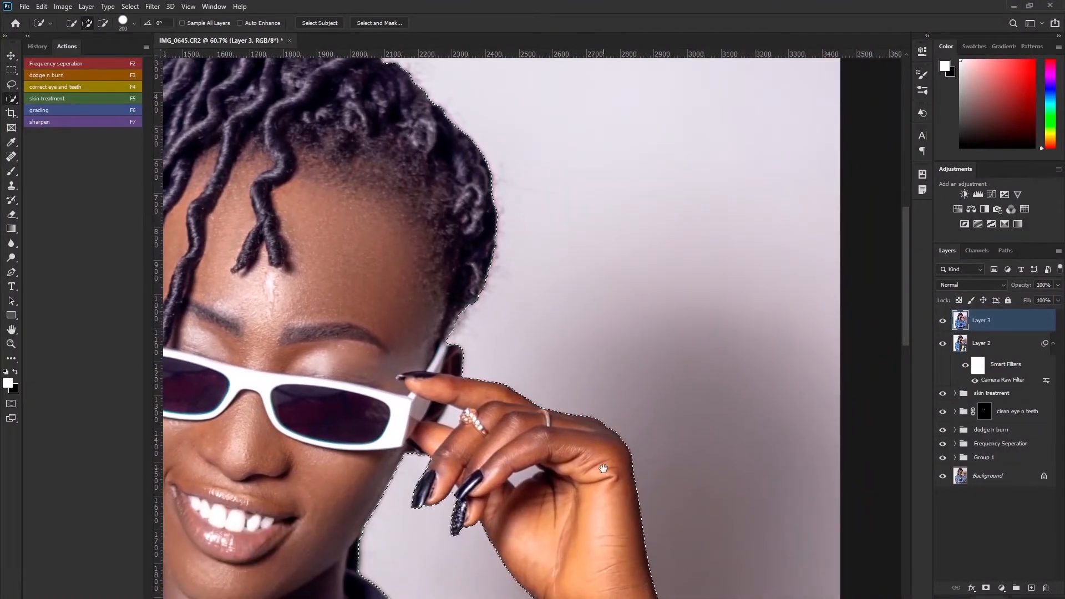
drag(603, 469, 533, 376)
drag(565, 507, 538, 463)
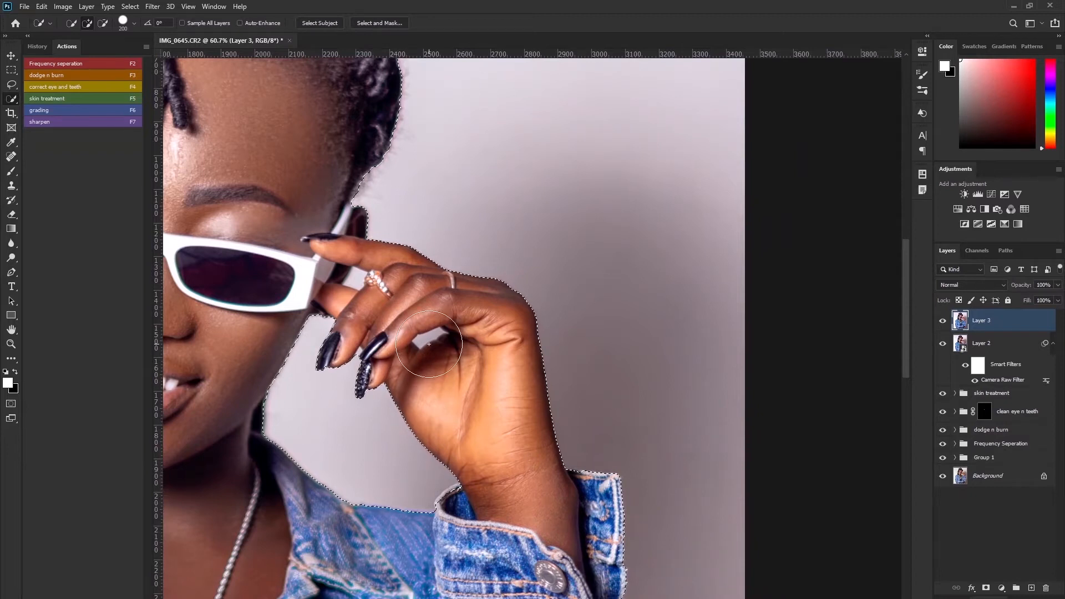
mouse_move(504, 502)
mouse_down()
mouse_move(370, 313)
mouse_move(318, 176)
mouse_up()
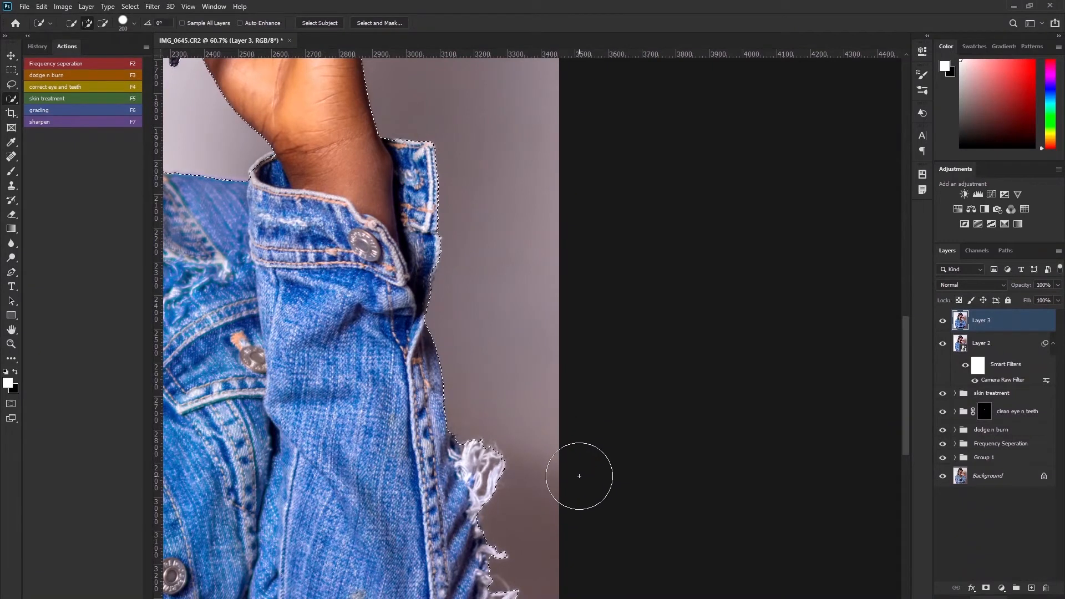
scroll(357, 397, down, 3)
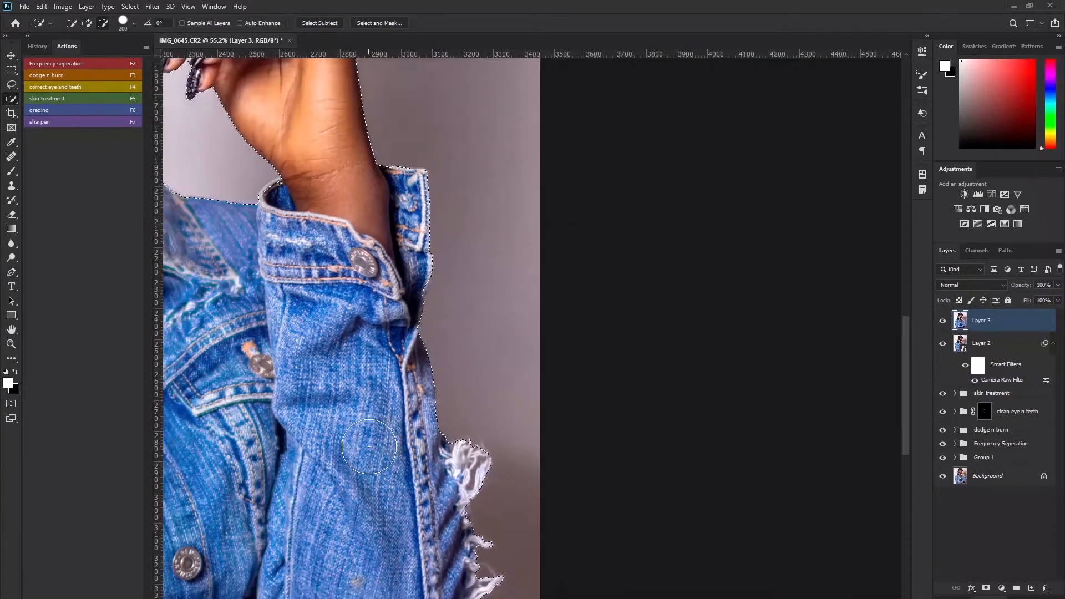
- Turn the selection into a Quick Mask overlay and ready the Brush tool with its flow set to 100%
key(q)
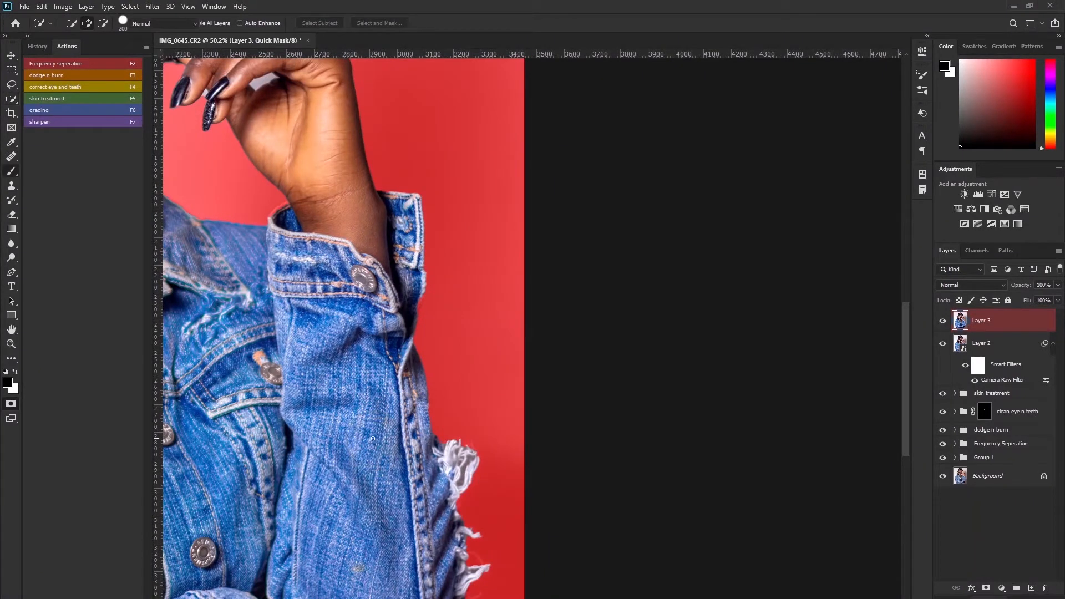
key(b)
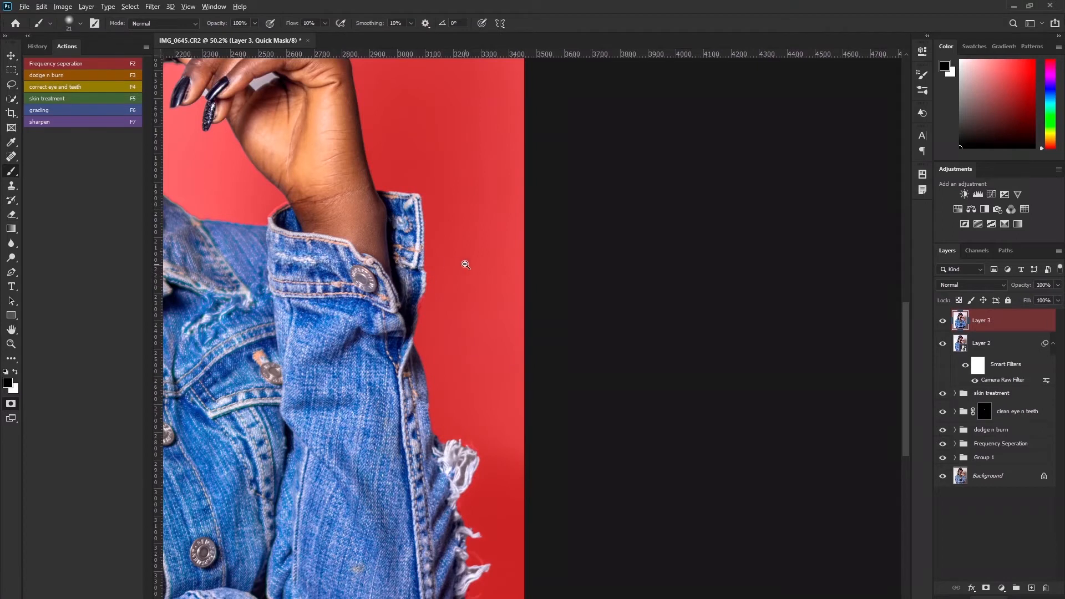
scroll(488, 276, up, 2)
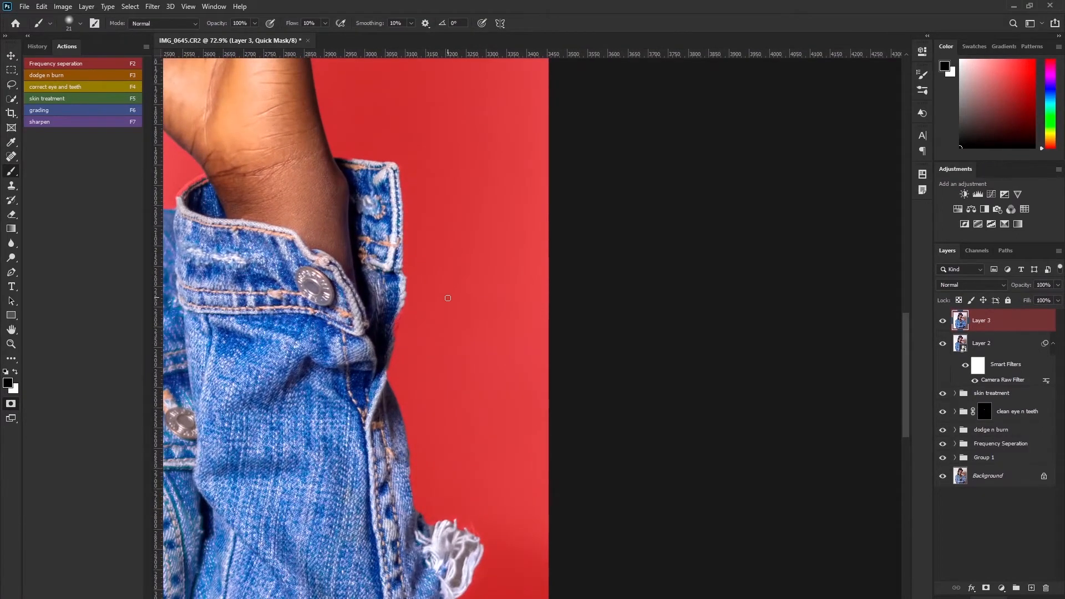
drag(490, 433, 471, 233)
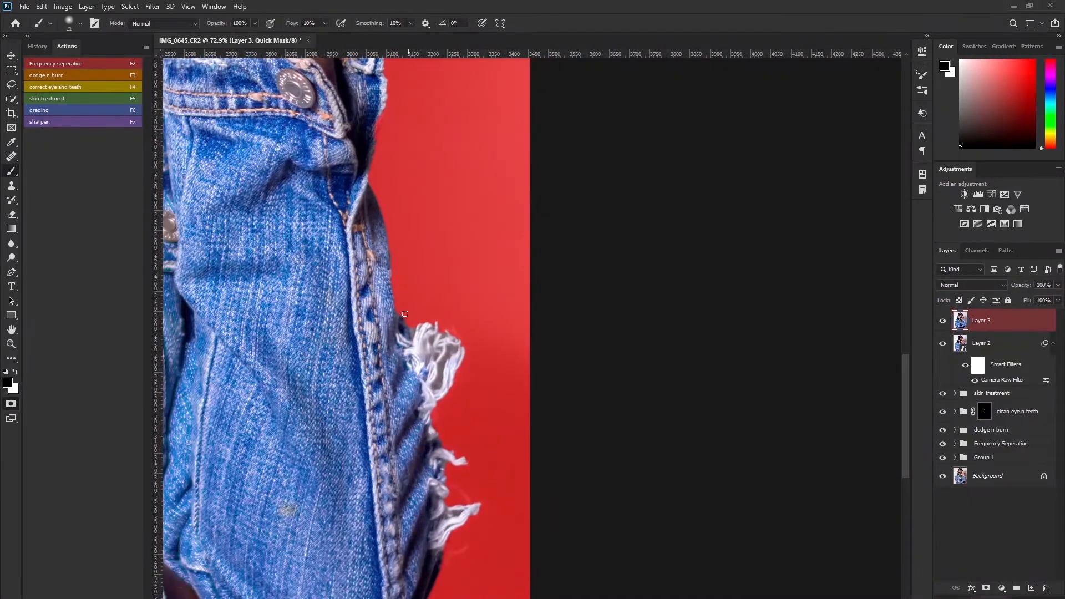
scroll(415, 341, up, 1)
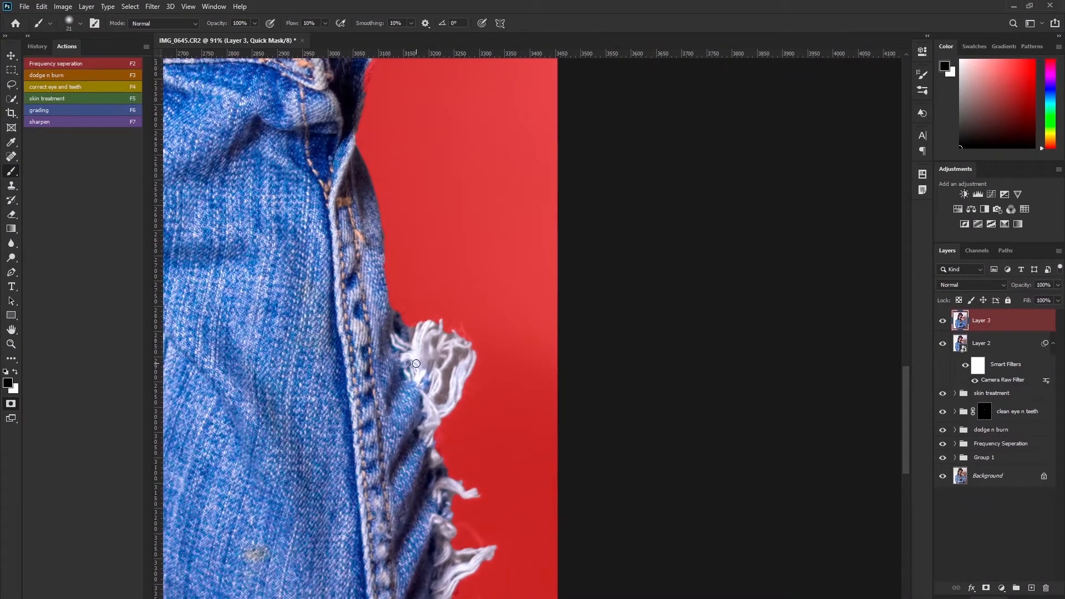
scroll(415, 325, up, 1)
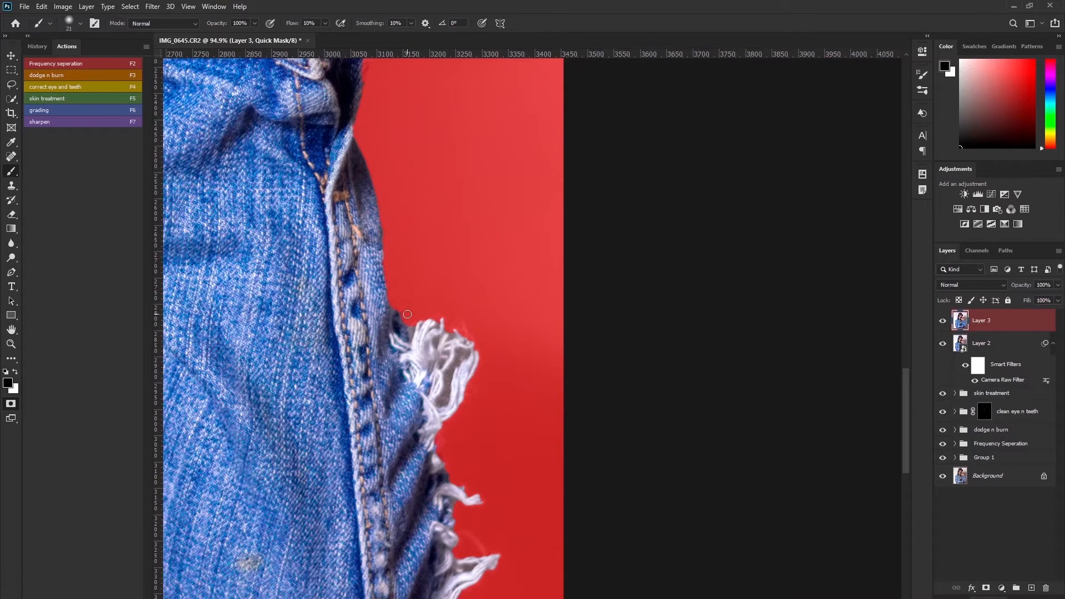
drag(292, 25, 650, 24)
- Paint black with a size 13 brush over the backdrop gaps between the frayed white threads on the raised arm's sleeve
drag(404, 318, 406, 319)
drag(408, 321, 406, 322)
drag(451, 336, 446, 385)
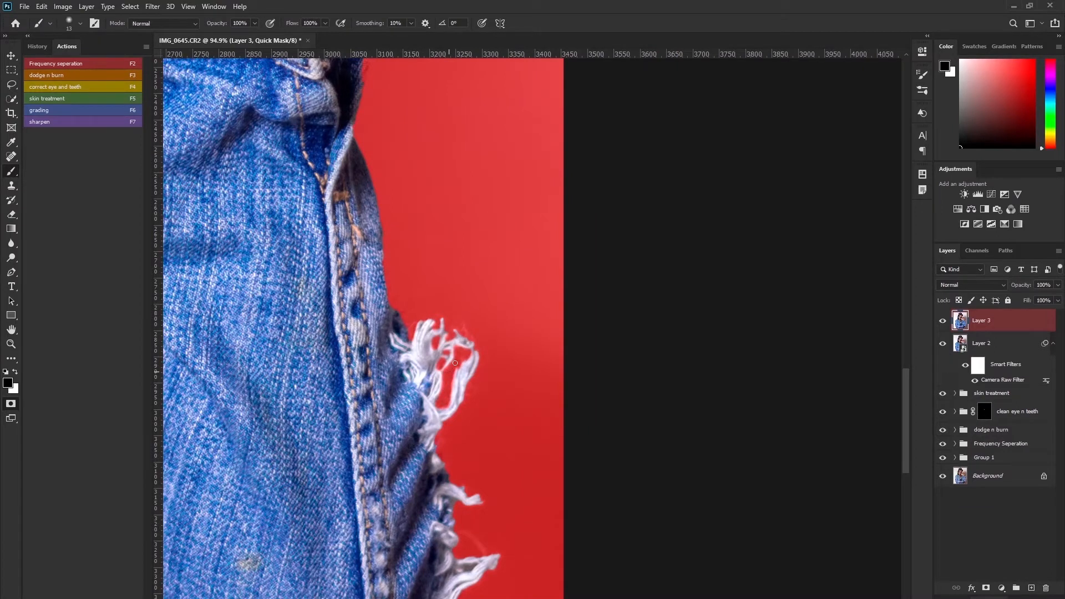
- Clean up the Quick Mask edge beneath the raised arm's elbow and continue down past the tucked hand to the jeans
drag(440, 457, 522, 279)
drag(374, 458, 379, 454)
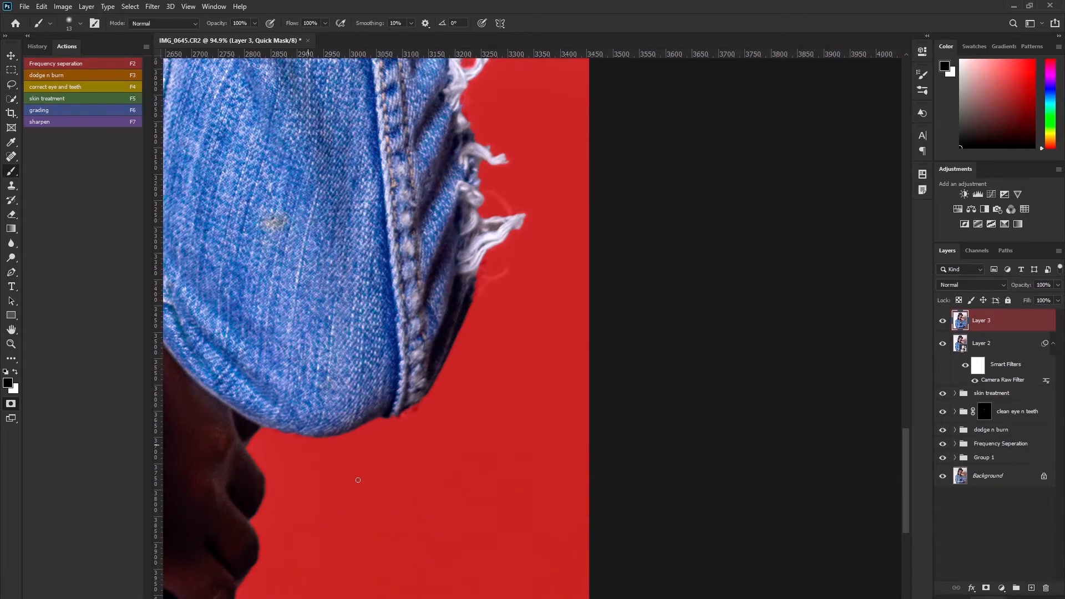
drag(306, 457, 485, 388)
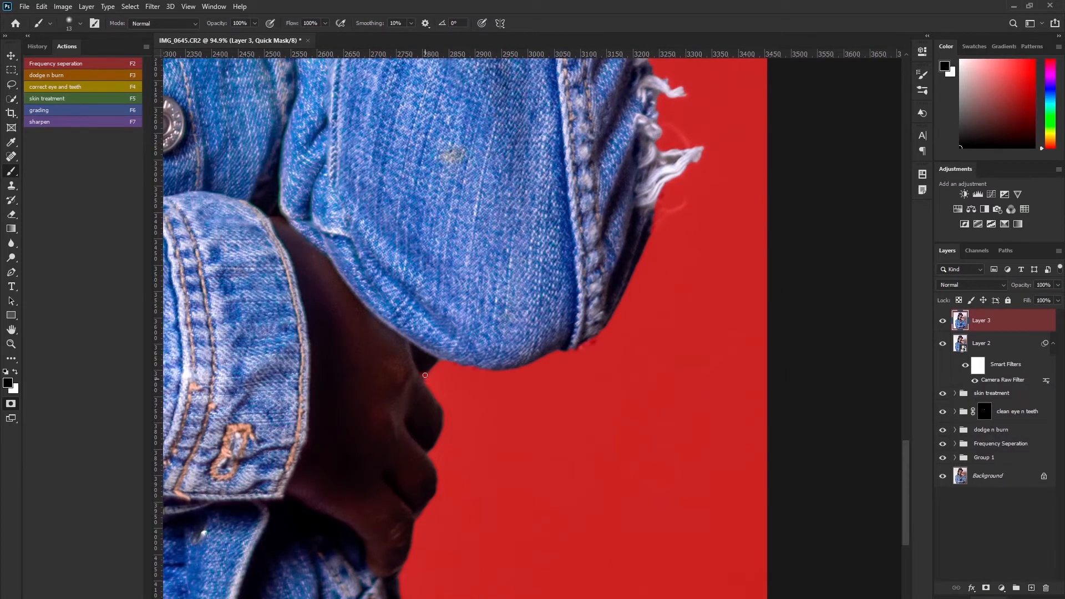
drag(481, 478, 564, 148)
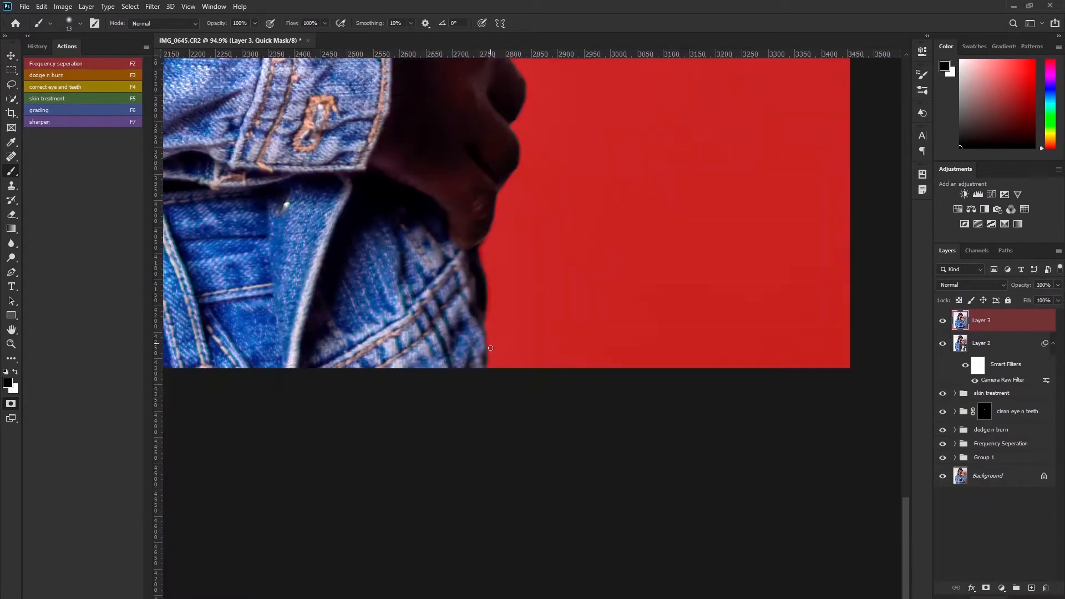
- Clean up the Quick Mask edge on the opposite side, along the jeans' hip and up beneath the folded arm's elbow
drag(380, 282, 776, 456)
drag(463, 360, 720, 208)
drag(463, 408, 806, 486)
drag(388, 417, 510, 398)
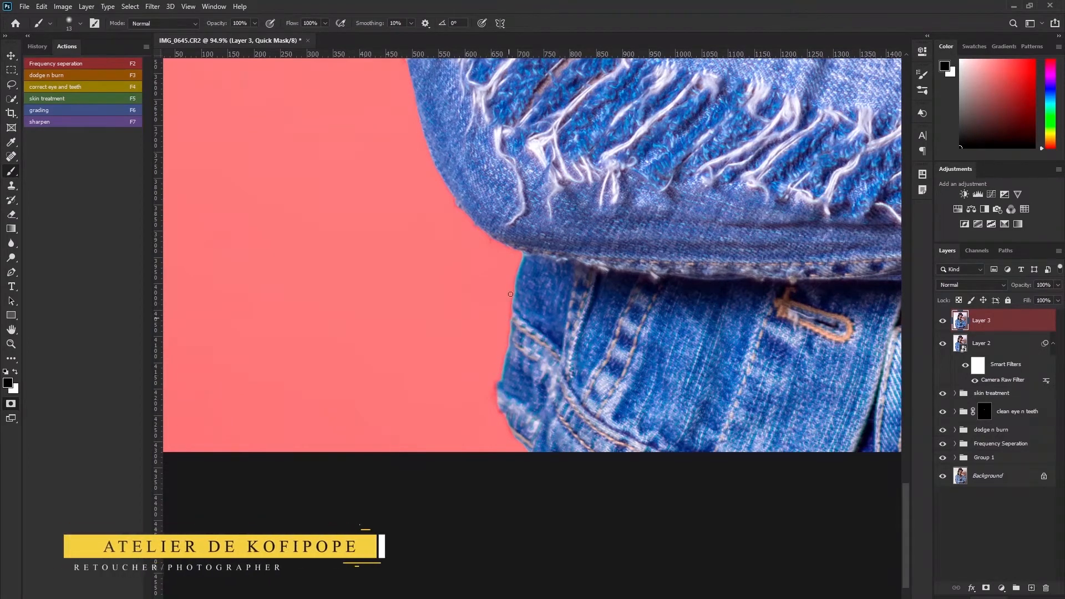
scroll(505, 290, up, 5)
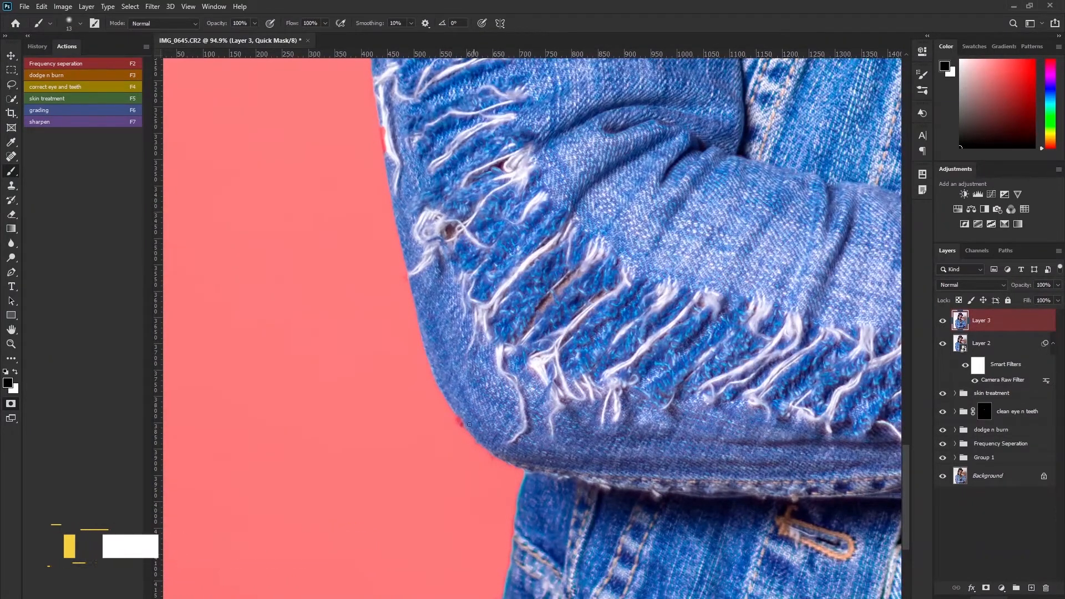
mouse_move(476, 284)
mouse_down()
mouse_move(517, 456)
mouse_move(462, 481)
mouse_up()
- Erase the mask spill from the white thread at the folded arm's sleeve edge with a size 17 Eraser
scroll(473, 415, up, 3)
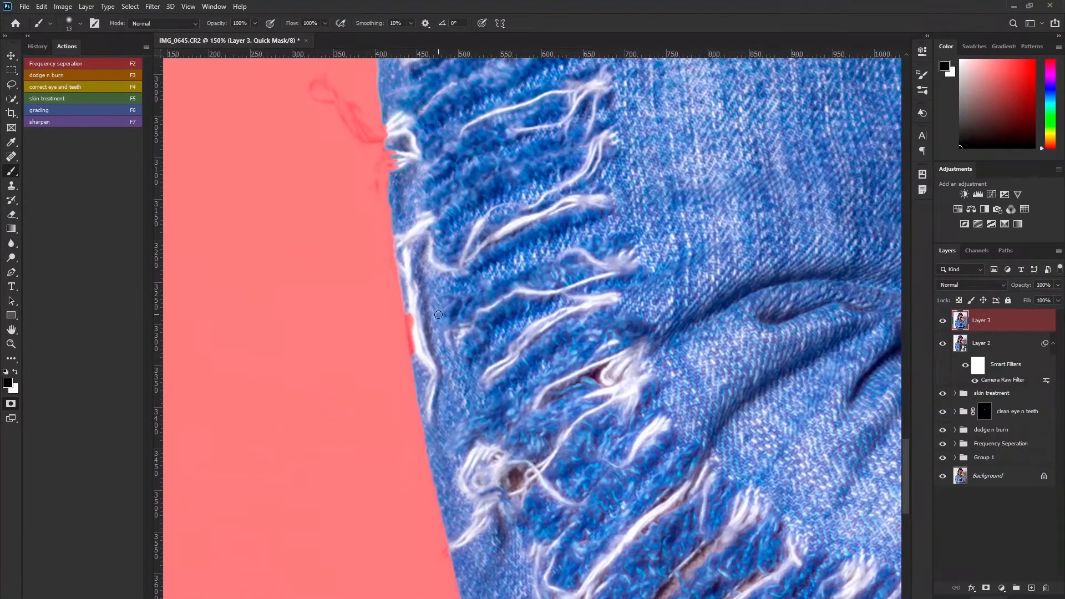
key(e)
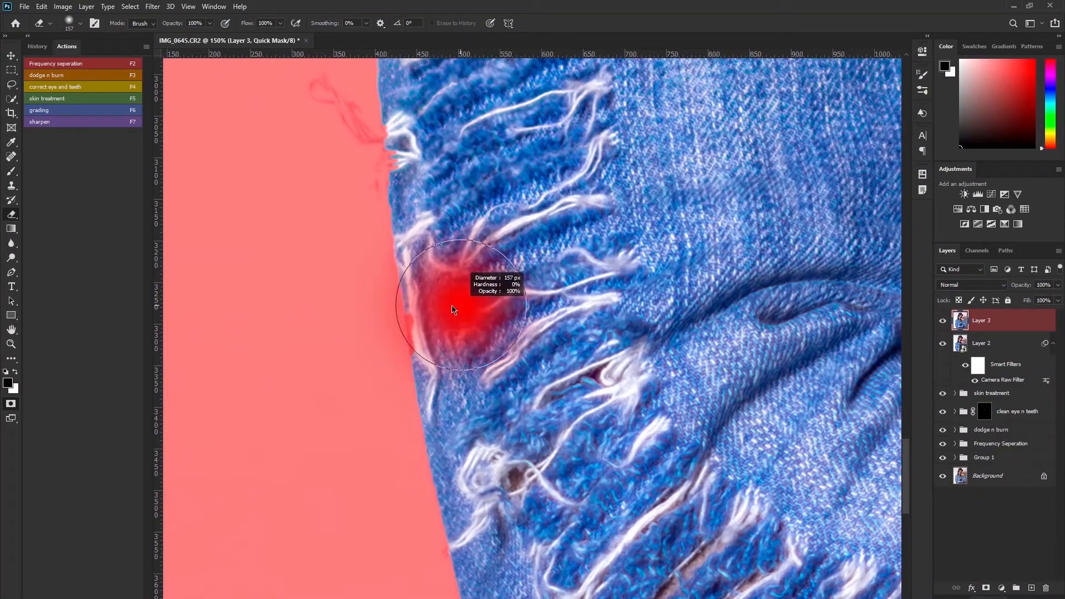
drag(397, 321, 402, 323)
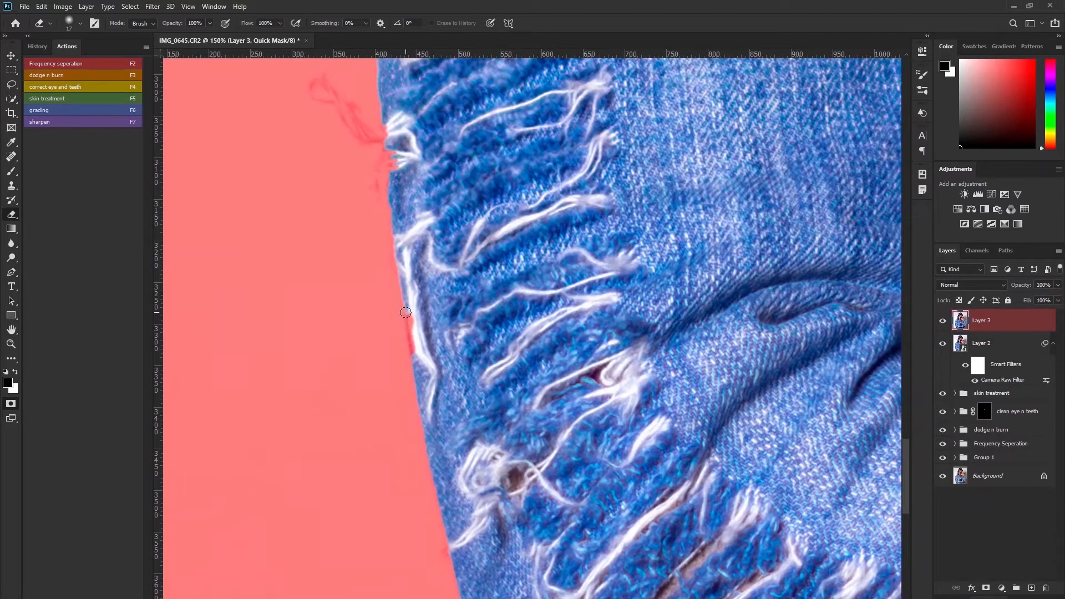
drag(410, 309, 419, 358)
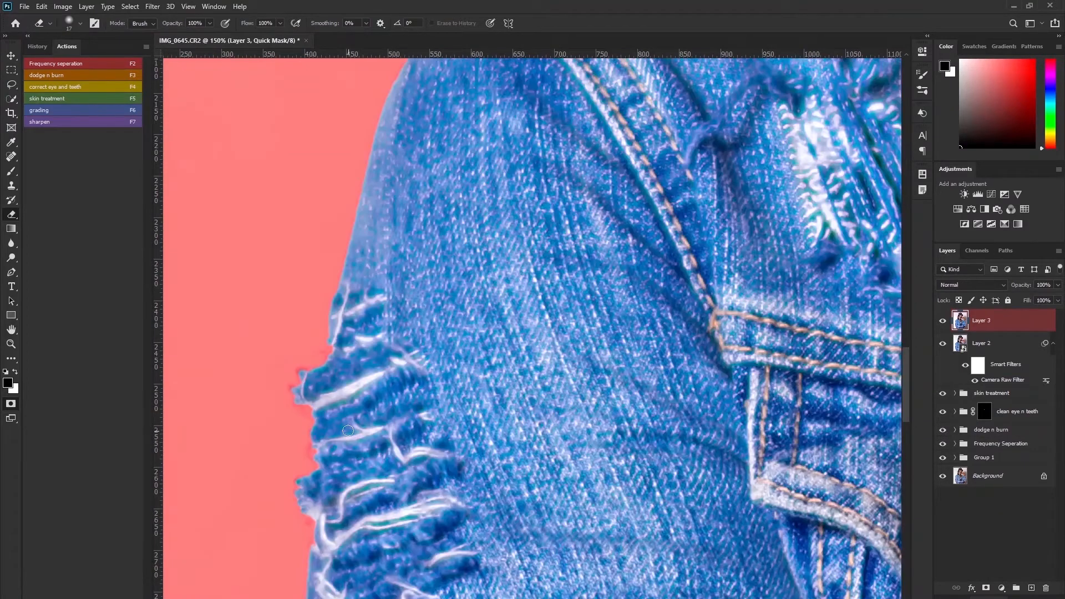
- Check the selection outline around the frayed upper sleeve outside Quick Mask and return to the mask overlay
key(q)
key(x)
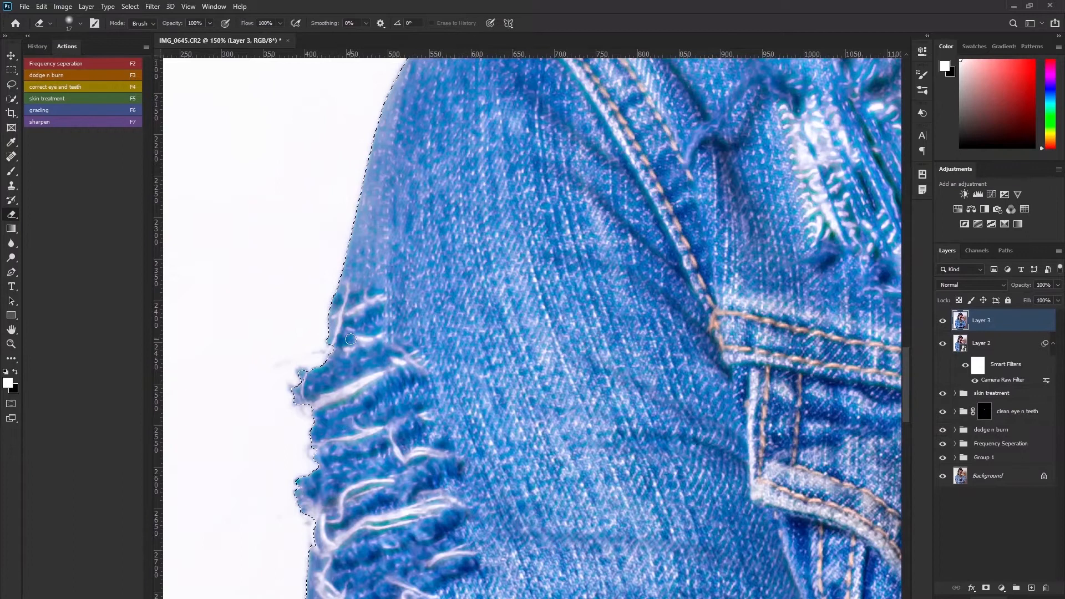
key(x)
key(q)
key(q)
key(x)
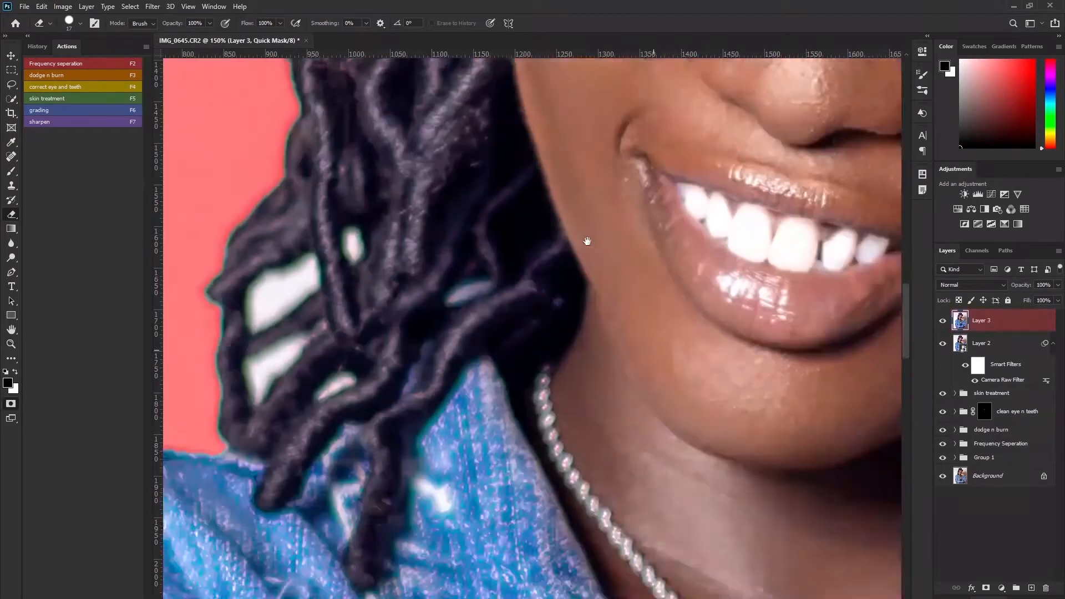
- Paint black with the Brush tool over the two lowest backdrop gaps between the locks above the shoulder
scroll(505, 390, down, 2)
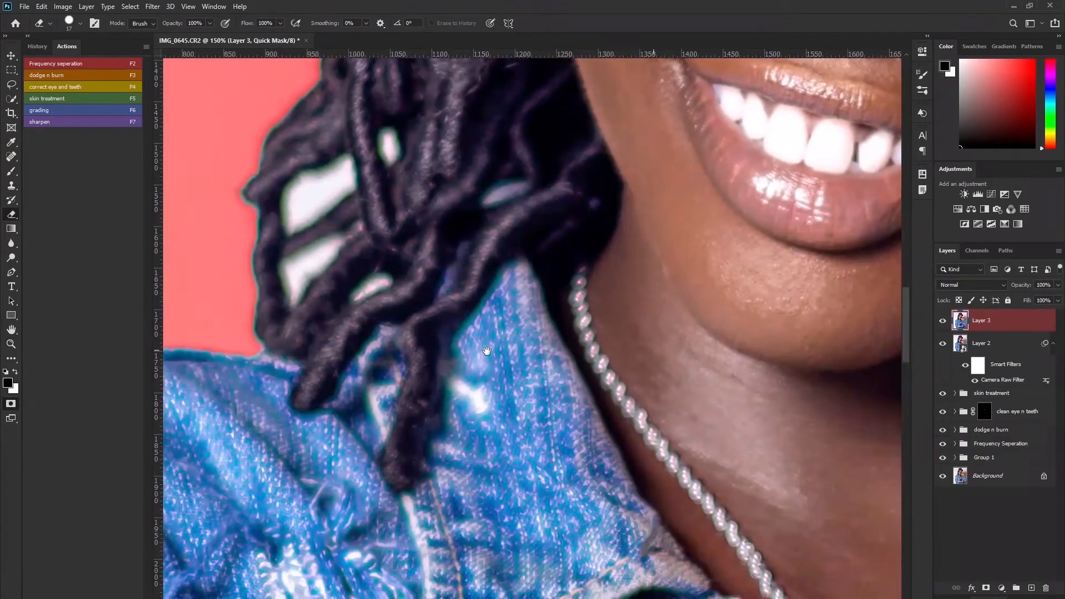
scroll(415, 351, up, 2)
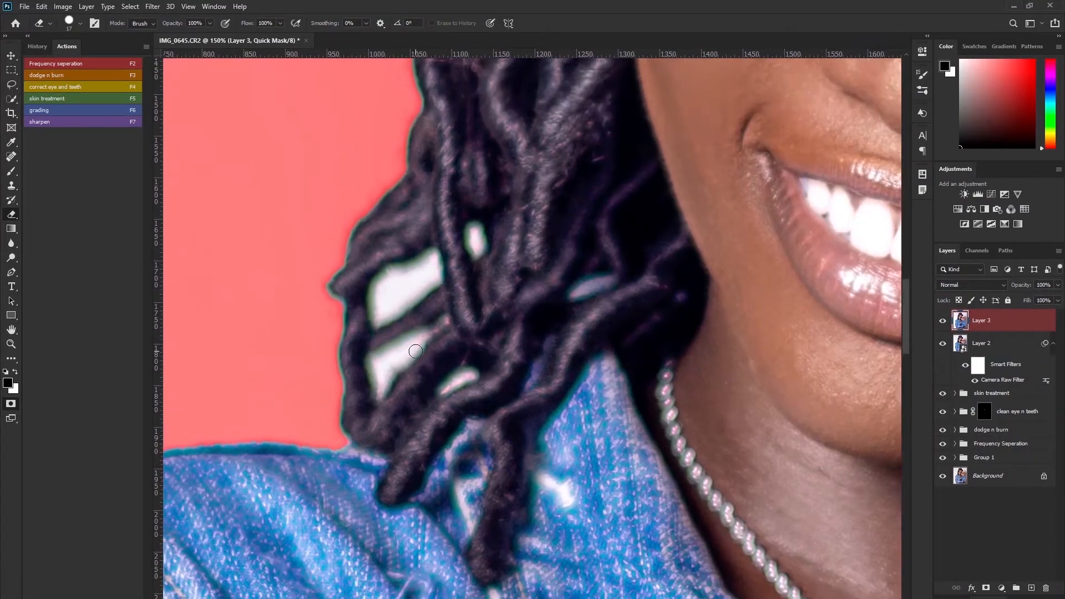
key(b)
drag(443, 391, 469, 378)
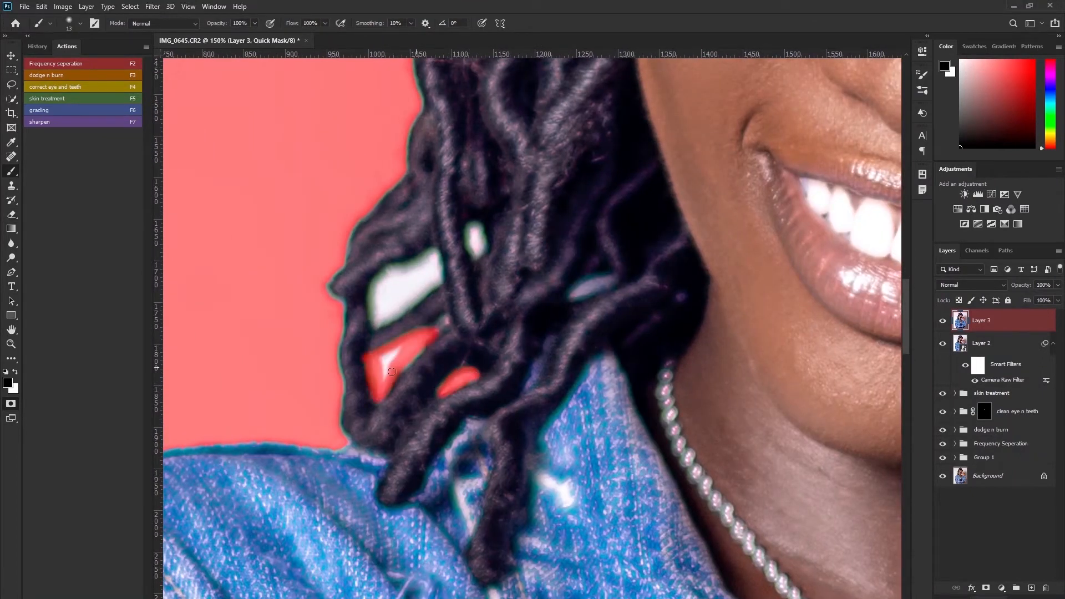
mouse_move(390, 372)
mouse_down()
mouse_move(413, 346)
mouse_move(384, 369)
mouse_move(408, 347)
mouse_move(380, 363)
mouse_up()
- Mask the remaining backdrop gaps in the locks beside the jaw, enlarging the brush for the biggest gap
drag(442, 349, 411, 436)
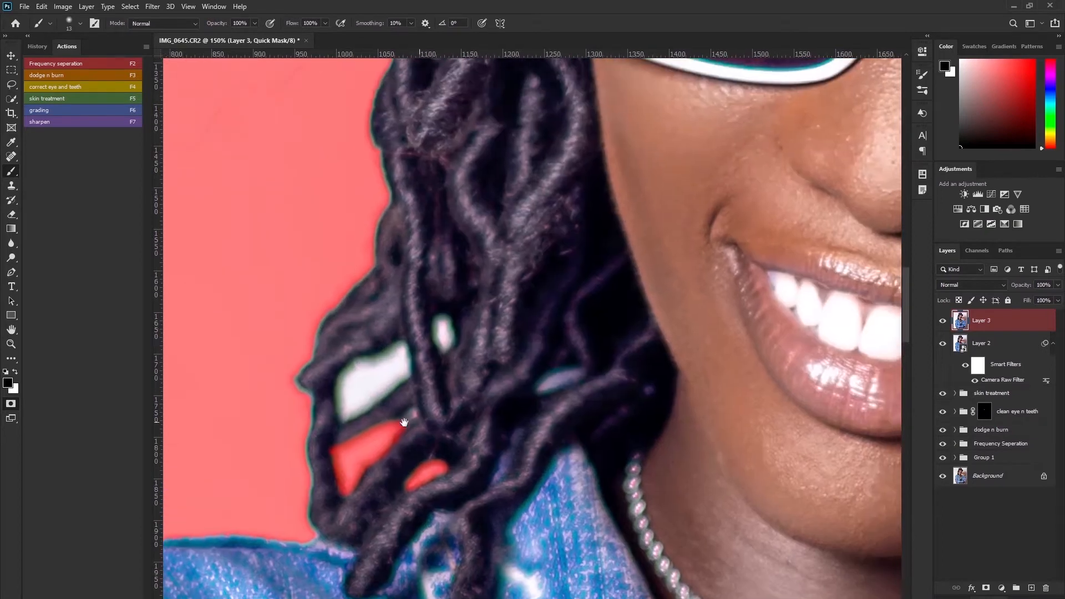
drag(418, 395, 409, 437)
mouse_move(431, 359)
mouse_down()
mouse_move(430, 382)
mouse_move(443, 367)
mouse_move(428, 383)
mouse_up()
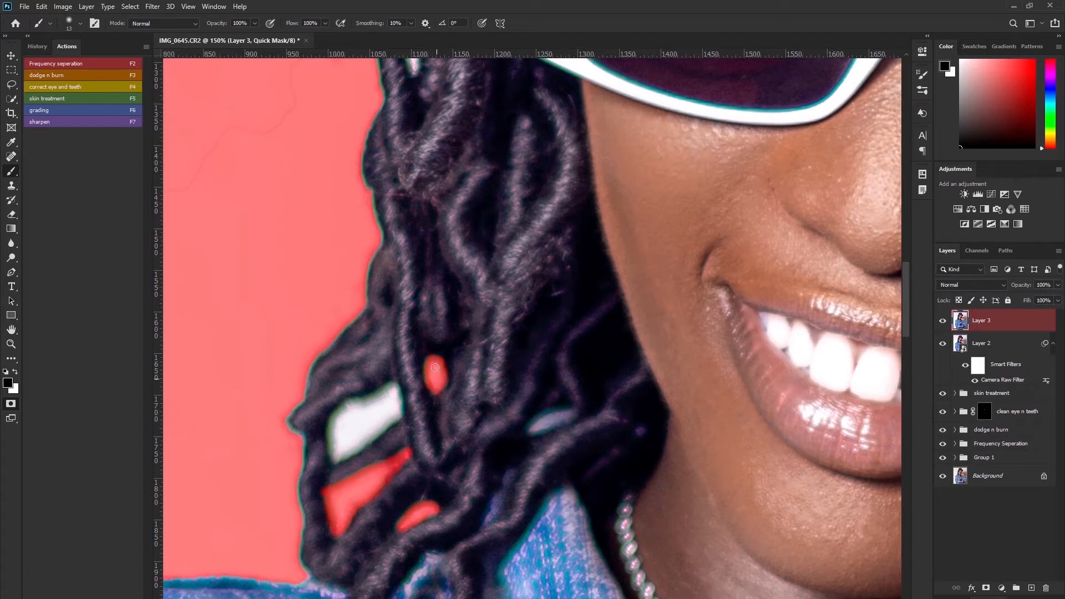
mouse_move(537, 428)
mouse_down()
mouse_move(568, 412)
mouse_move(537, 427)
mouse_up()
mouse_move(339, 411)
mouse_down()
mouse_move(337, 460)
mouse_move(393, 423)
mouse_move(395, 386)
mouse_move(402, 415)
mouse_move(395, 385)
mouse_move(360, 402)
mouse_move(353, 426)
mouse_move(382, 416)
mouse_move(370, 428)
mouse_move(387, 402)
mouse_move(354, 410)
mouse_move(341, 446)
mouse_move(377, 419)
mouse_move(342, 453)
mouse_move(369, 409)
mouse_up()
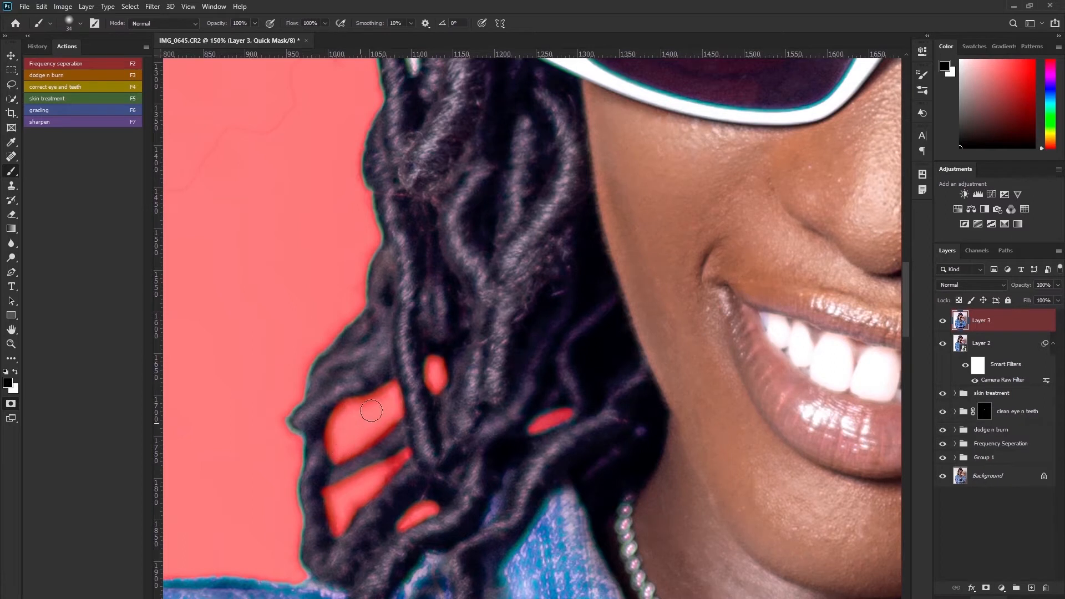
- Mask the long, narrow backdrop gap between the locks beside the sunglasses with a smaller brush
drag(547, 257, 381, 463)
drag(306, 253, 440, 459)
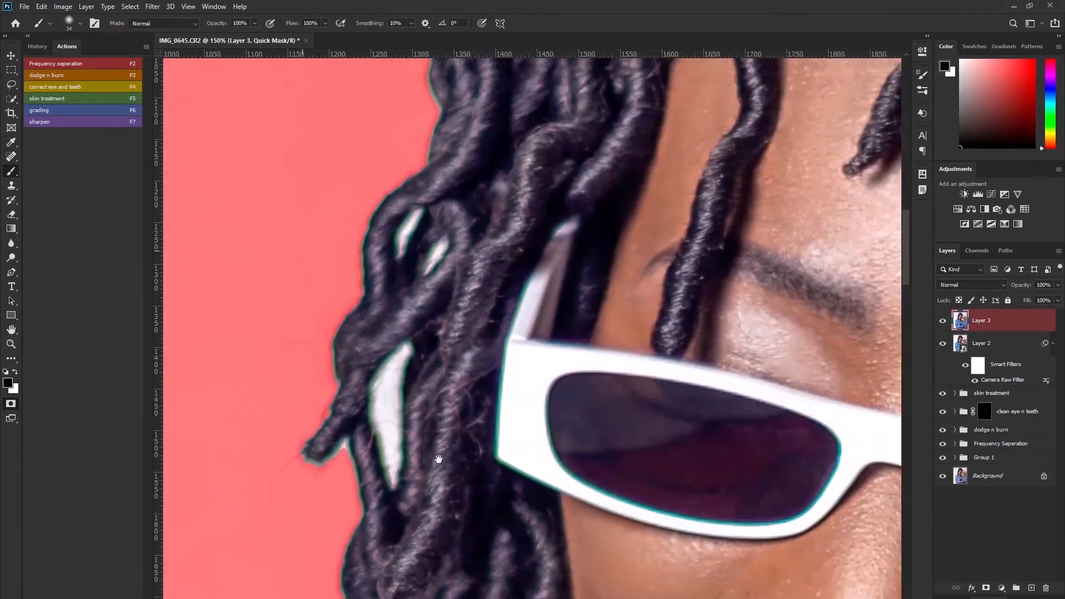
drag(382, 372, 374, 372)
drag(332, 448, 332, 450)
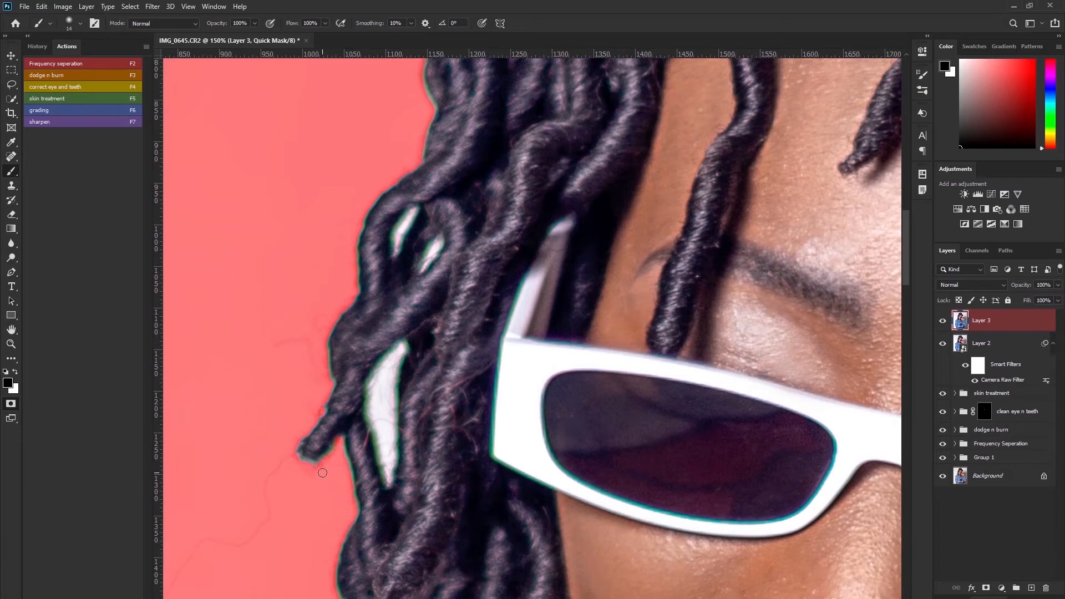
key(e)
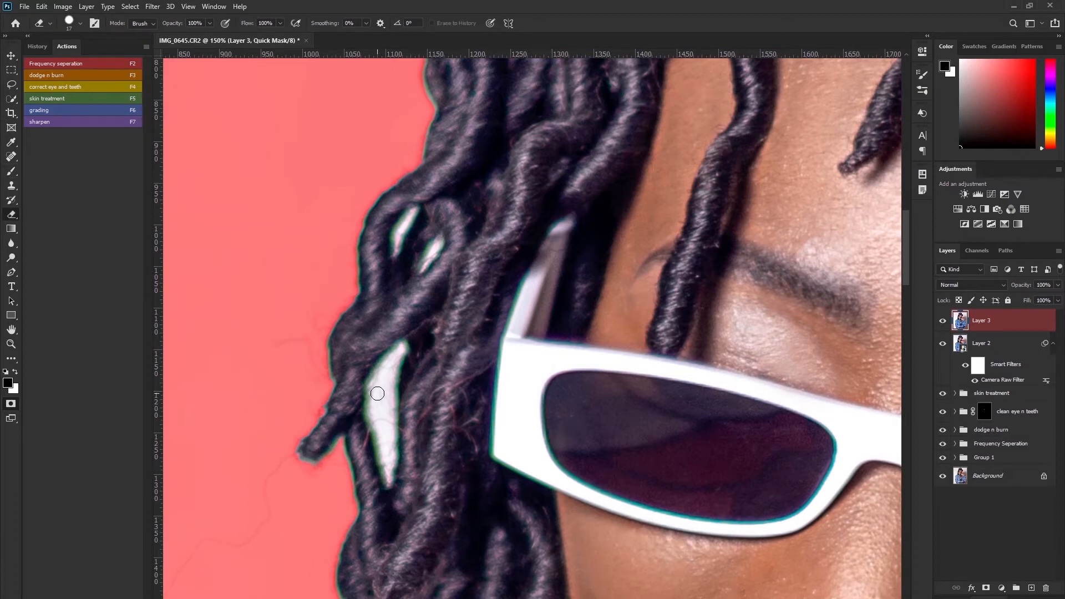
drag(419, 442, 393, 393)
alt+right_click(356, 317)
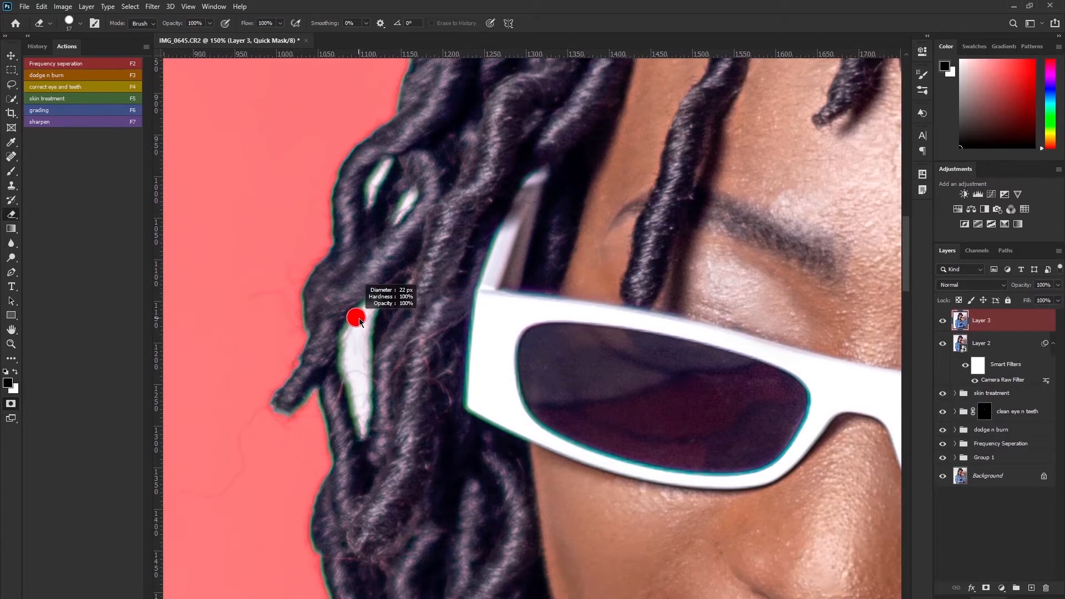
mouse_move(359, 323)
mouse_down()
mouse_move(364, 437)
mouse_move(379, 298)
mouse_move(350, 332)
mouse_move(361, 347)
mouse_move(362, 376)
mouse_move(352, 336)
mouse_move(361, 428)
mouse_up()
key(c)
key(b)
- Paint black over the two small backdrop gaps in the locks above the sunglasses' outer corner
drag(405, 274, 381, 441)
mouse_move(392, 354)
mouse_down()
mouse_move(371, 393)
mouse_move(391, 361)
mouse_move(381, 366)
mouse_up()
key(e)
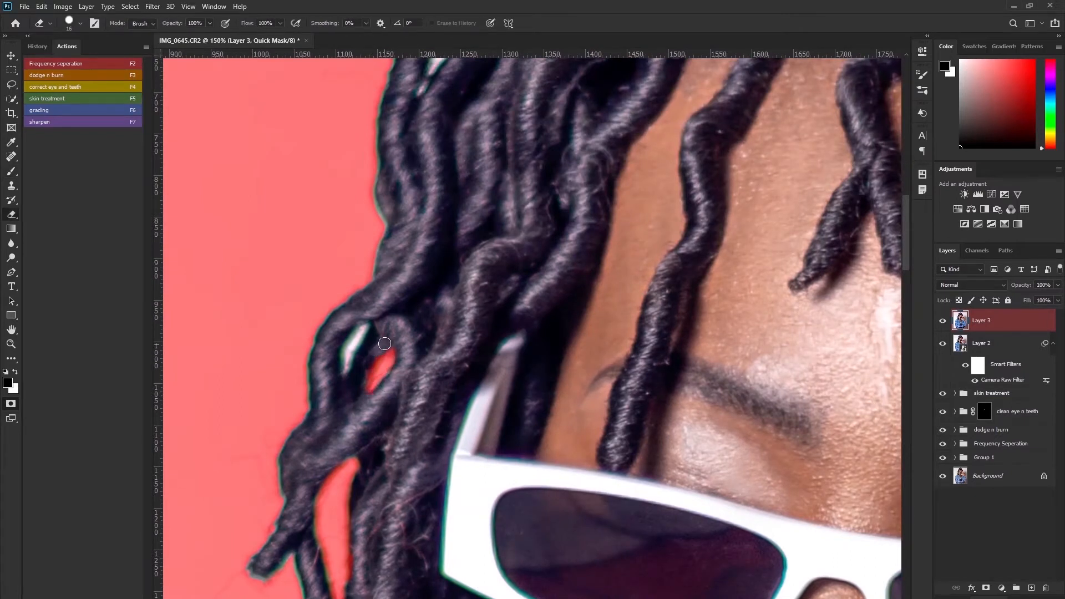
key(b)
drag(372, 331, 351, 342)
- Mask the narrow backdrop gaps in the outer locks at the upper side of the head, undoing the last stroke
mouse_move(473, 74)
mouse_down()
mouse_move(474, 345)
mouse_move(449, 386)
mouse_up()
drag(424, 350, 395, 404)
mouse_move(472, 203)
mouse_down()
mouse_move(414, 381)
mouse_move(423, 351)
mouse_up()
key(ctrl+z)
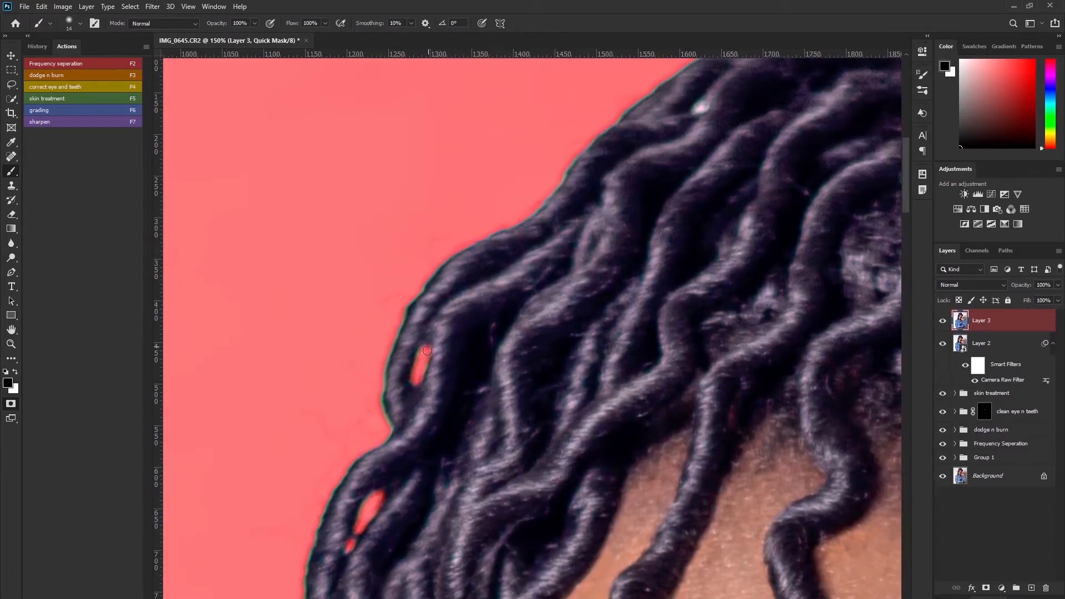
- Mask the small backdrop gaps between the locks on top of the head, including inside the looped lock
drag(767, 221, 404, 482)
drag(332, 371, 334, 376)
mouse_move(579, 338)
mouse_down()
mouse_move(474, 350)
mouse_move(476, 335)
mouse_move(523, 394)
mouse_move(506, 386)
mouse_up()
key(e)
key(b)
mouse_move(620, 484)
mouse_down()
mouse_move(375, 270)
mouse_move(361, 227)
mouse_up()
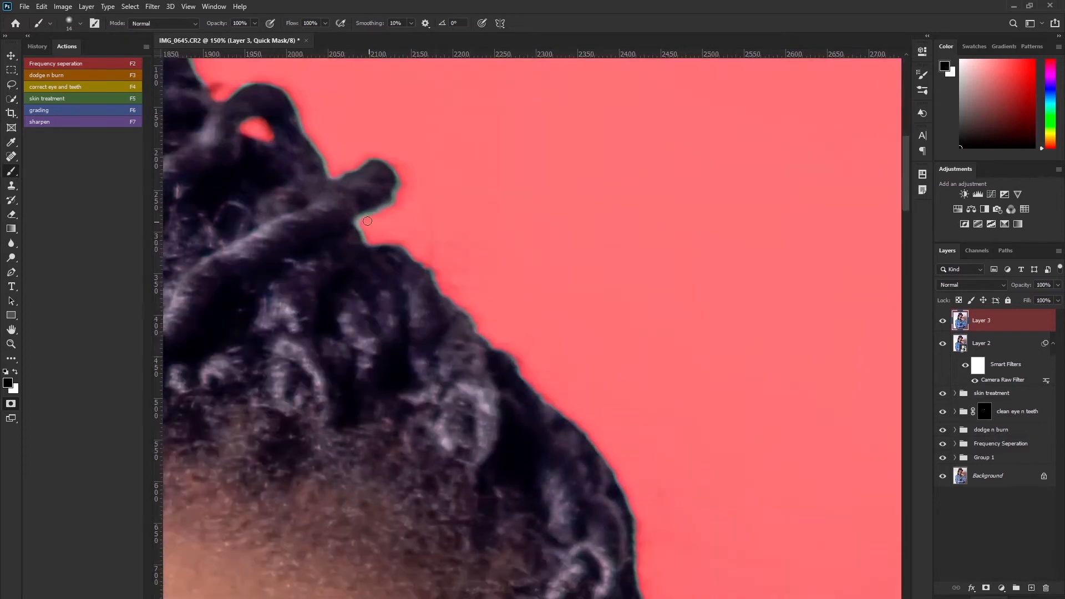
- Touch up the mask between the sunglasses and the raised fingers with a larger brush and the Eraser, undoing stray strokes
drag(487, 414, 450, 117)
drag(468, 314, 444, 213)
mouse_move(440, 294)
mouse_down()
mouse_move(472, 303)
mouse_move(470, 316)
mouse_move(448, 301)
mouse_move(429, 336)
mouse_move(461, 343)
mouse_move(471, 311)
mouse_move(443, 292)
mouse_move(466, 309)
mouse_move(441, 333)
mouse_move(452, 319)
mouse_move(450, 327)
mouse_up()
key(ctrl+z)
key(bracketright)
key(bracketright)
key(bracketright)
key(e)
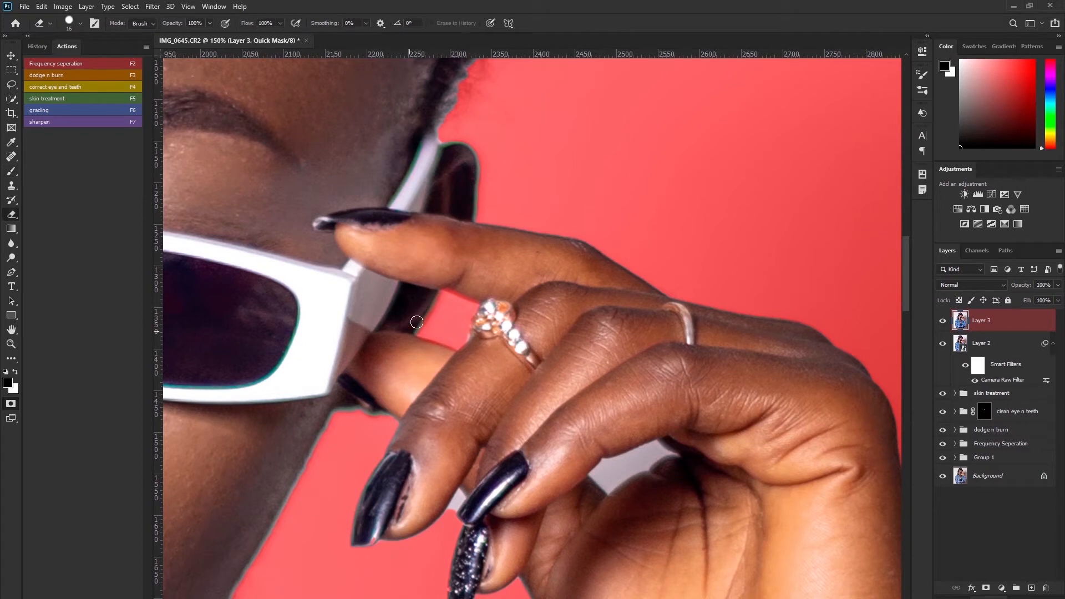
drag(444, 290, 486, 300)
key(ctrl+z)
- Paint the mask into the narrow backdrop sliver between the two dark-nailed fingers using a very small brush
mouse_move(566, 500)
mouse_down()
mouse_move(352, 356)
mouse_move(384, 348)
mouse_up()
drag(303, 342, 277, 339)
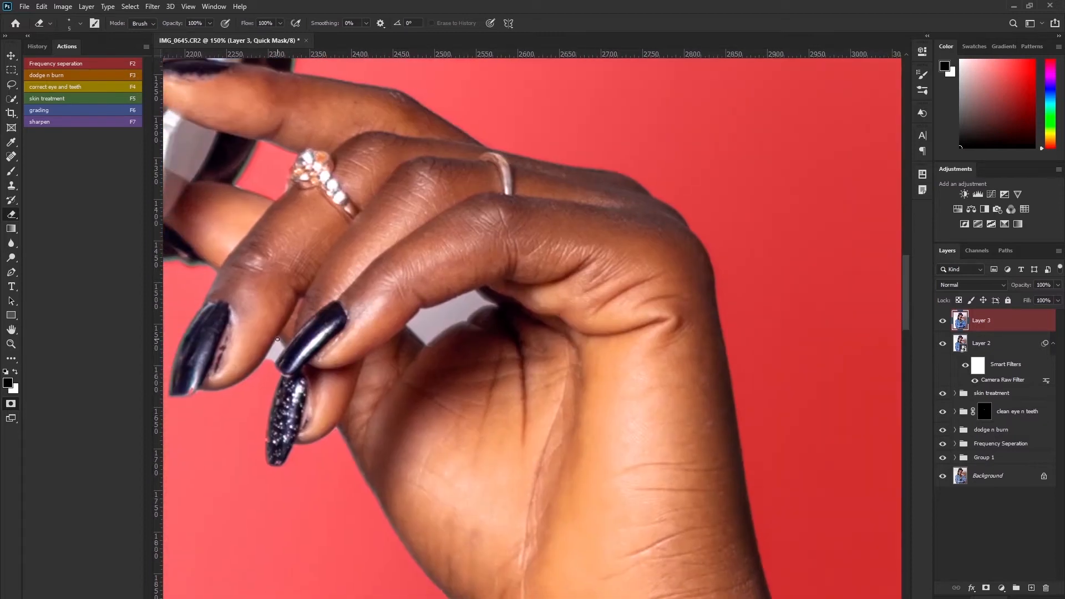
key(b)
drag(274, 361, 271, 362)
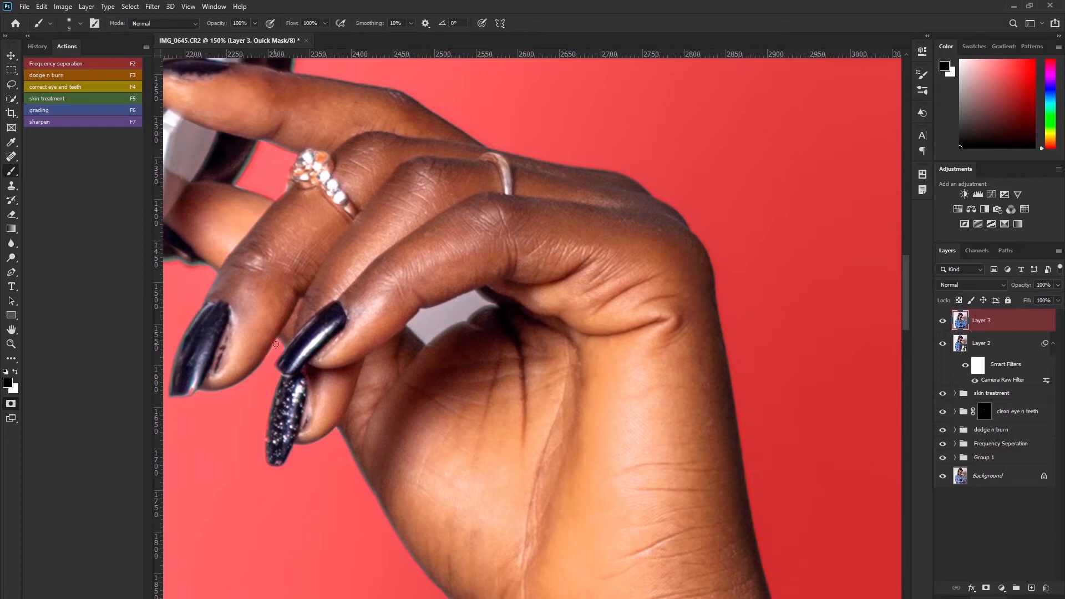
- Paint black over the backdrop gap between the curled fingers and the palm, then enlarge the brush
drag(576, 295, 507, 290)
mouse_move(340, 321)
mouse_down()
mouse_move(358, 339)
mouse_move(425, 301)
mouse_move(359, 306)
mouse_move(410, 301)
mouse_move(359, 317)
mouse_move(376, 322)
mouse_up()
key(bracketright)
key(bracketright)
key(bracketright)
key(bracketright)
- Erase the mask spill from the skin around the palm gap with a soft size 19 Eraser, and return to the Brush
key(e)
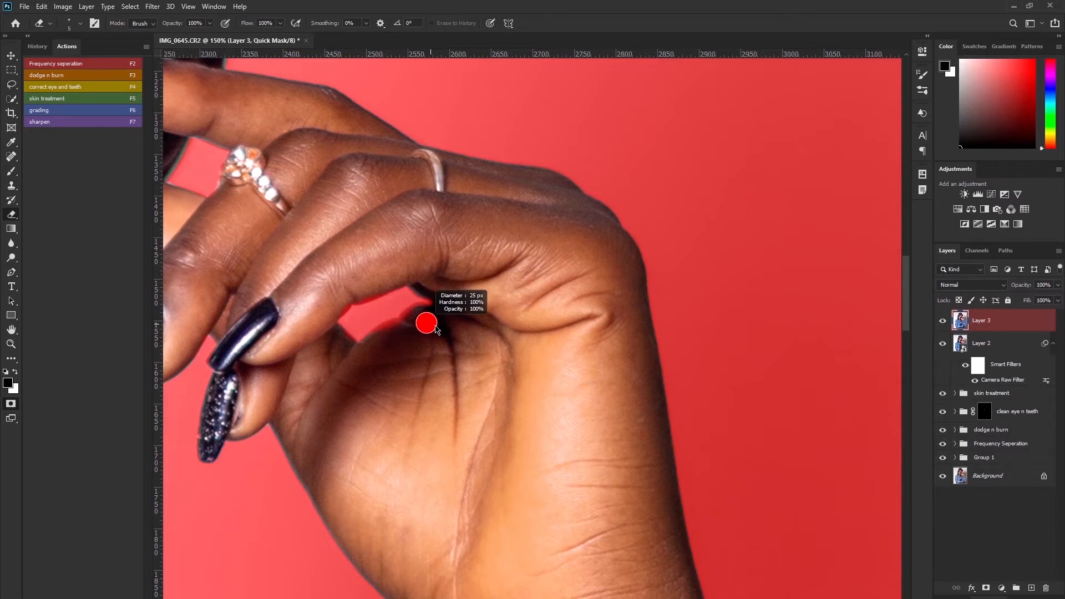
right_click(427, 322)
double_click(489, 449)
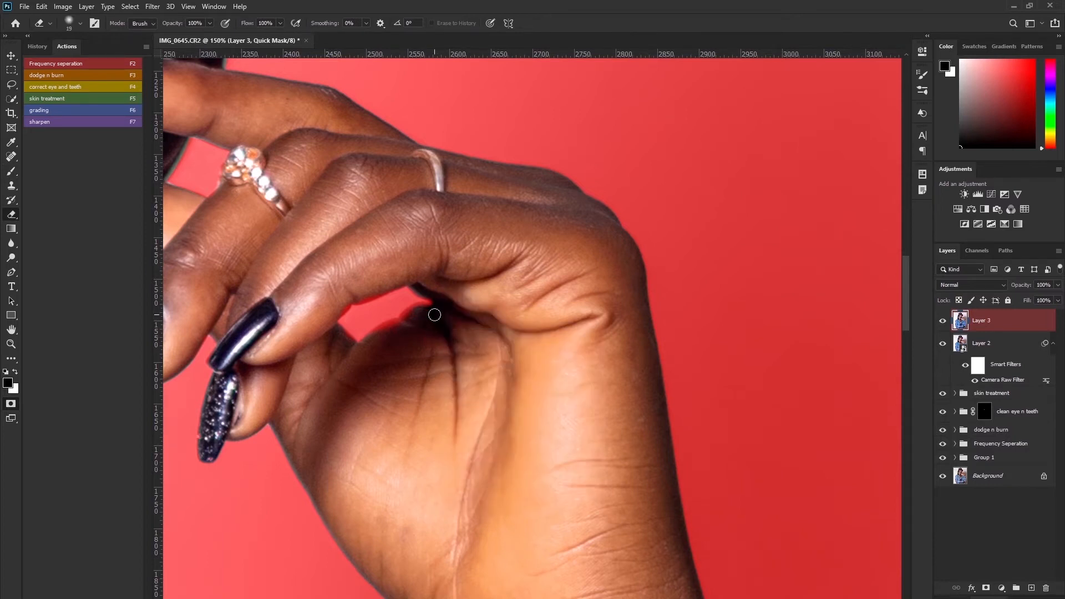
drag(401, 320, 360, 353)
mouse_move(382, 290)
mouse_down()
mouse_move(333, 313)
mouse_move(349, 277)
mouse_up()
key(b)
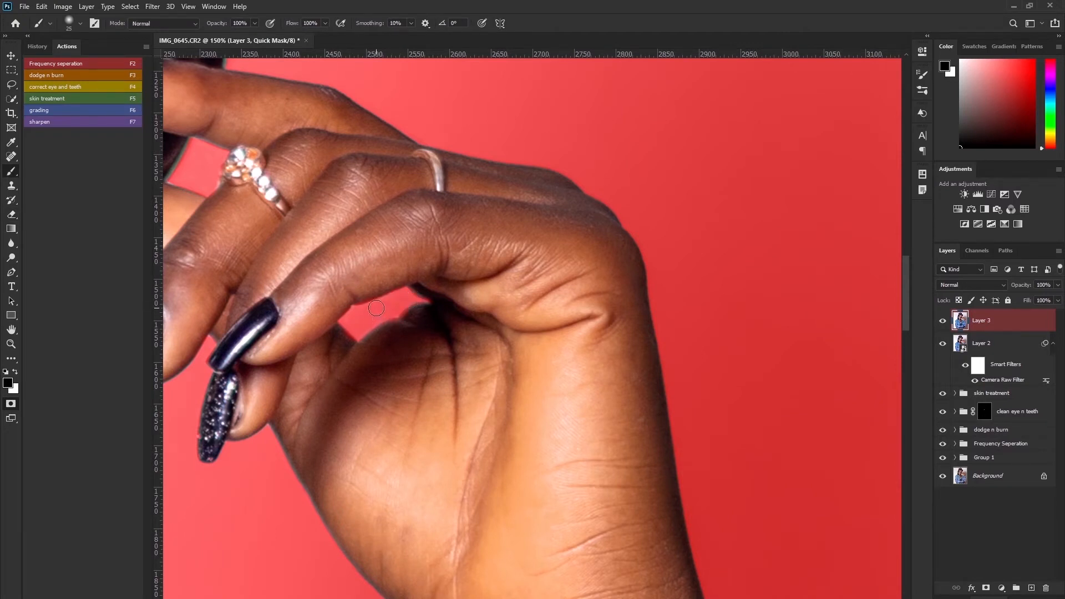
- Examine the mask edge along the wrist, collar and neck, and review the overlay over the whole portrait
scroll(361, 383, down, 5)
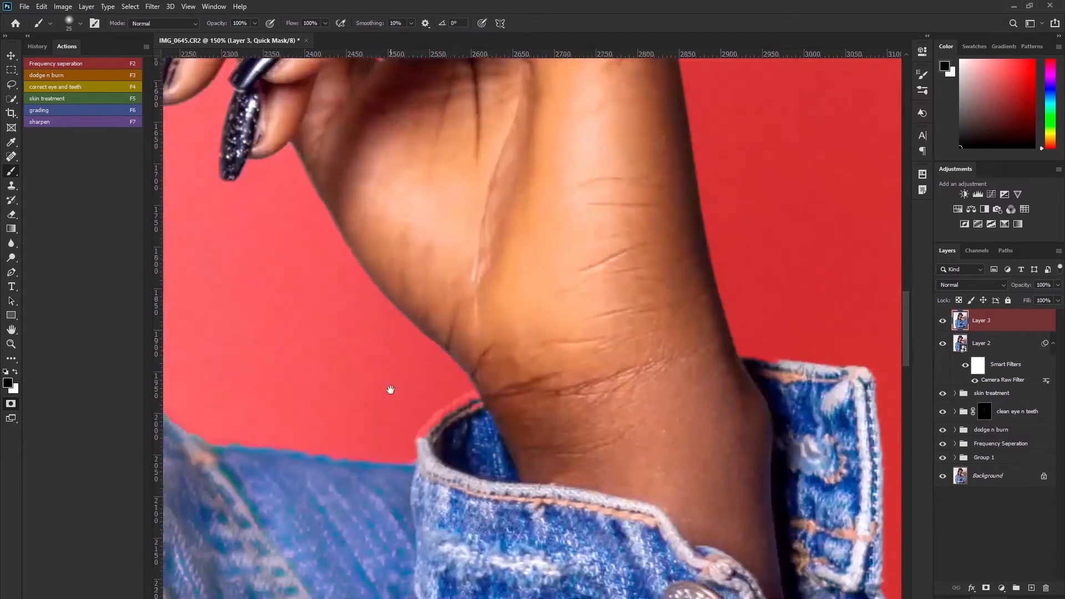
drag(388, 388, 634, 411)
drag(421, 427, 660, 452)
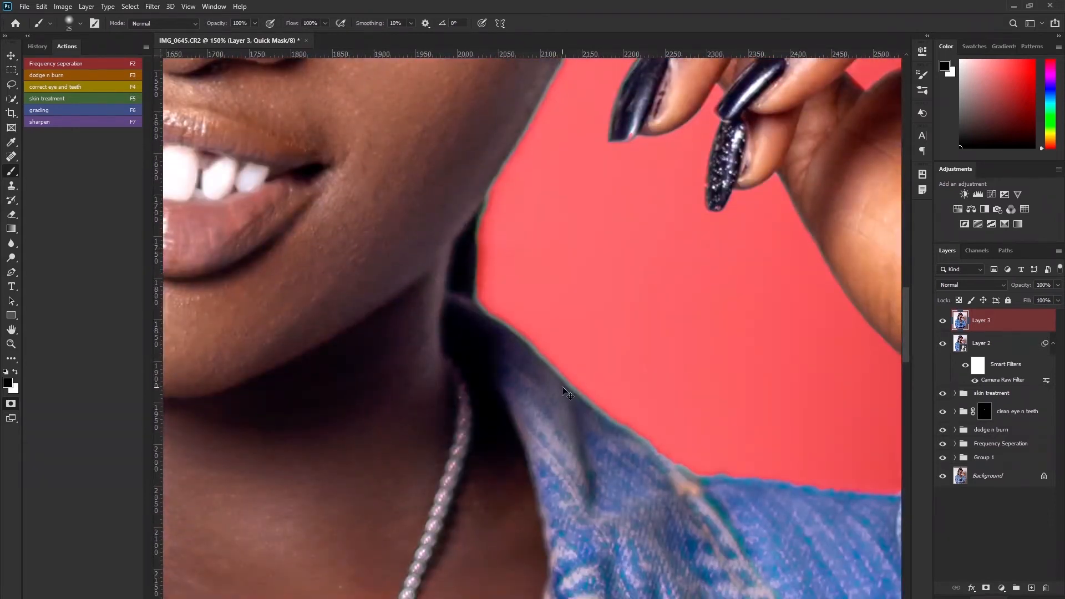
key(ctrl+0)
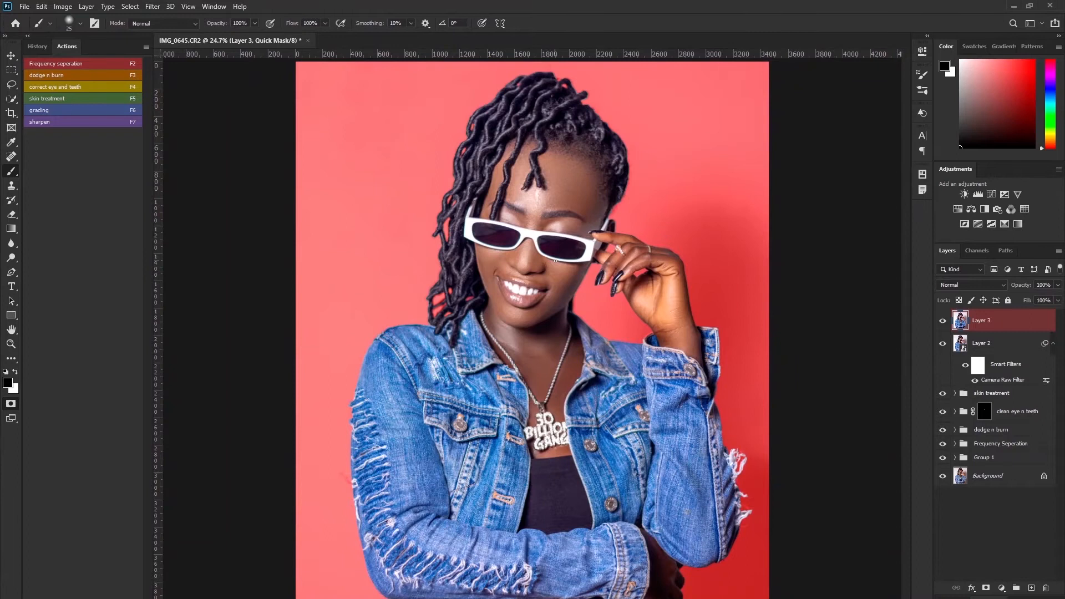
scroll(556, 261, down, 4)
scroll(561, 274, up, 3)
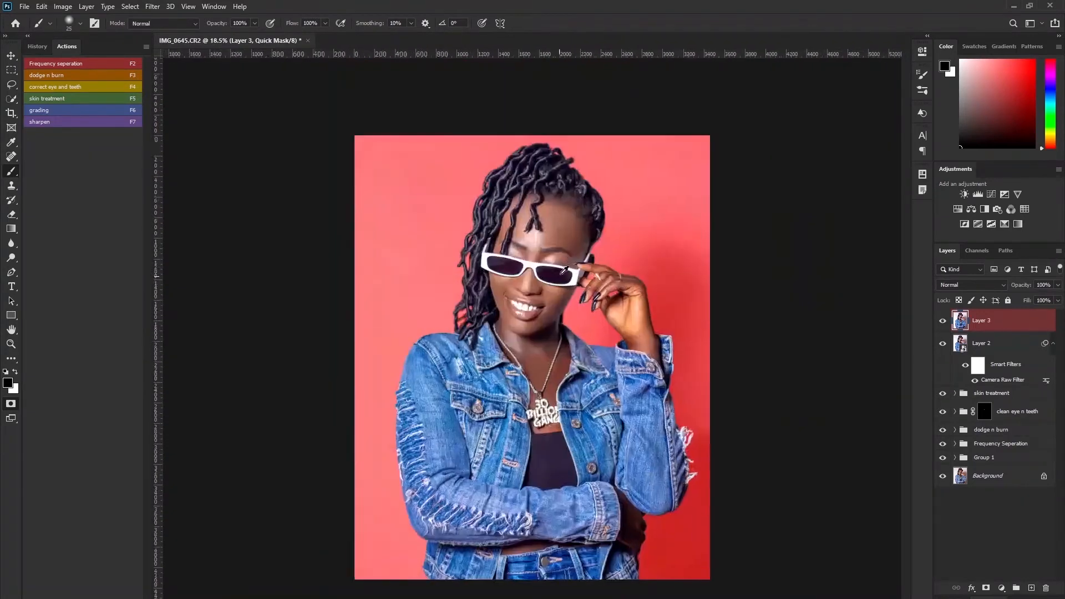
scroll(570, 259, up, 2)
scroll(570, 247, down, 4)
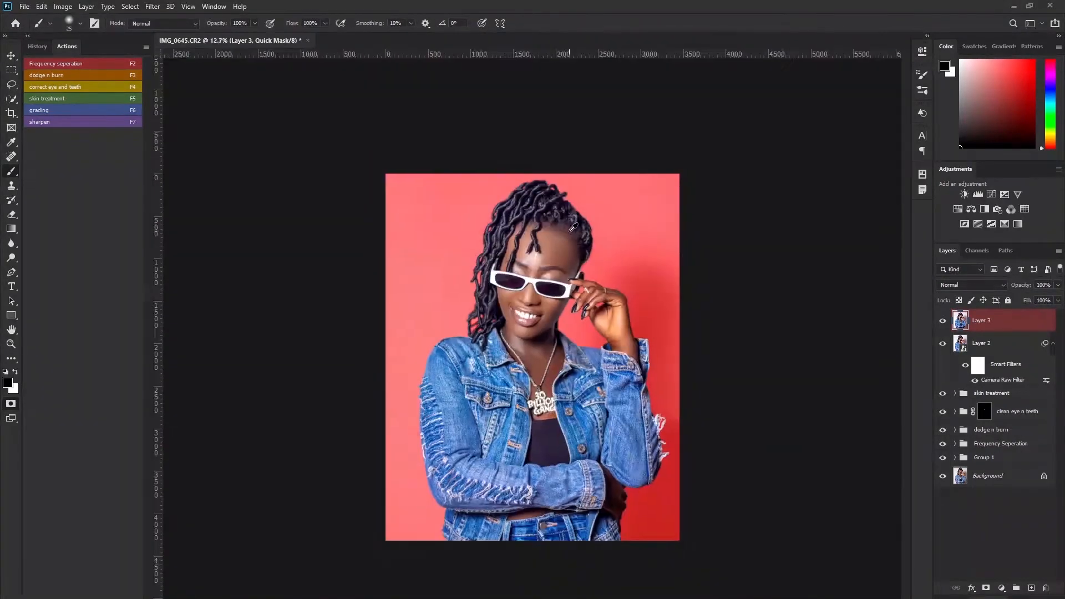
scroll(571, 236, up, 4)
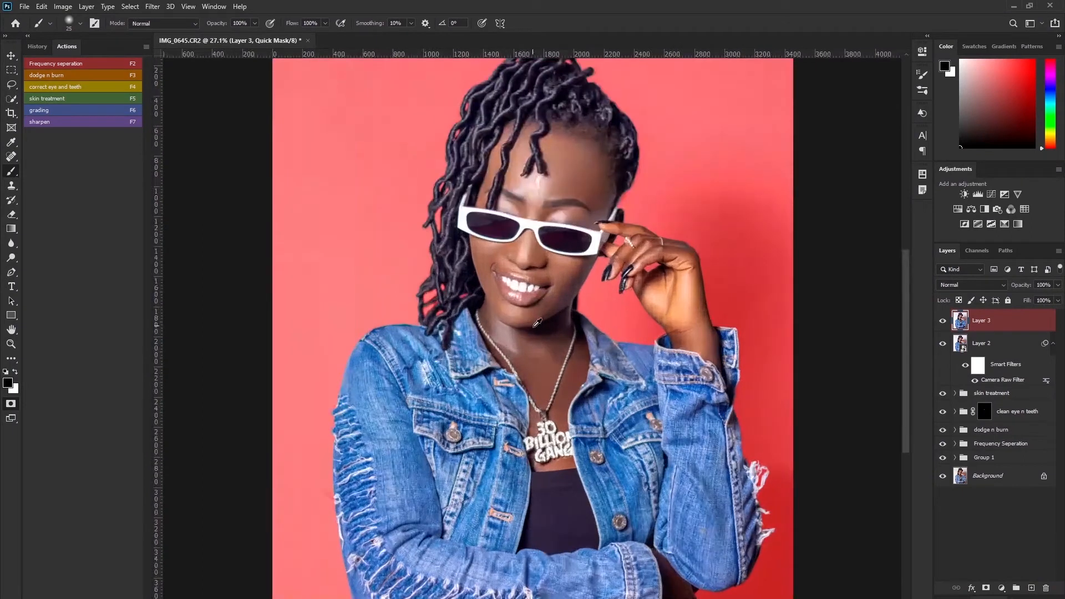
scroll(549, 324, down, 2)
scroll(552, 303, up, 3)
- Make white the foreground color and convert the finished Quick Mask back into a selection of the woman
key(x)
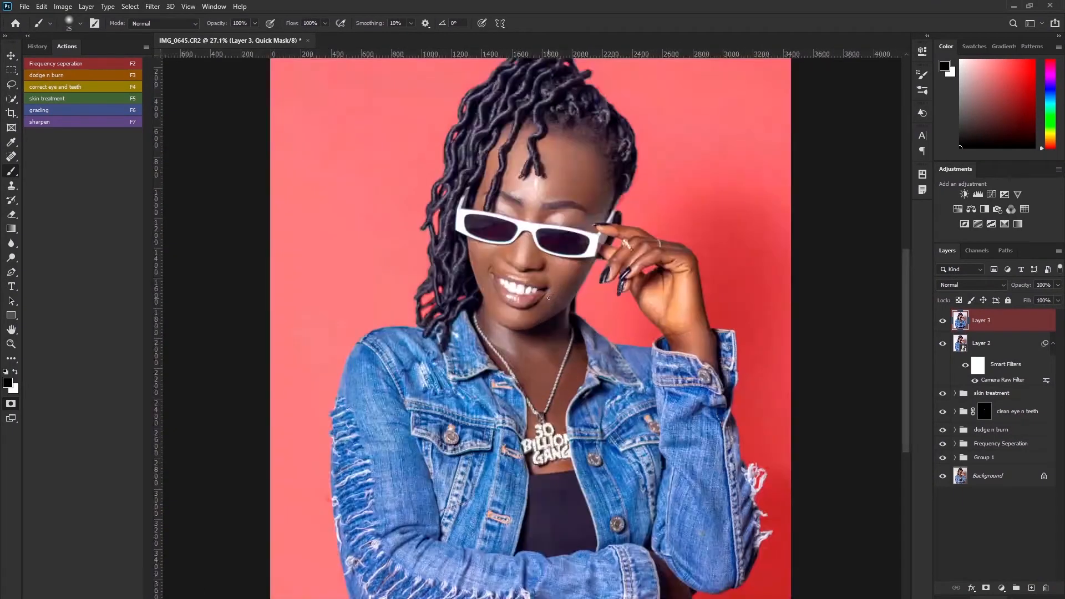
key(q)
scroll(556, 290, down, 4)
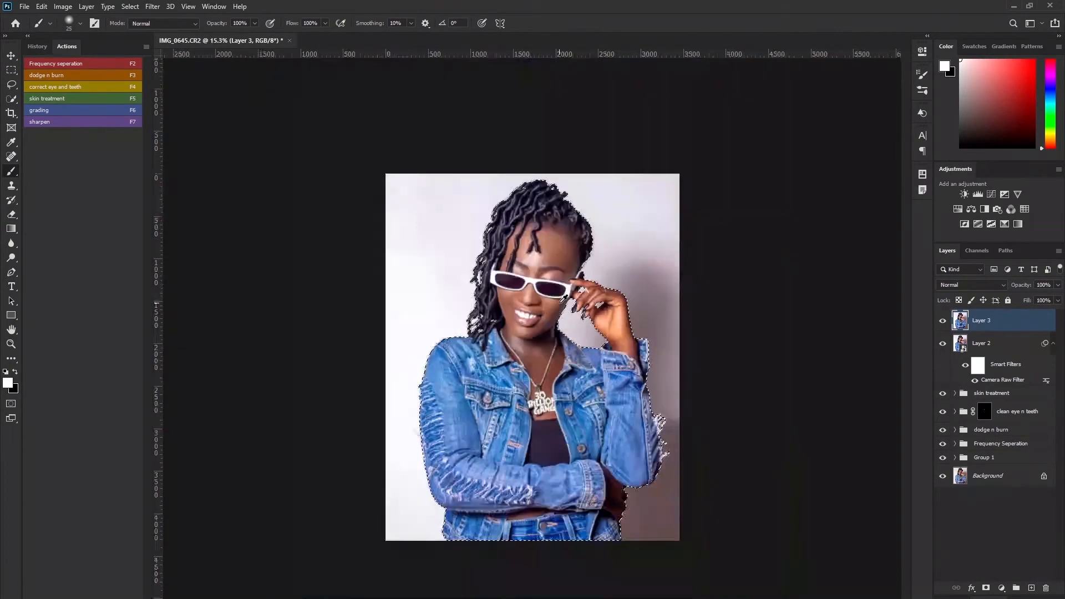
- Hide every layer below Layer 3 and add a layer mask to Layer 3 from the woman's selection
scroll(563, 295, up, 2)
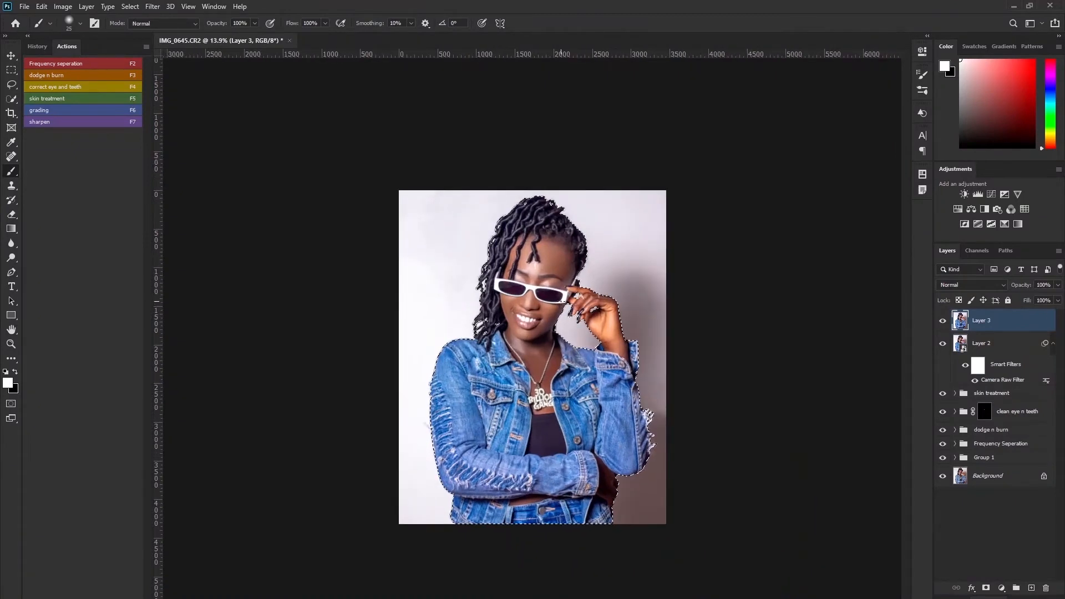
scroll(643, 321, up, 10)
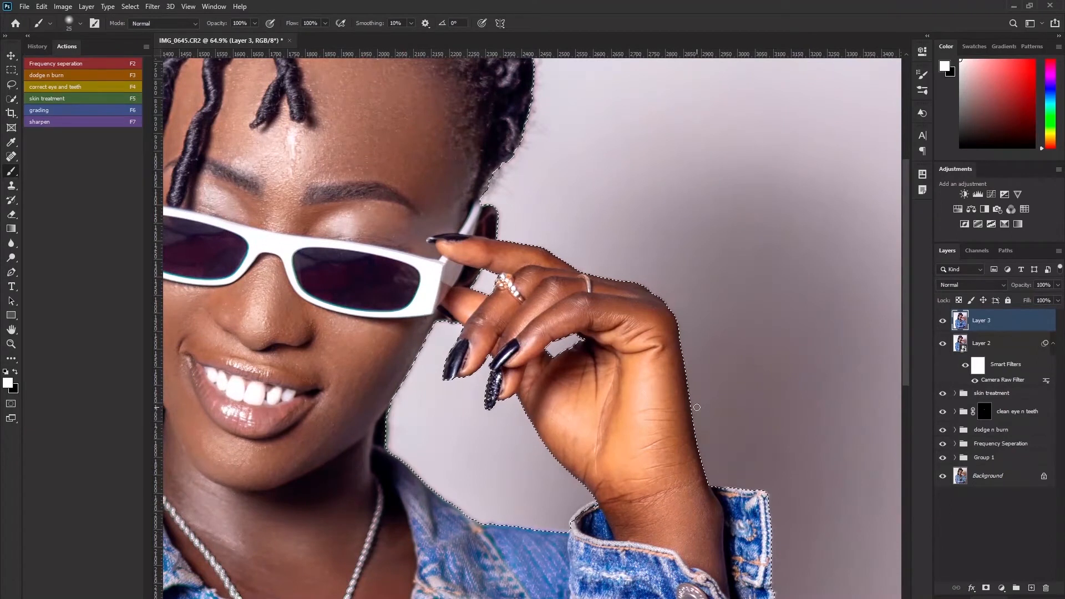
scroll(697, 411, down, 6)
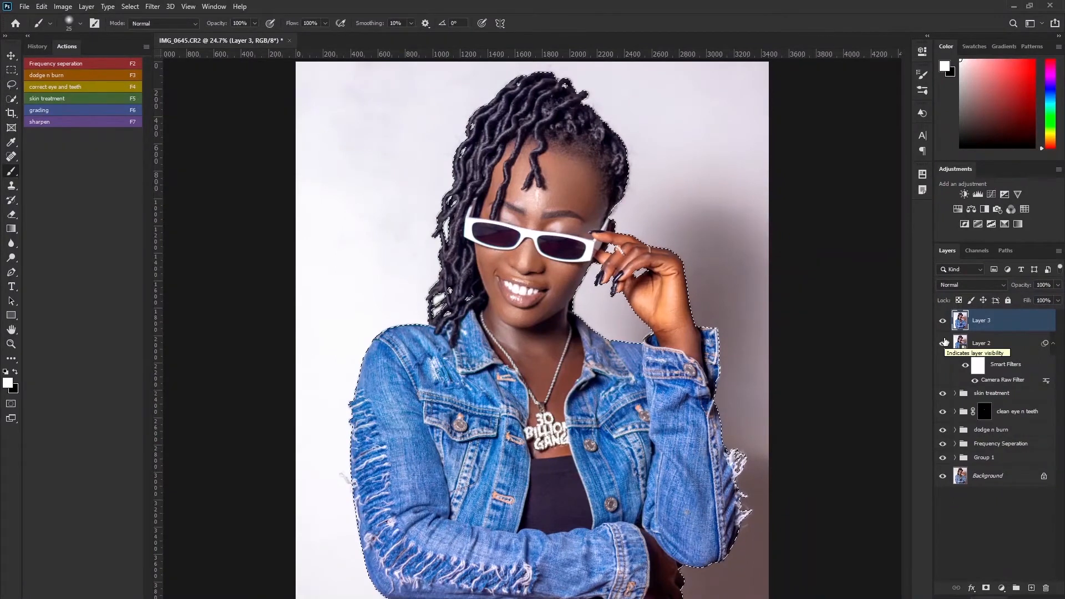
drag(945, 342, 943, 498)
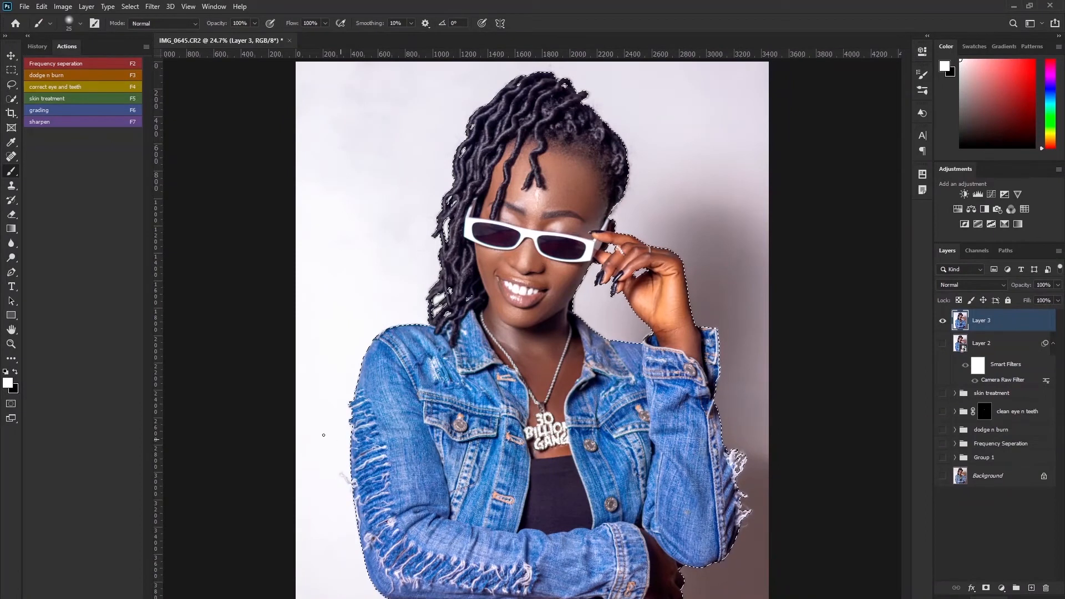
scroll(532, 358, down, 1)
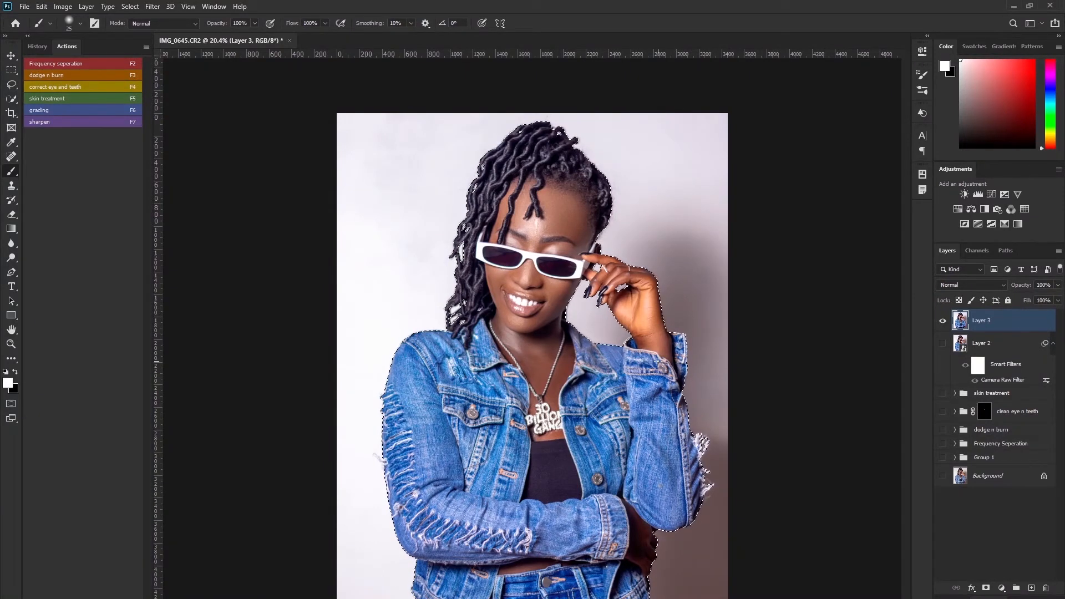
click(986, 588)
- Examine the masked cutout against transparency around the sleeves, braids, hand and whole figure
drag(704, 501, 721, 520)
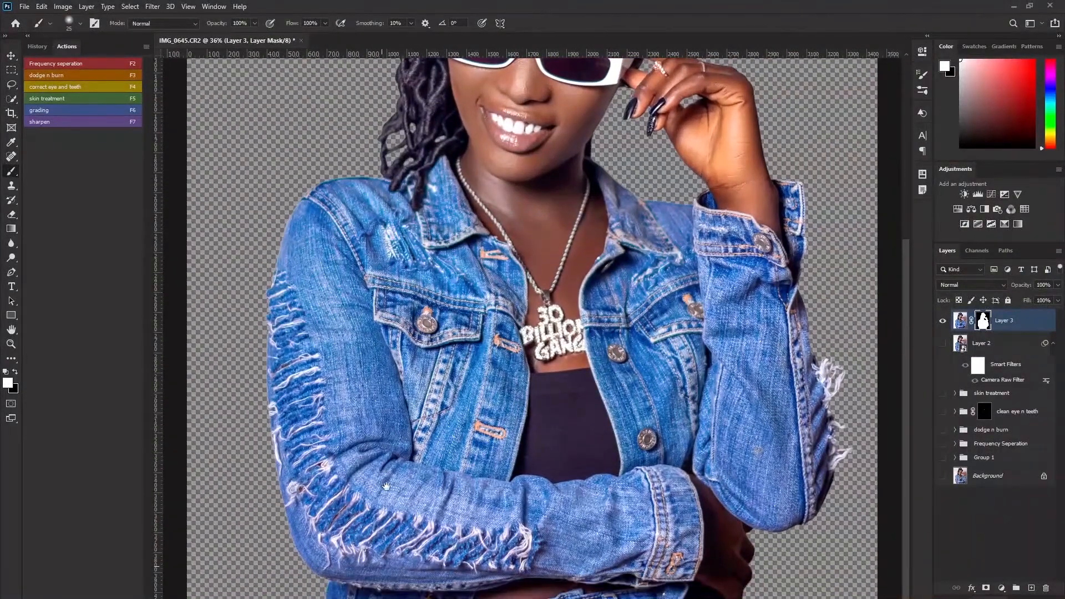
drag(379, 478, 497, 477)
drag(588, 189, 486, 429)
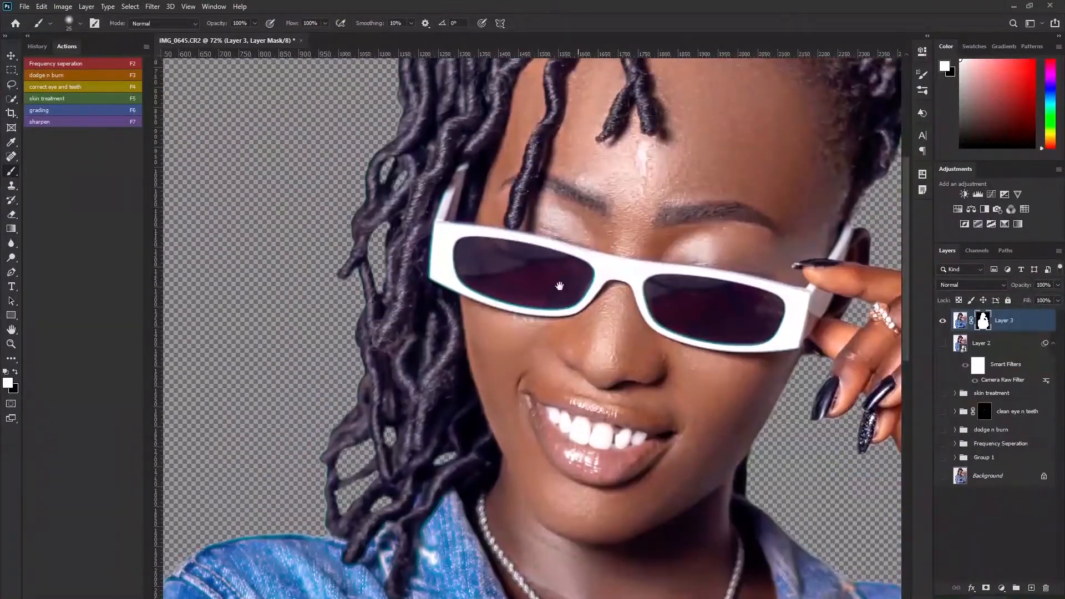
drag(578, 244, 622, 446)
key(ctrl+0)
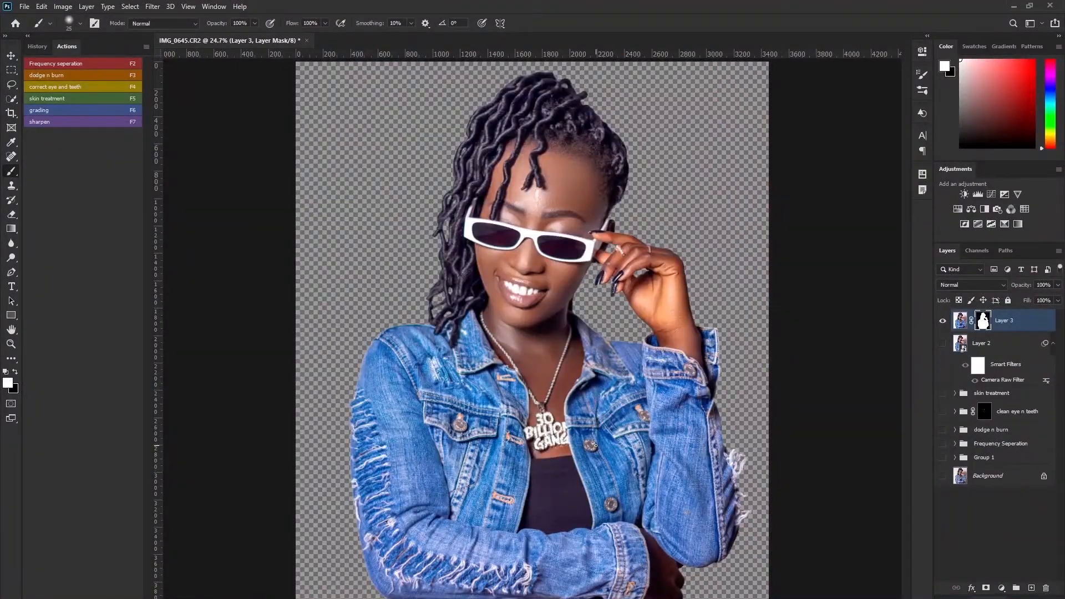
scroll(595, 445, down, 5)
scroll(644, 421, up, 3)
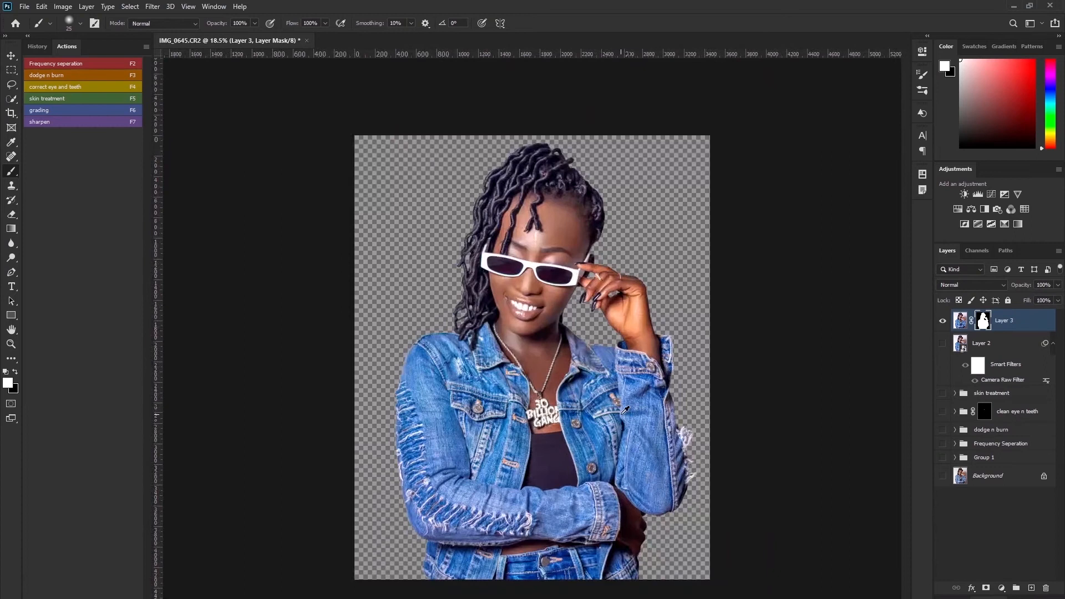
scroll(625, 411, up, 4)
scroll(644, 425, down, 3)
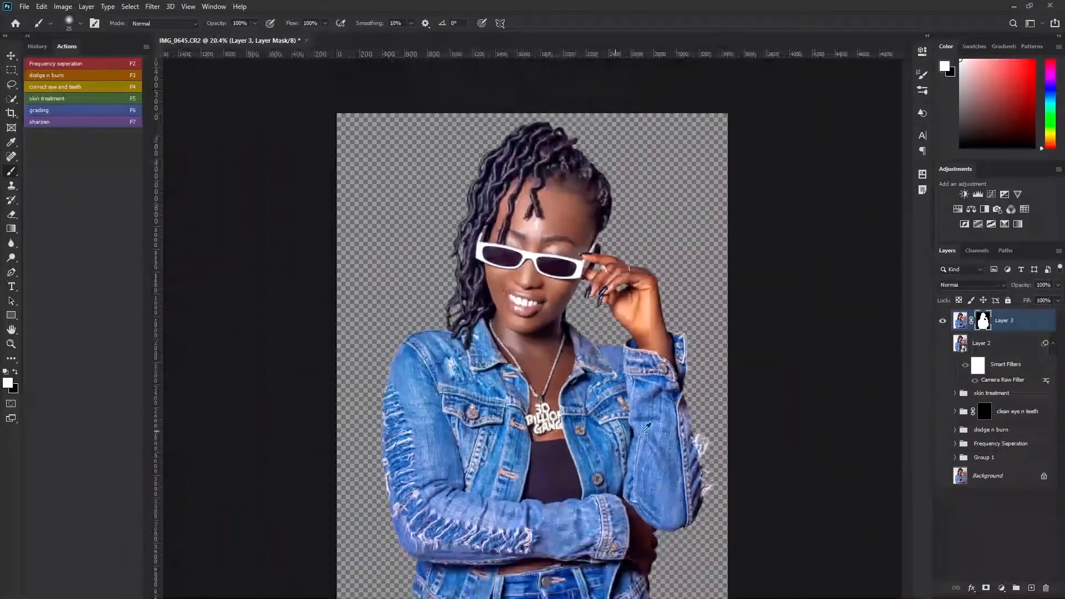
- Draw a rectangle shape above Layer 3 covering the whole canvas, about 3639 by 4497 px
click(962, 324)
scroll(583, 347, up, 3)
scroll(566, 341, down, 8)
scroll(559, 340, up, 3)
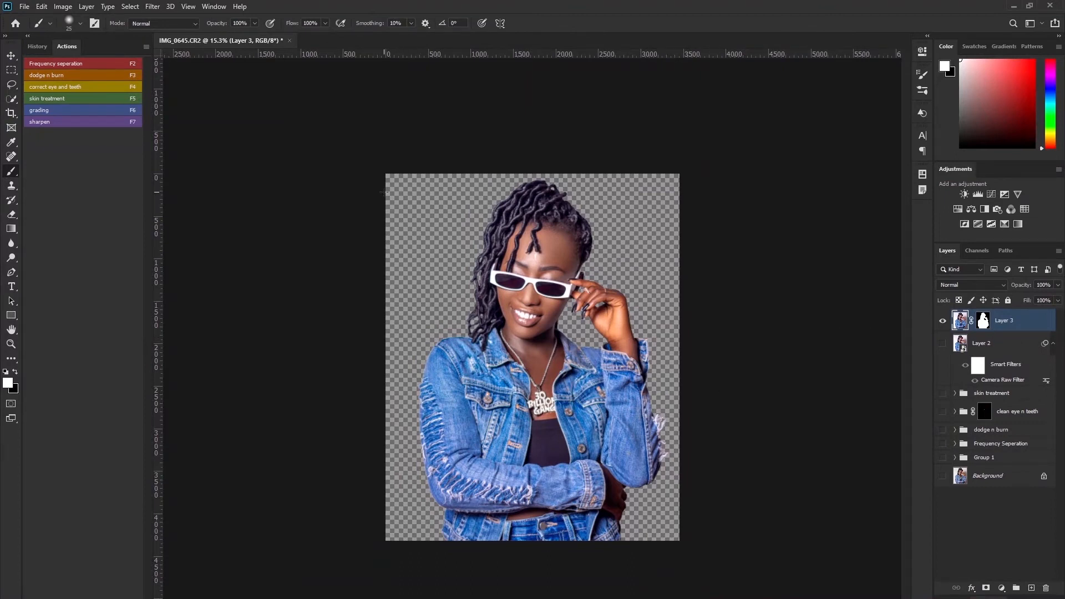
key(u)
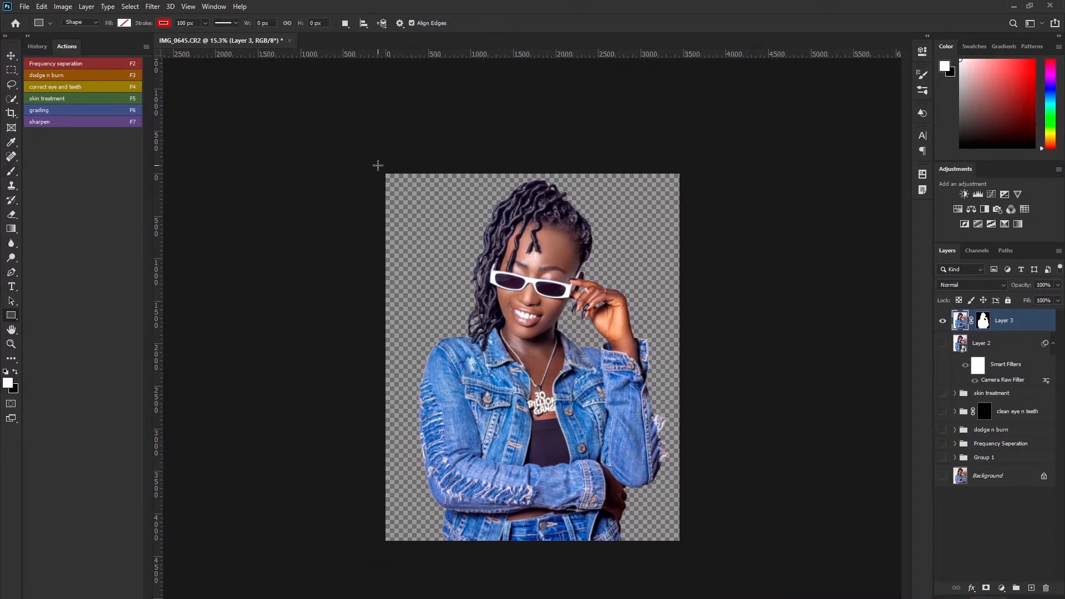
drag(375, 166, 684, 548)
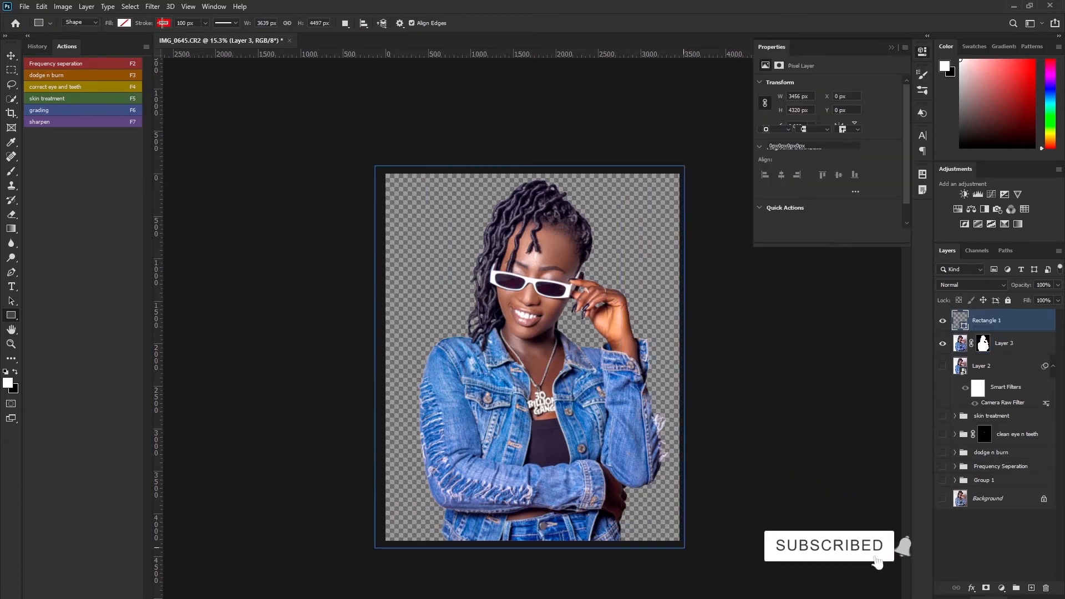
- Give the canvas-sized rectangle no stroke and a solid black fill
click(163, 24)
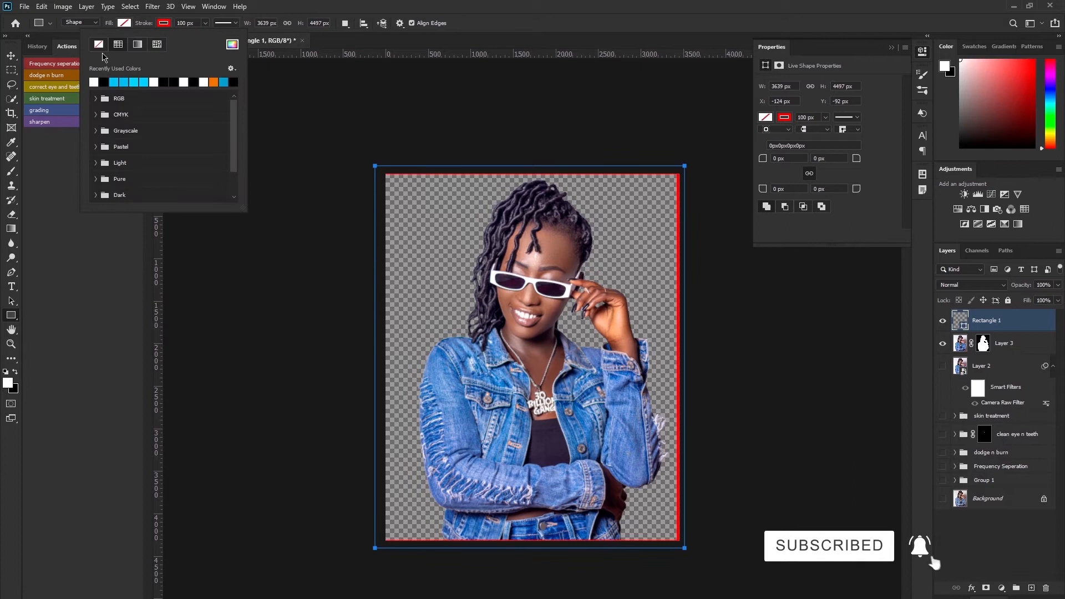
click(99, 44)
click(124, 23)
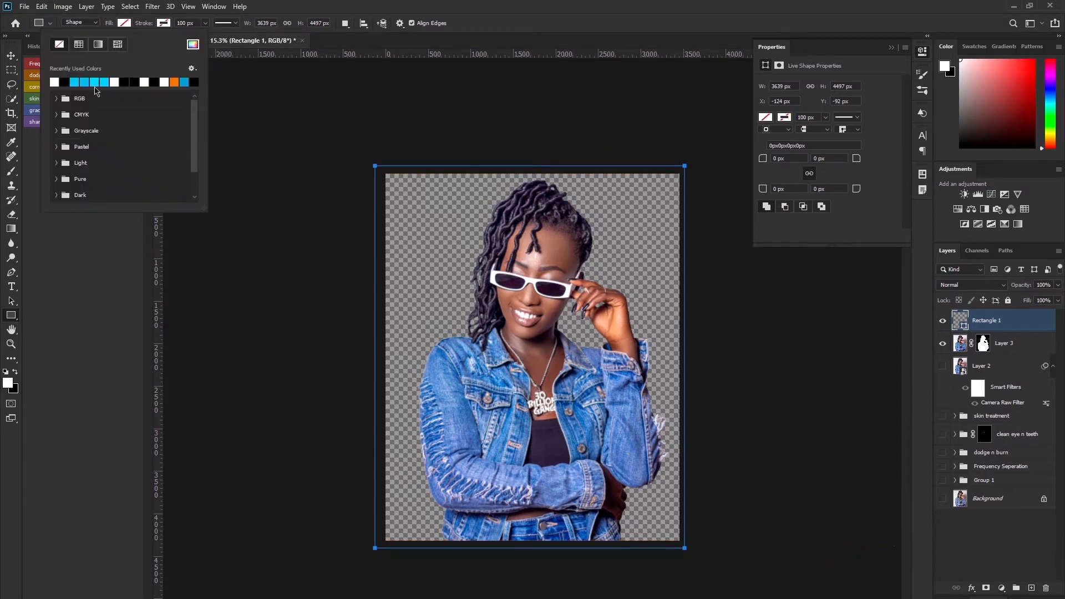
click(64, 82)
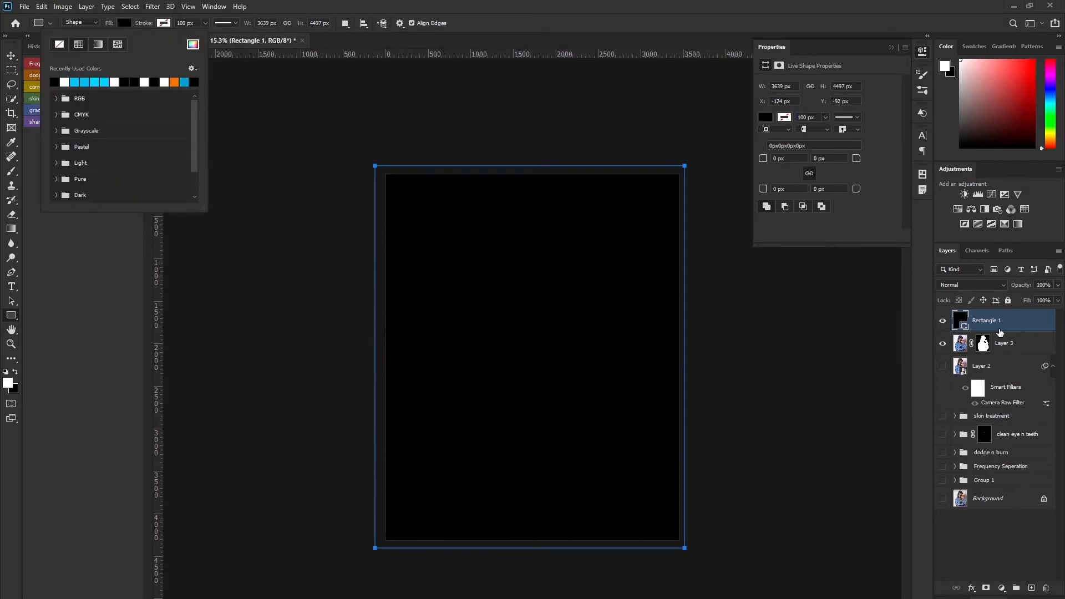
- Move the black rectangle beneath Layer 3 and inspect the cutout's edges around the hair and face
key(ctrl+bracketleft)
scroll(587, 244, up, 3)
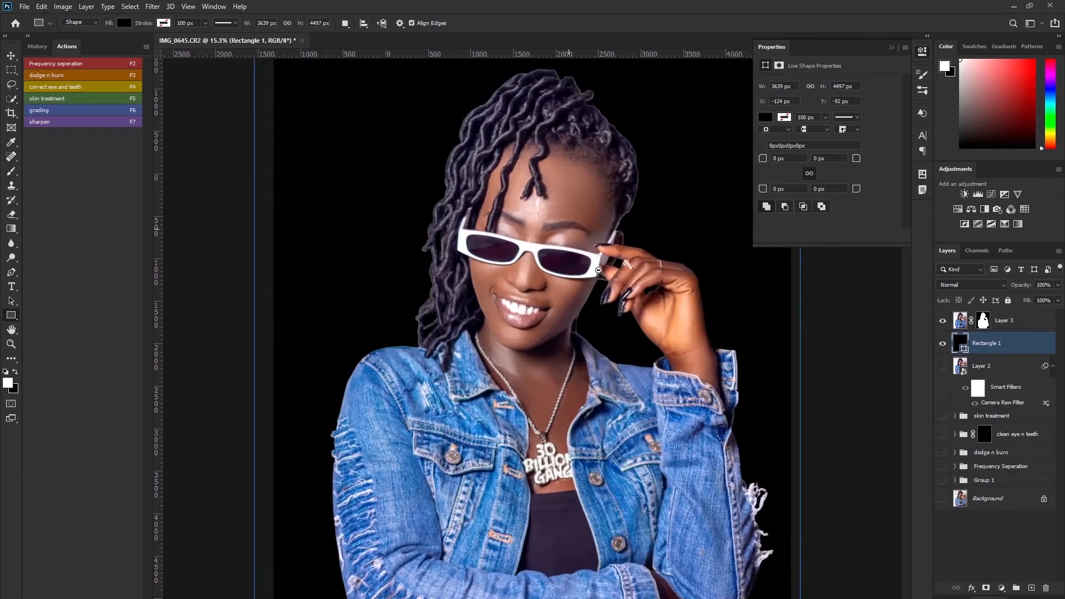
scroll(587, 236, up, 1)
drag(528, 300, 528, 315)
scroll(510, 256, up, 3)
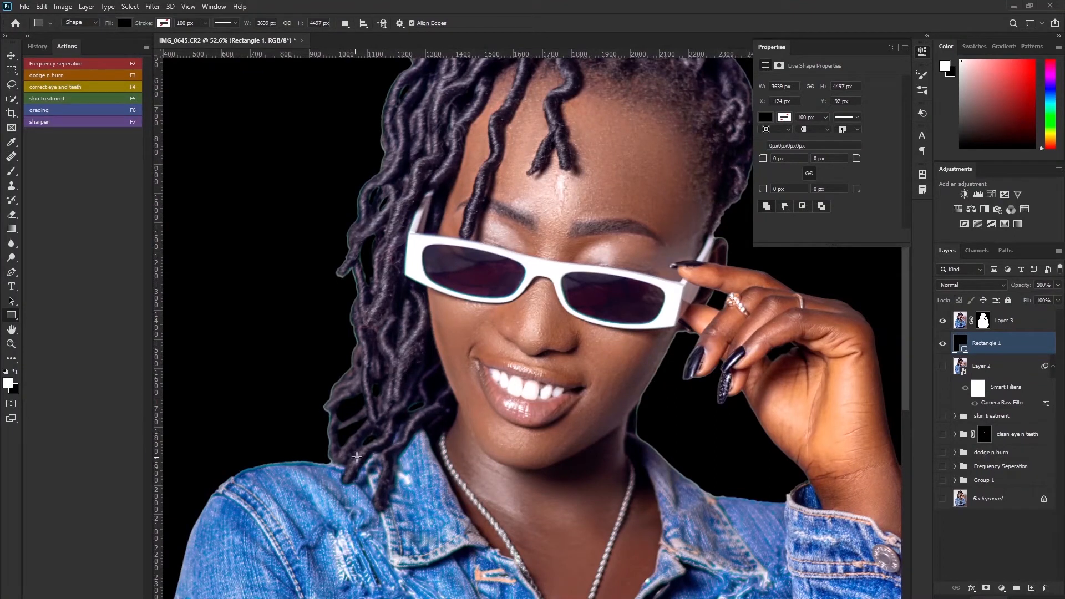
scroll(347, 424, up, 1)
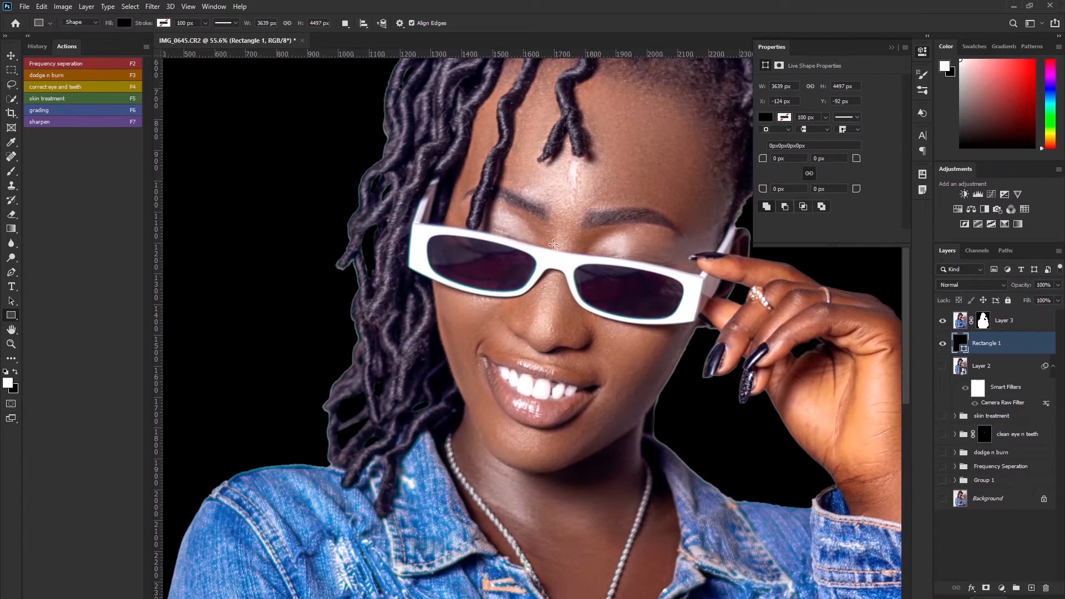
- Select Layer 3's mask and open it in the Select and Mask workspace
click(997, 325)
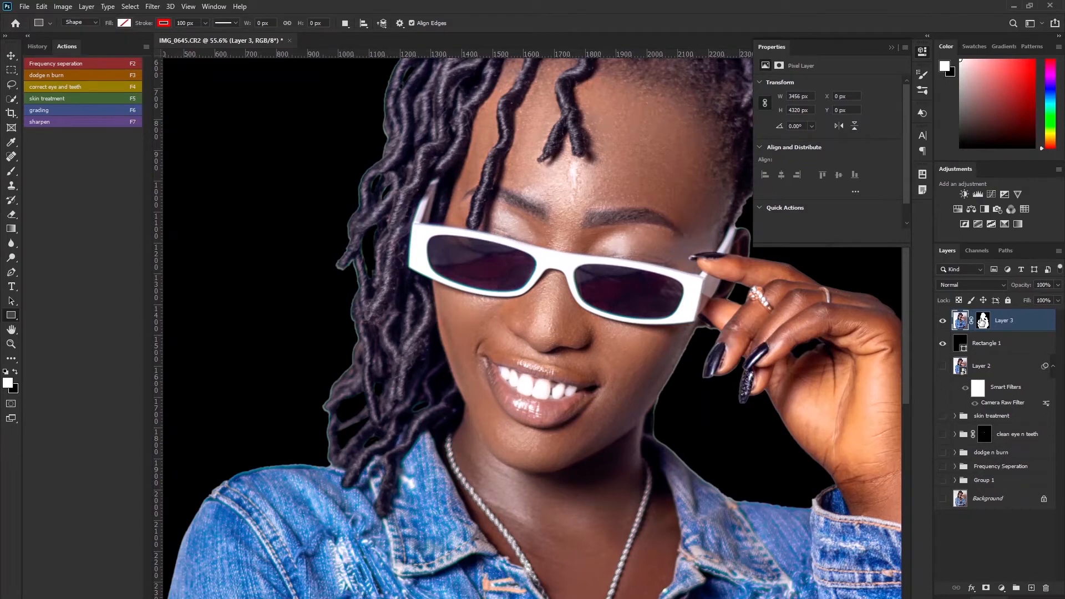
click(984, 321)
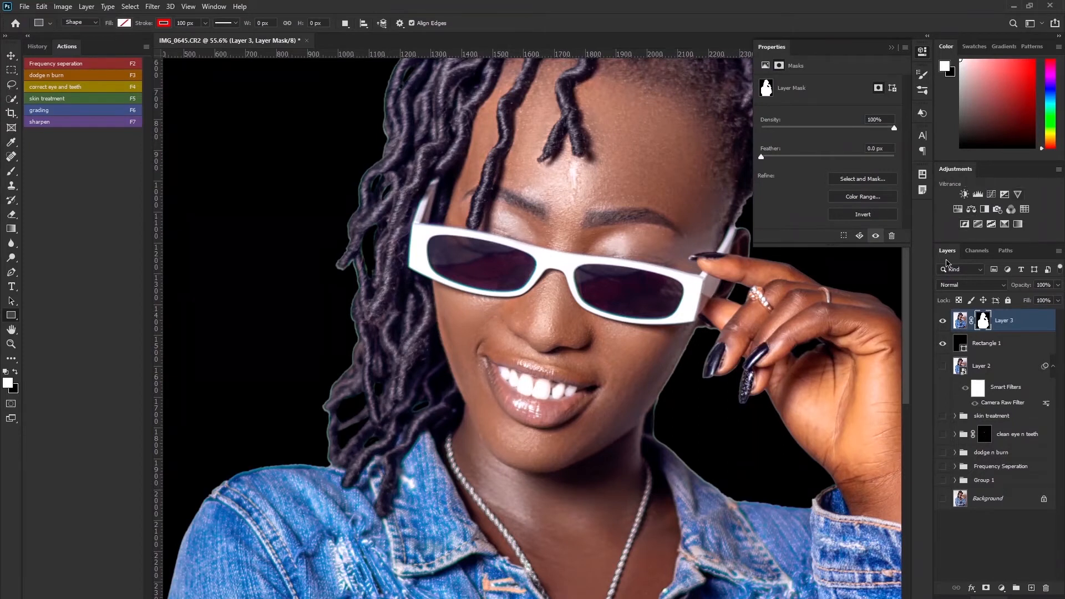
click(213, 6)
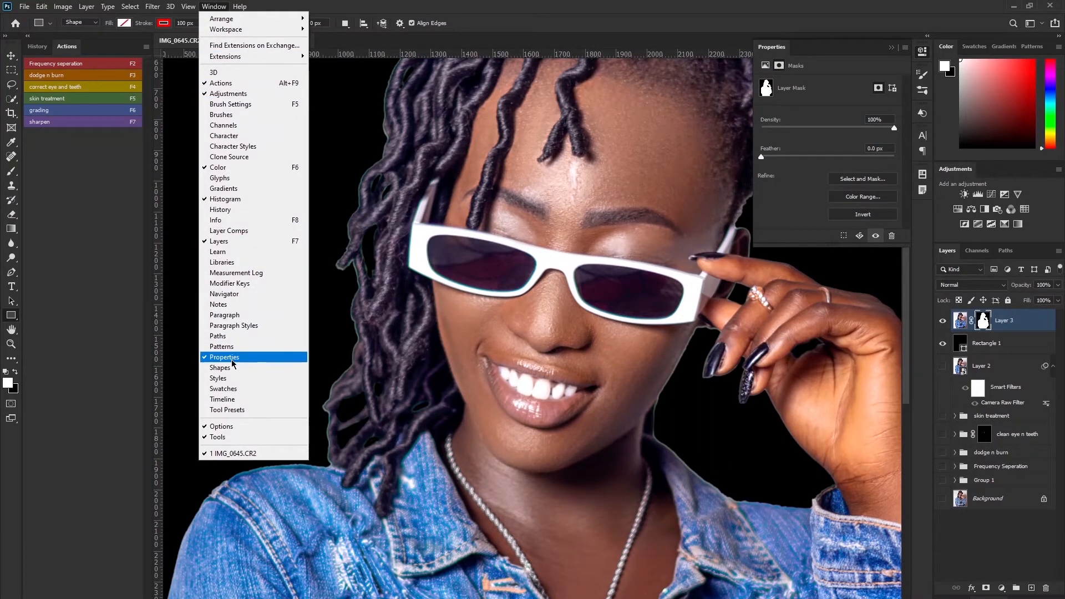
click(923, 367)
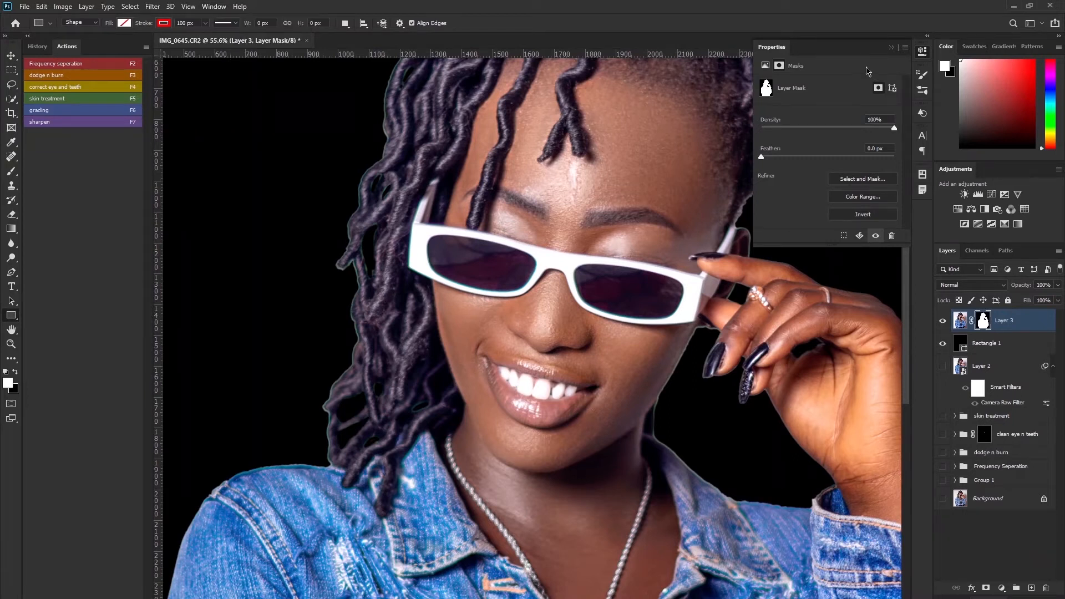
click(862, 179)
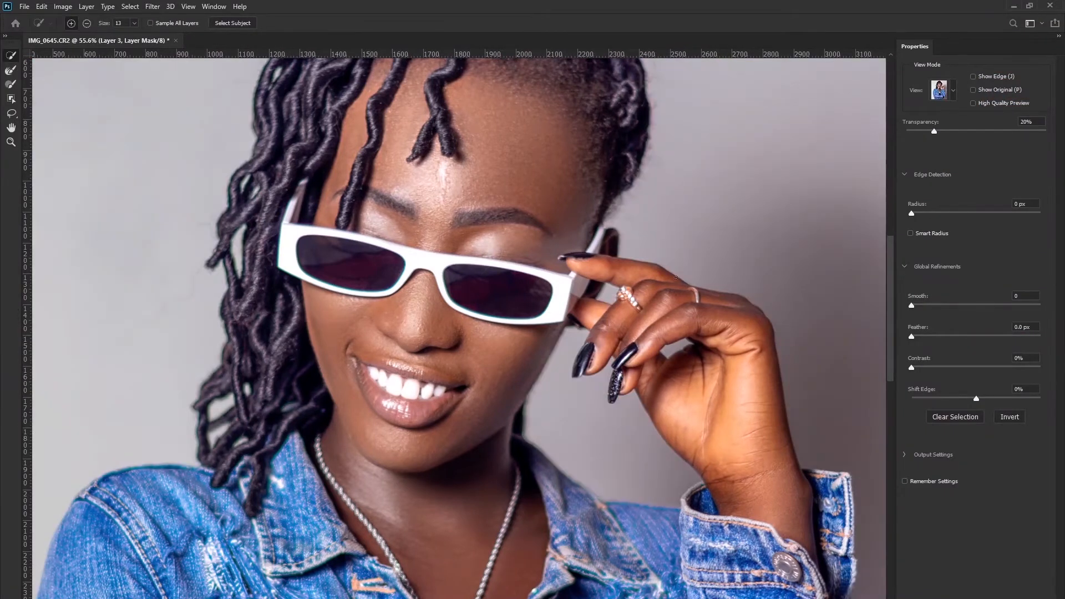
- Try different edge settings on the woman's mask and set the Edge Detection radius to 1 px
scroll(304, 339, down, 5)
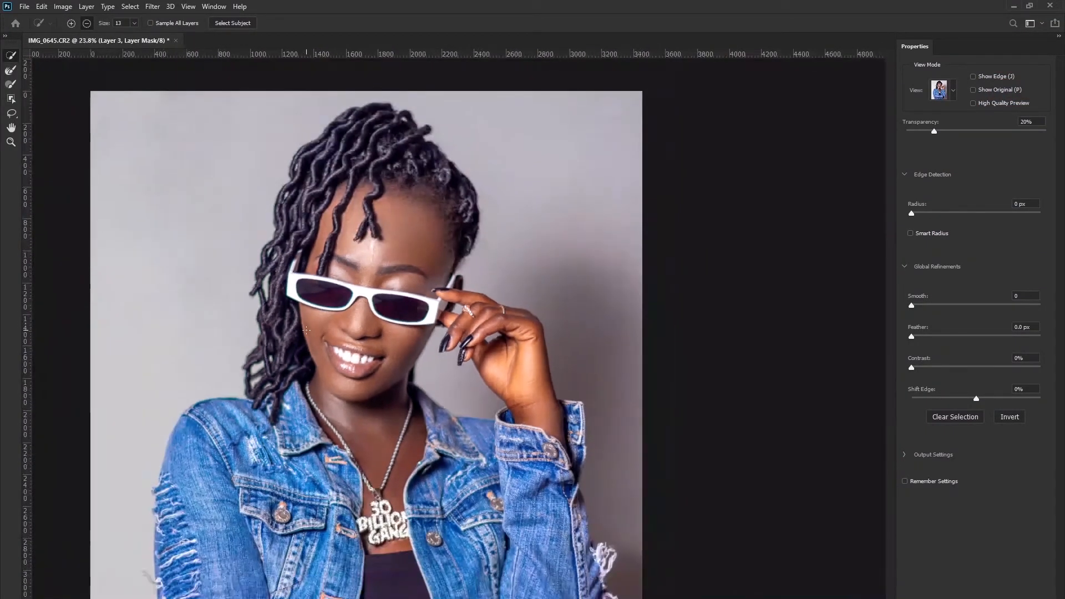
scroll(343, 327, up, 3)
scroll(343, 328, down, 3)
scroll(343, 327, up, 1)
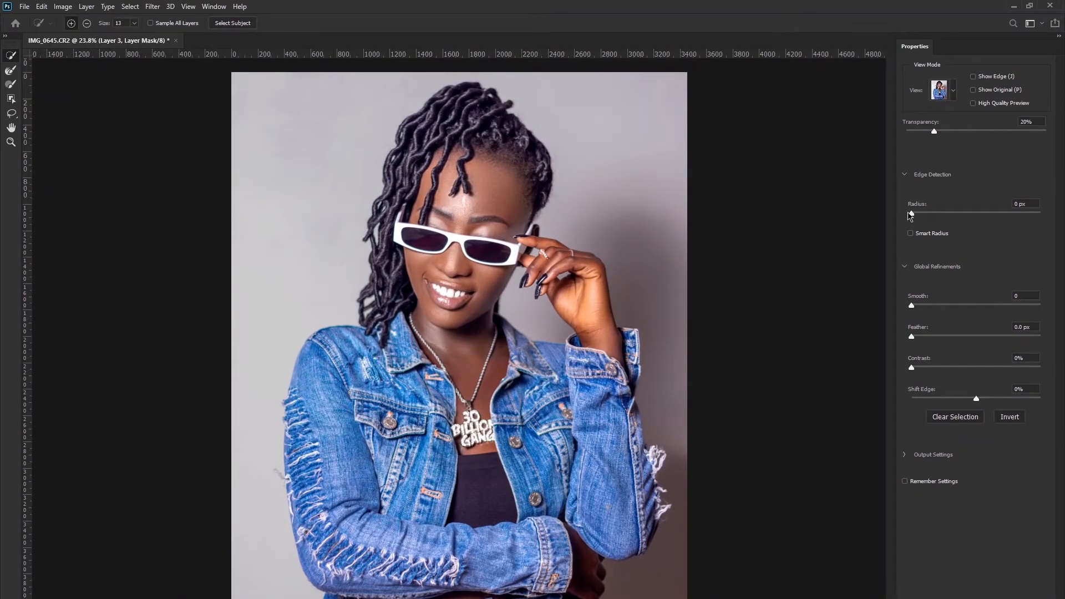
drag(913, 216, 917, 218)
drag(919, 219, 931, 225)
drag(912, 305, 914, 340)
click(912, 338)
click(926, 212)
drag(927, 213, 919, 213)
text(1)
- Try out mask edge contrast levels and set Contrast to 40%
click(912, 369)
drag(918, 367, 971, 371)
key(ctrl+z)
text(40)
key(Return)
- Contract the mask edge by setting Shift Edge to -4%
drag(972, 403, 963, 404)
key(BackSpace)
text(-4)
- Set the mask edge Contrast to 50% and apply the Select and Mask refinement to Layer 3
drag(963, 367, 962, 367)
text(50)
key(Return)
drag(977, 368, 975, 369)
key(Return)
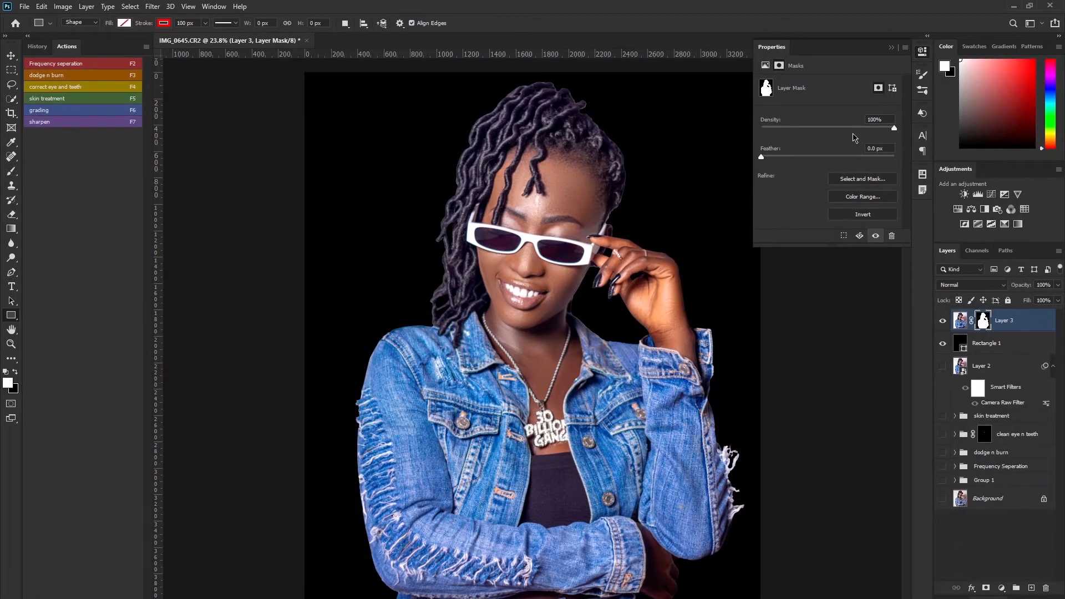
- Collapse the mask properties and examine the refined edge along the hair, shoulder and frayed sleeve
click(892, 47)
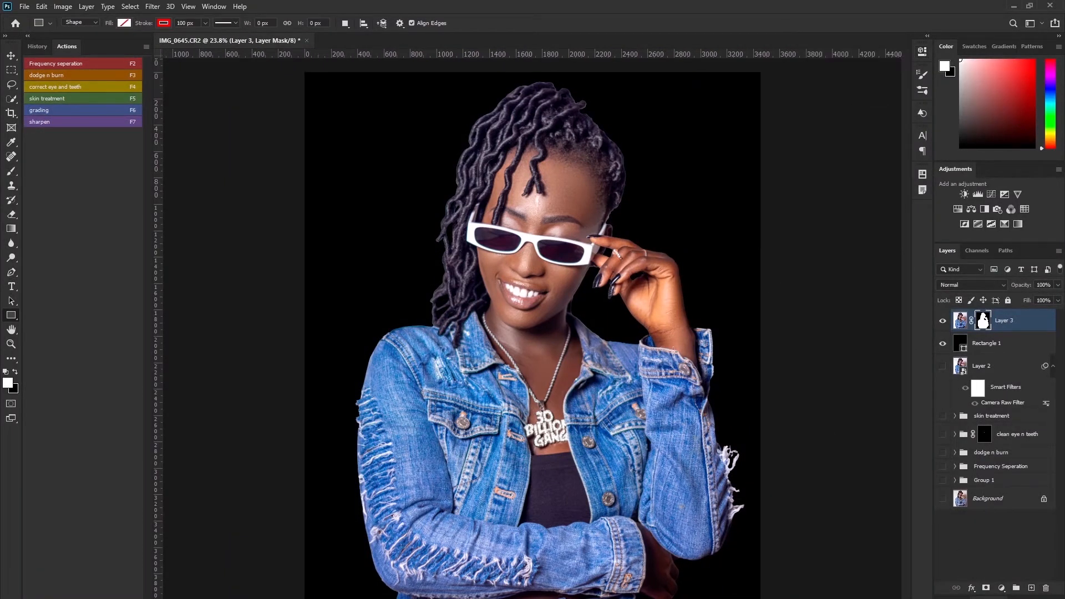
drag(438, 272, 478, 388)
drag(591, 202, 463, 483)
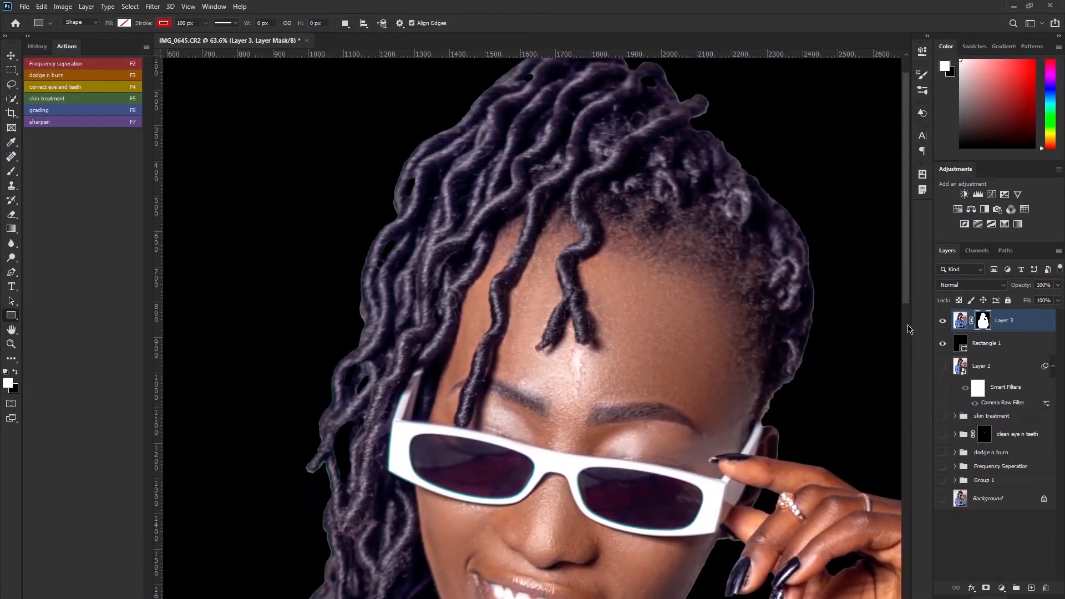
drag(606, 251, 562, 358)
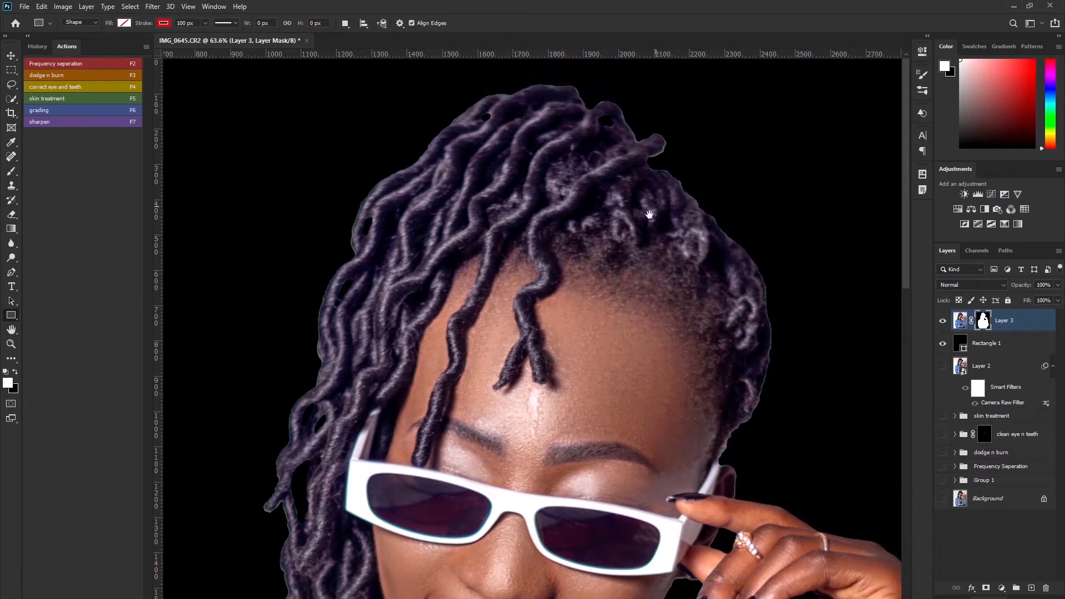
drag(655, 206, 546, 280)
drag(555, 222, 566, 266)
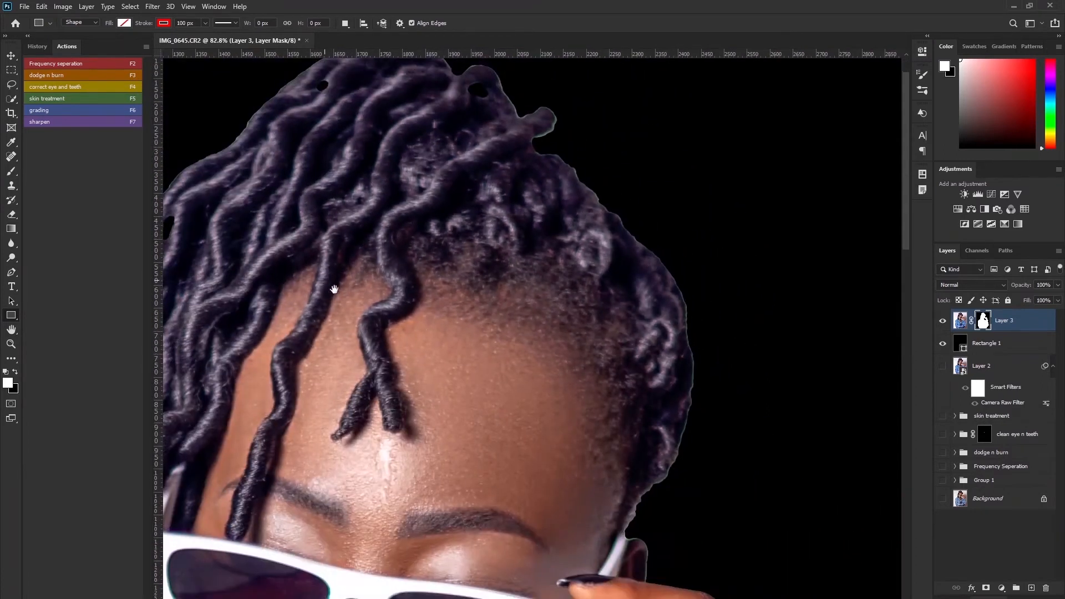
drag(324, 280, 609, 381)
scroll(609, 381, down, 15)
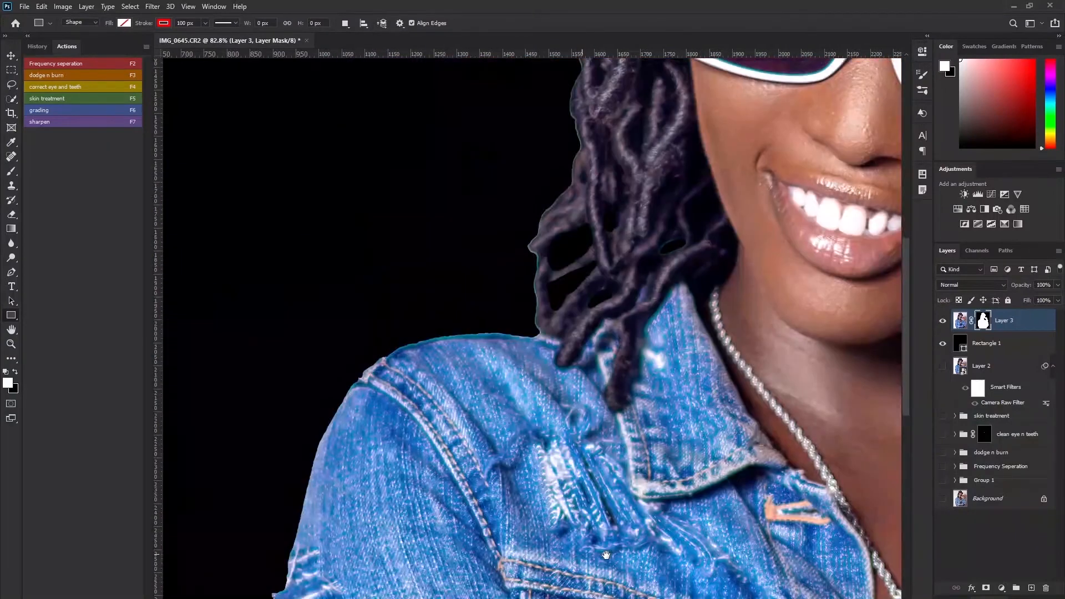
drag(606, 555, 559, 272)
drag(488, 494, 456, 170)
drag(473, 378, 484, 280)
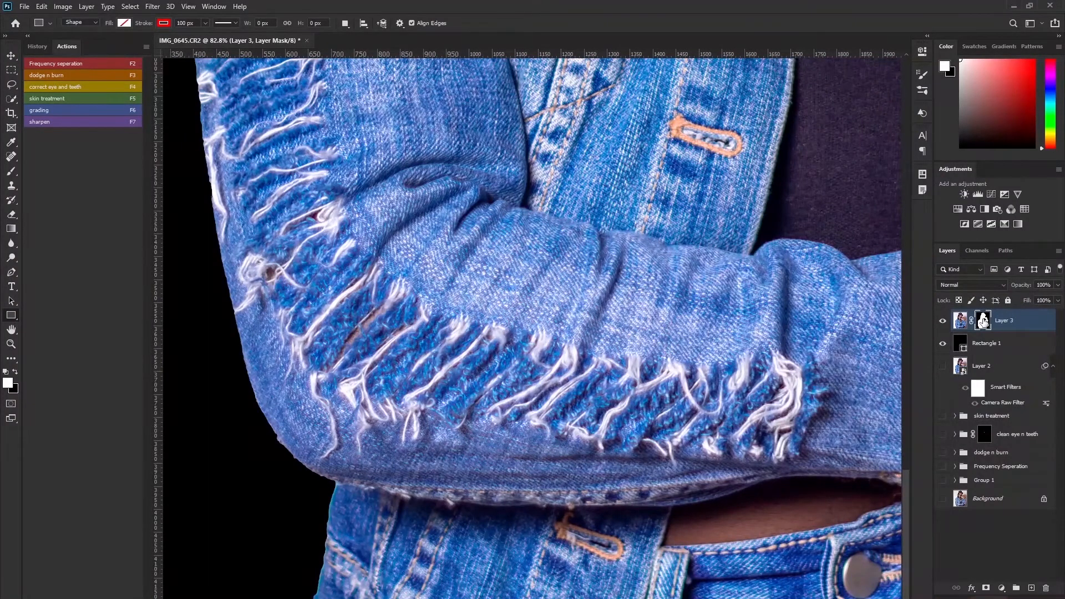
- Paint black with the Brush at 50% flow on Layer 3's mask along the jacket edge below the bent elbow
key(b)
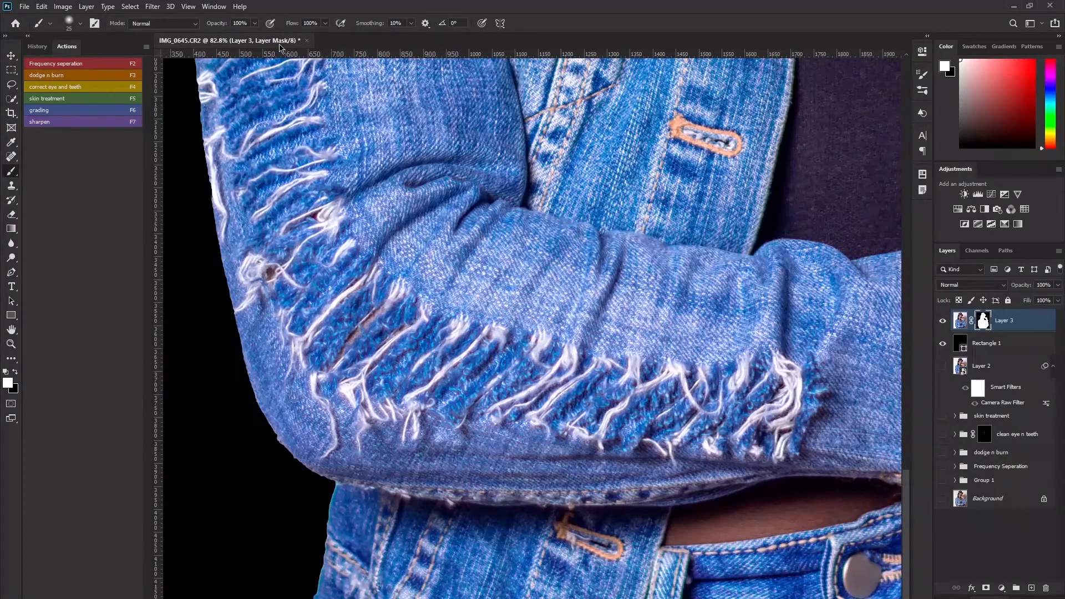
click(291, 25)
text(50)
key(Return)
key(x)
drag(320, 557, 313, 593)
mouse_move(604, 261)
mouse_down()
mouse_move(476, 345)
mouse_move(479, 373)
mouse_move(296, 563)
mouse_up()
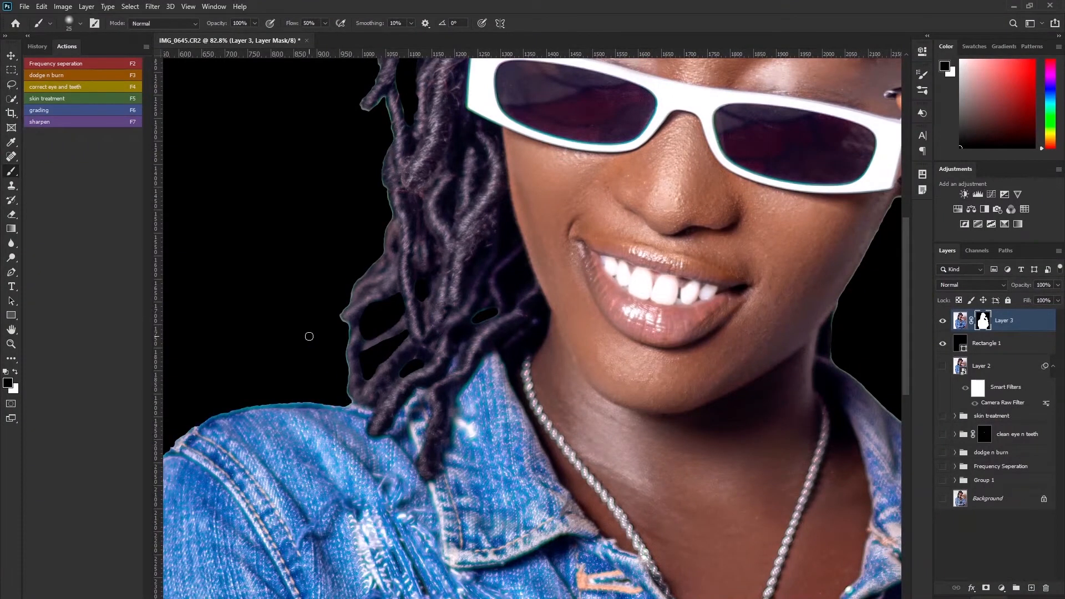
- Paint black with a smaller brush along the lower dreadlocks' outer edge on Layer 3's mask, undoing the last stroke
scroll(336, 330, up, 2)
scroll(344, 339, up, 1)
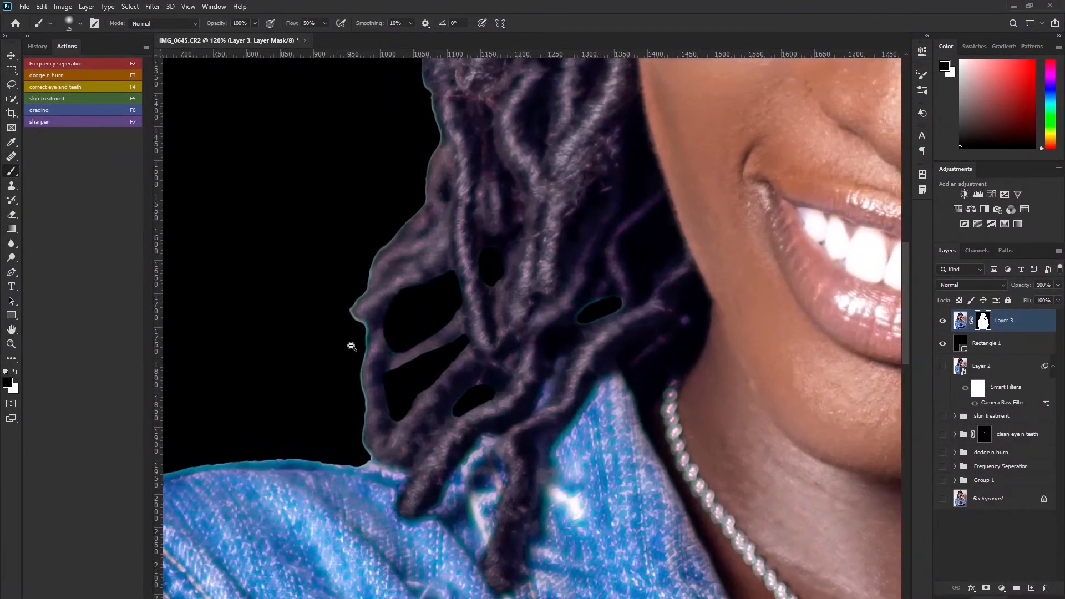
drag(393, 321, 381, 326)
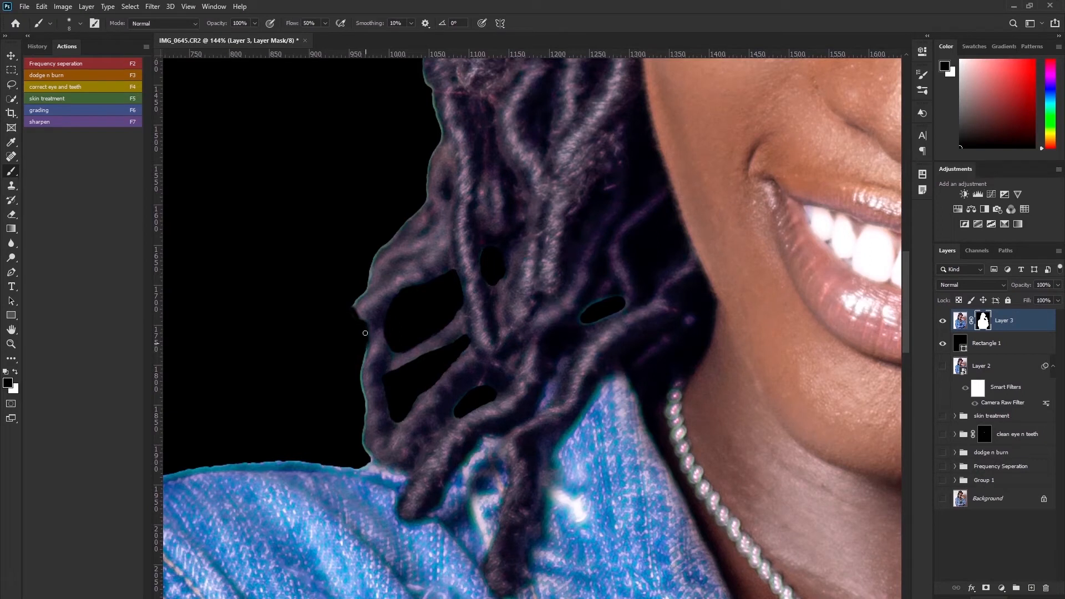
drag(362, 370, 361, 377)
scroll(360, 437, up, 4)
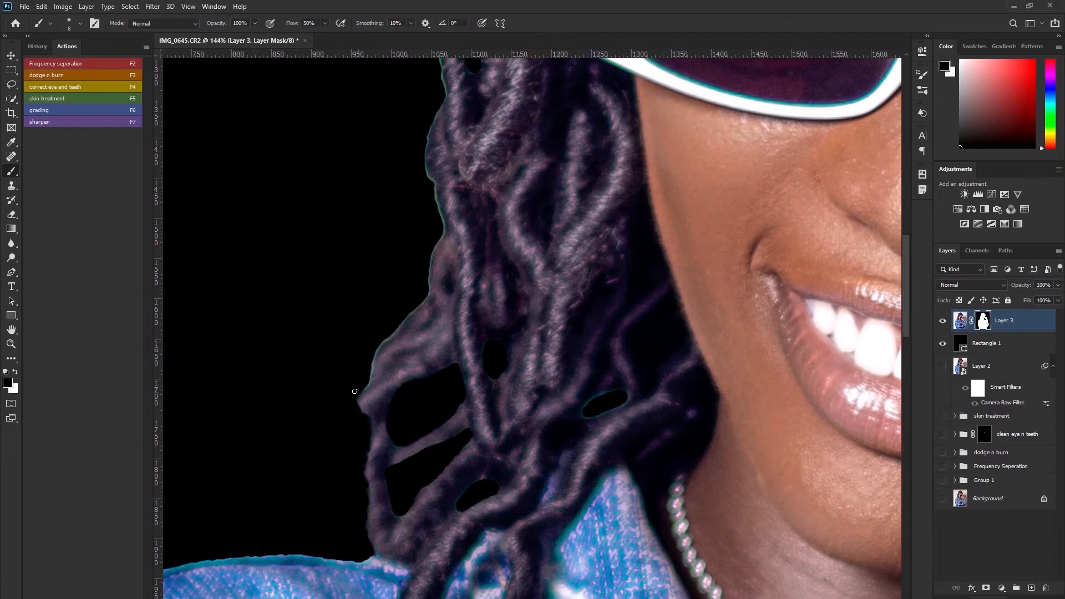
scroll(377, 410, up, 3)
drag(416, 359, 412, 360)
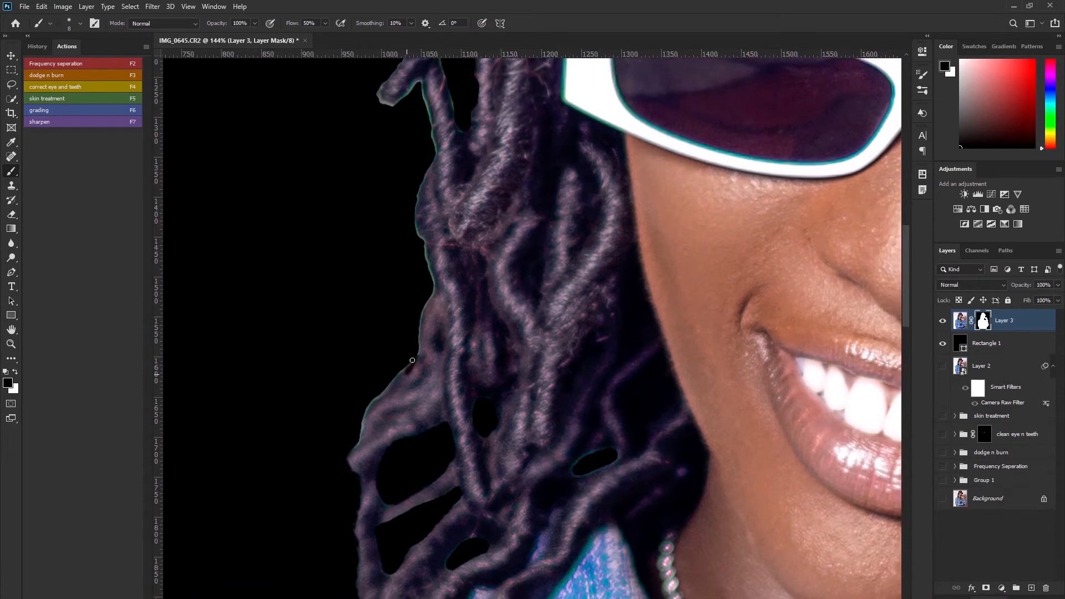
key(ctrl+z)
- Trace a closed Pen path from the protruding lock's tip down the dreadlocks' outer edge to the curl beside the chin
mouse_move(453, 273)
mouse_down()
mouse_move(451, 351)
mouse_move(378, 354)
mouse_up()
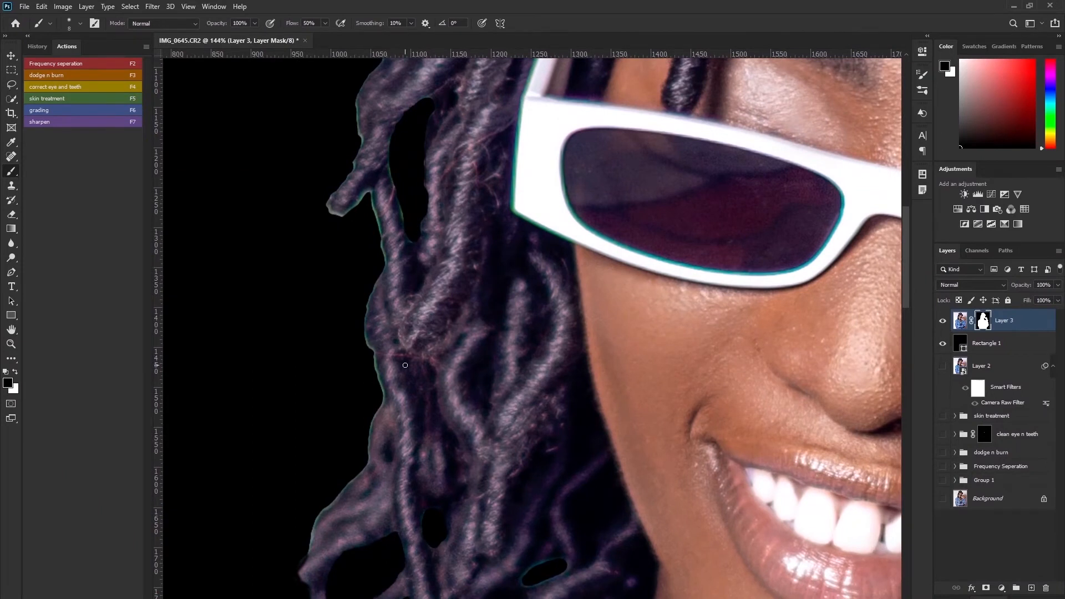
key(p)
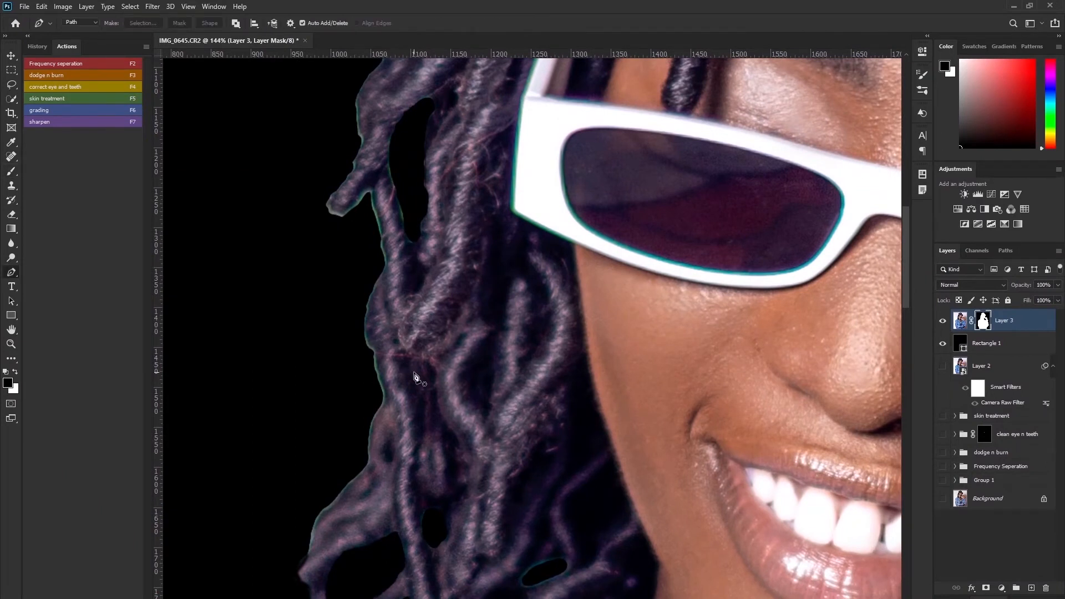
click(323, 217)
drag(326, 203, 340, 213)
click(367, 190)
drag(373, 194, 375, 200)
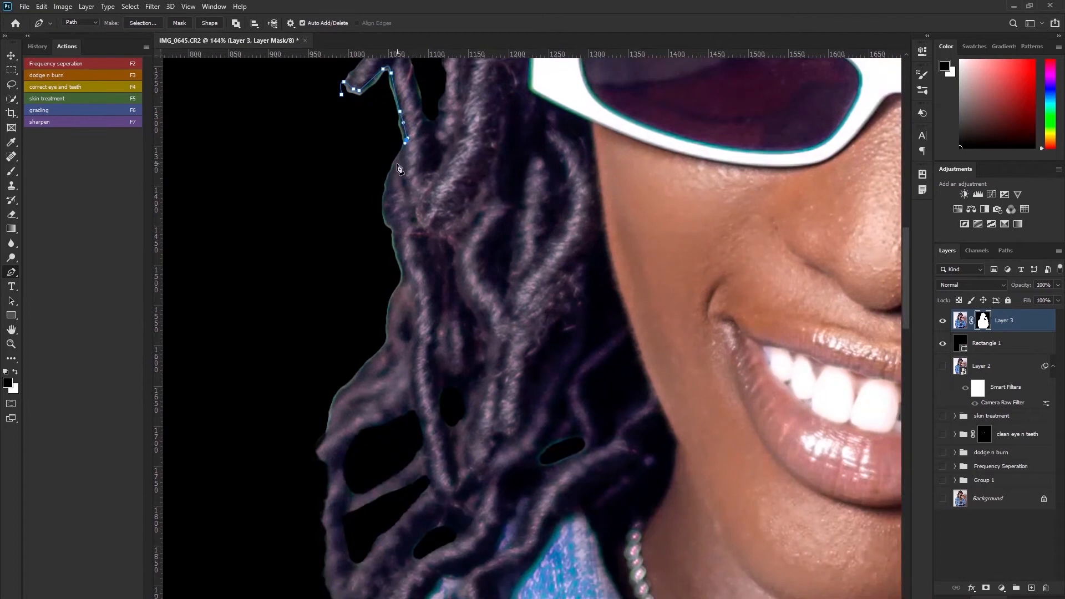
click(392, 173)
drag(388, 223, 396, 299)
drag(377, 341, 389, 249)
drag(370, 290, 372, 246)
drag(360, 263, 354, 267)
click(332, 248)
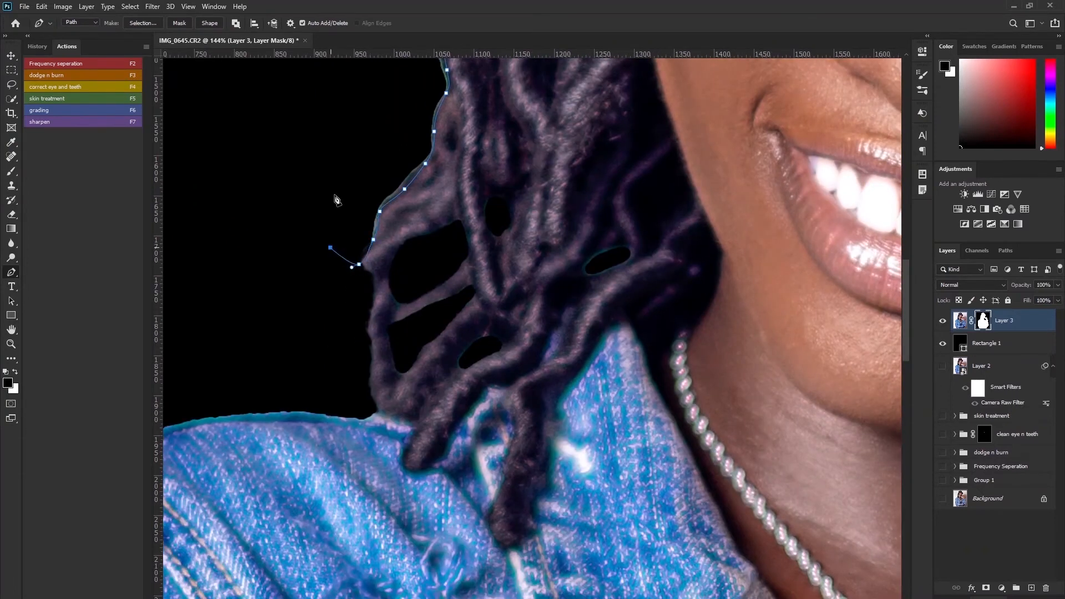
scroll(355, 214, down, 7)
drag(351, 135, 351, 112)
- Convert the path to a selection feathered 1 pixel, fill it with black on Layer 3's mask, and deselect
key(ctrl+Return)
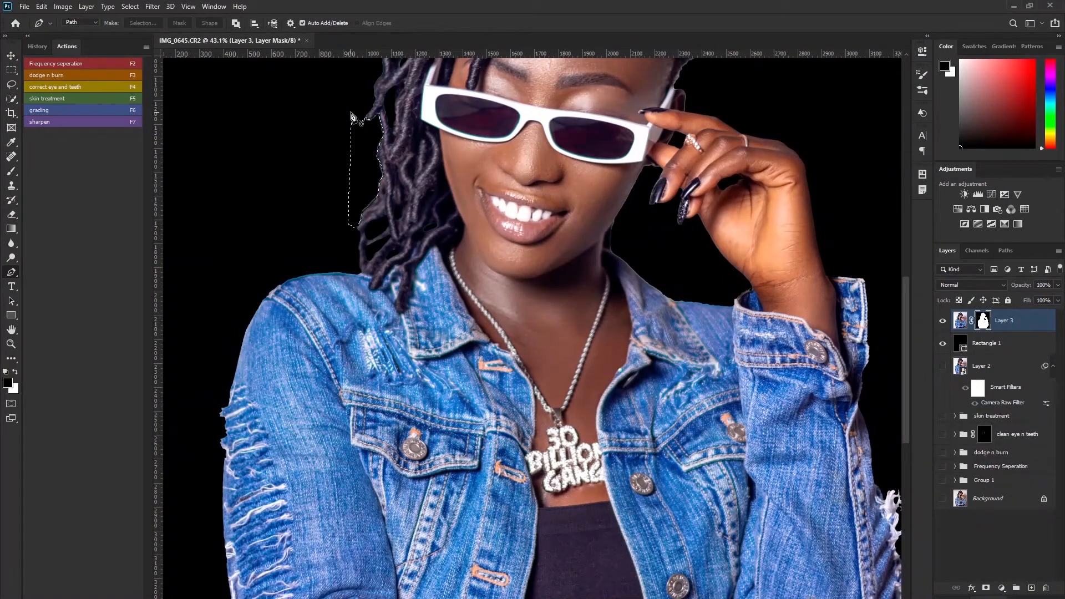
key(shift+F6)
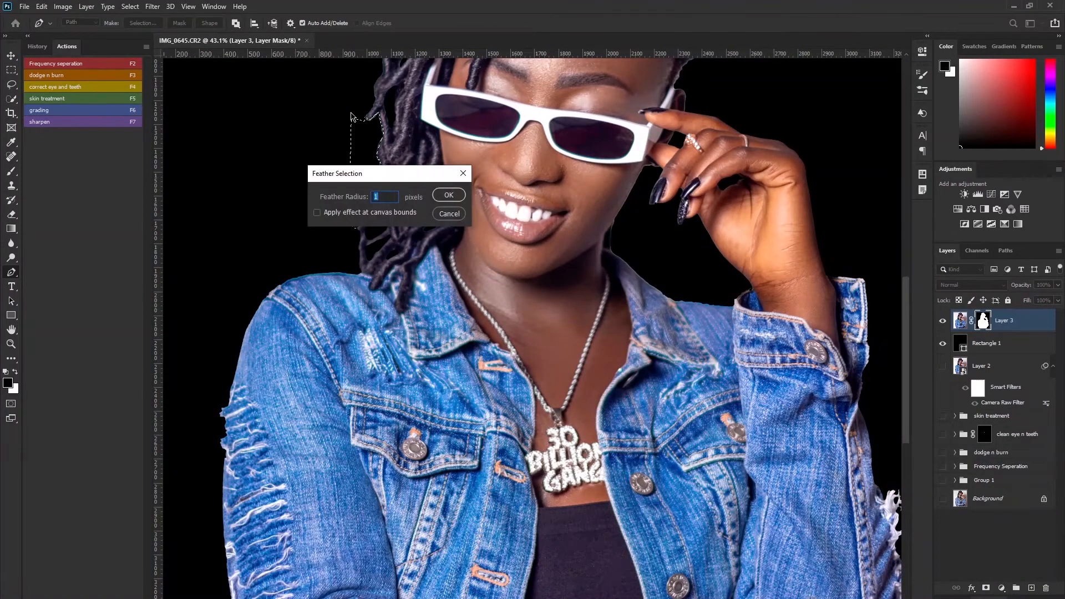
key(Return)
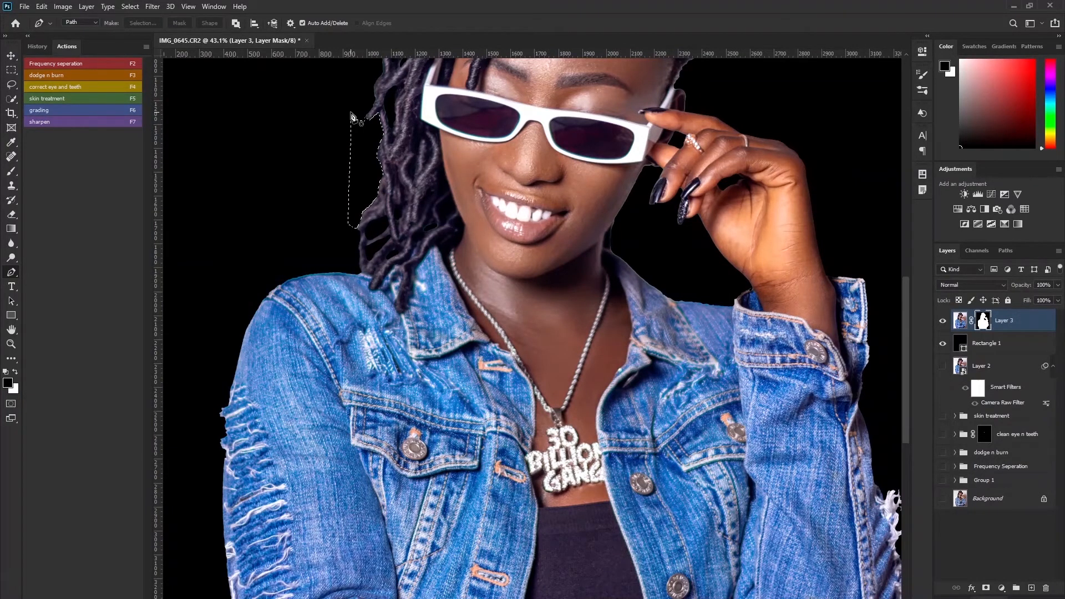
scroll(404, 146, up, 7)
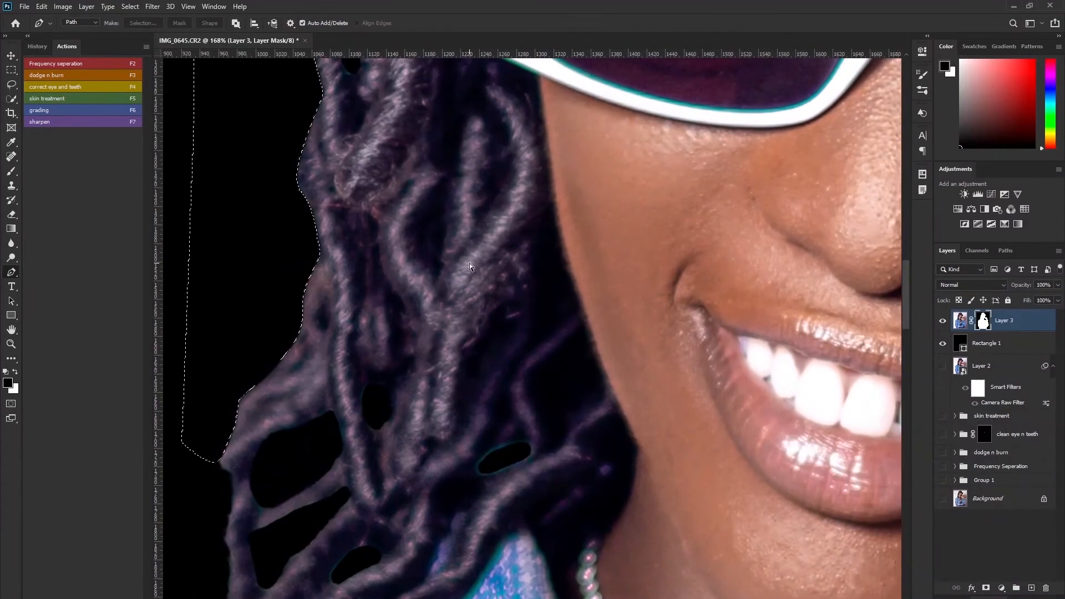
key(ctrl+d)
- Start a Pen path at the protruding lock's tip and trace the outer hair edge up to forehead height
drag(312, 257, 367, 425)
drag(373, 234, 394, 430)
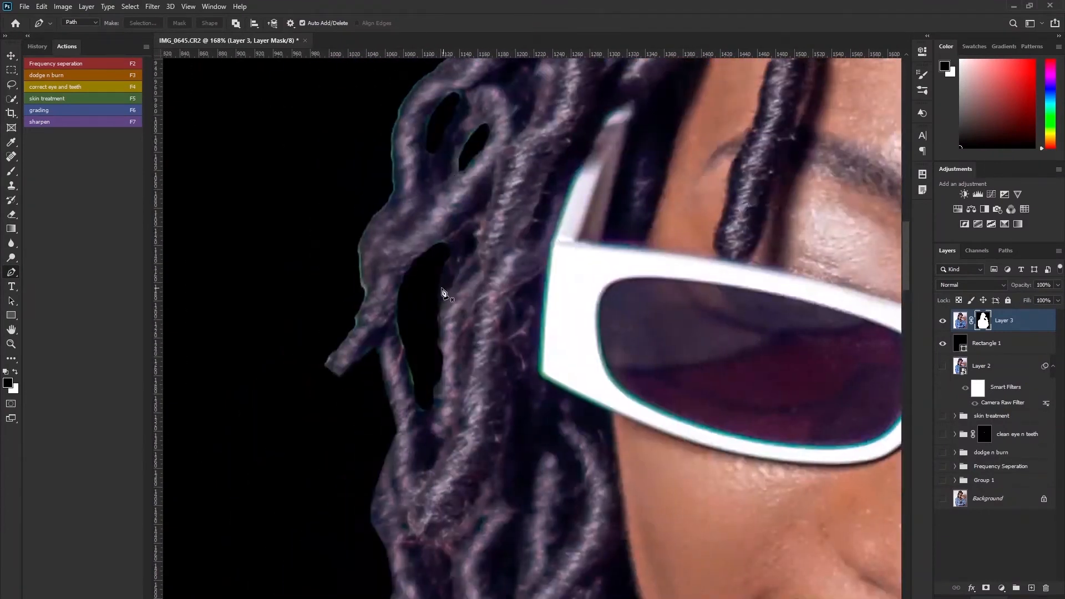
drag(395, 295, 398, 335)
scroll(434, 195, down, 2)
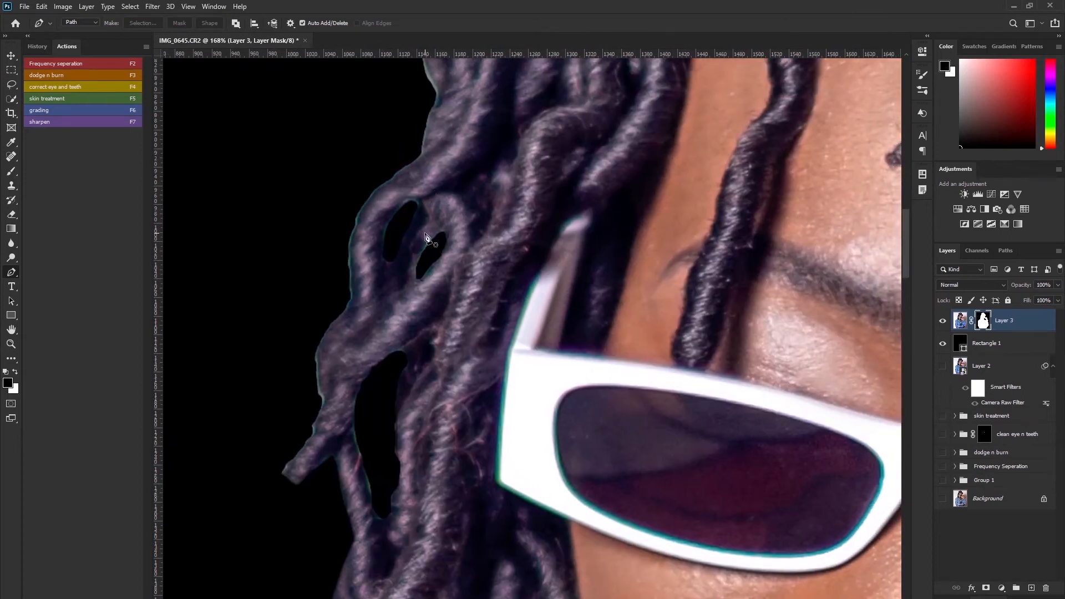
scroll(425, 238, down, 2)
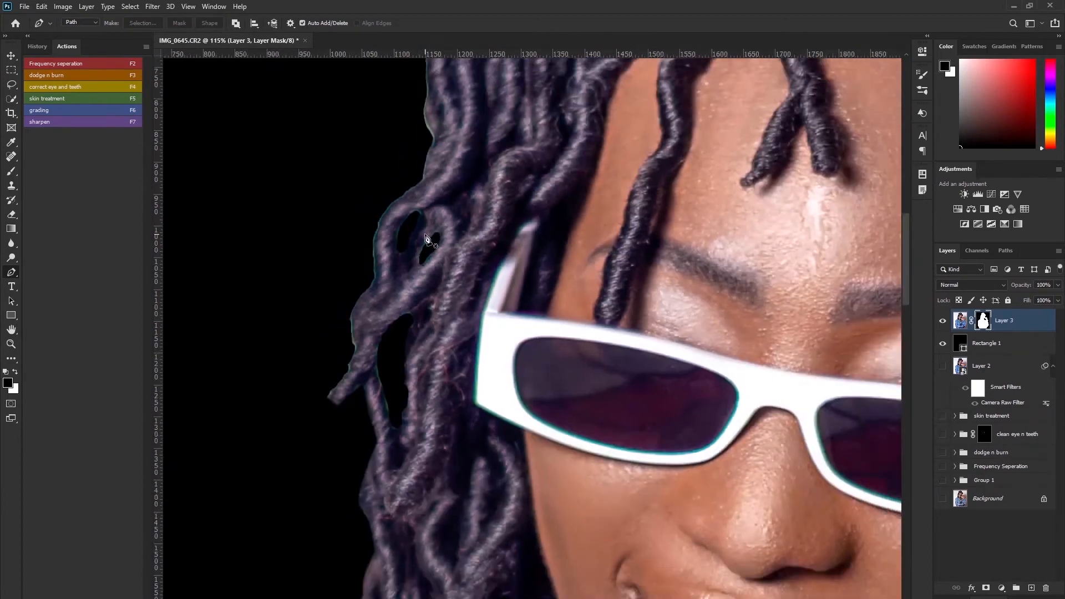
click(327, 399)
drag(352, 362, 357, 348)
click(357, 346)
click(353, 327)
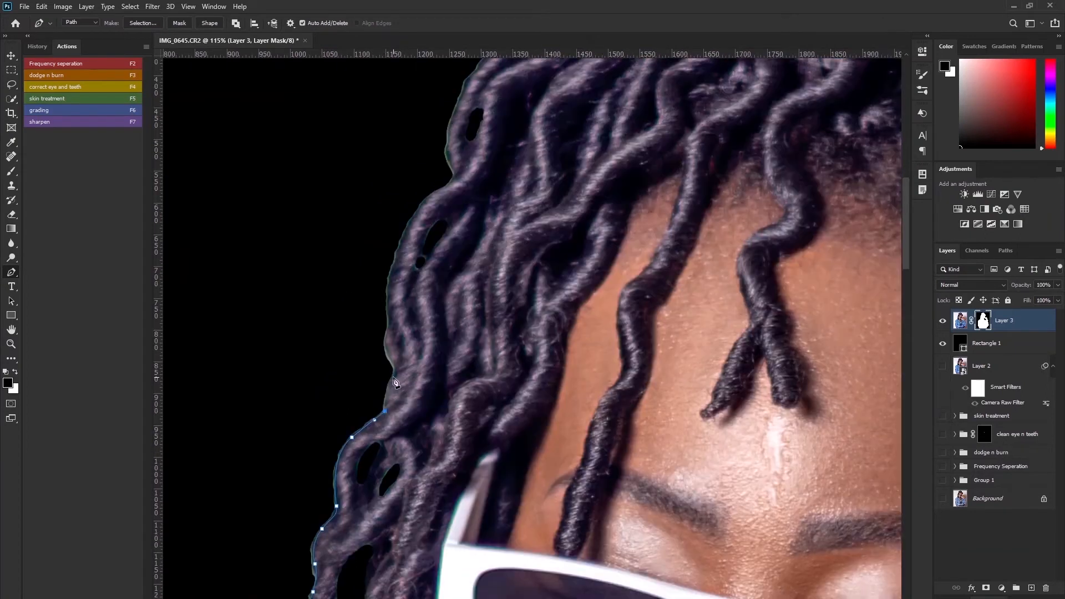
drag(392, 377, 395, 370)
- Continue the Pen path along the outer dreadlocks from forehead height to the start of the crown
scroll(397, 329, up, 3)
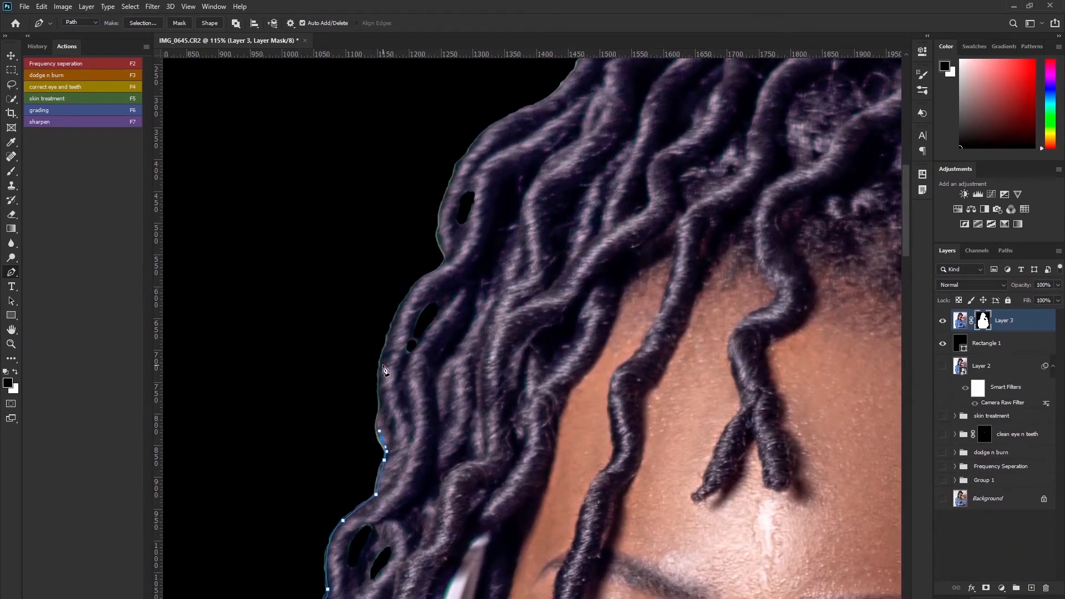
drag(382, 359, 389, 337)
drag(451, 263, 404, 388)
drag(412, 341, 401, 456)
click(401, 456)
click(421, 445)
click(450, 431)
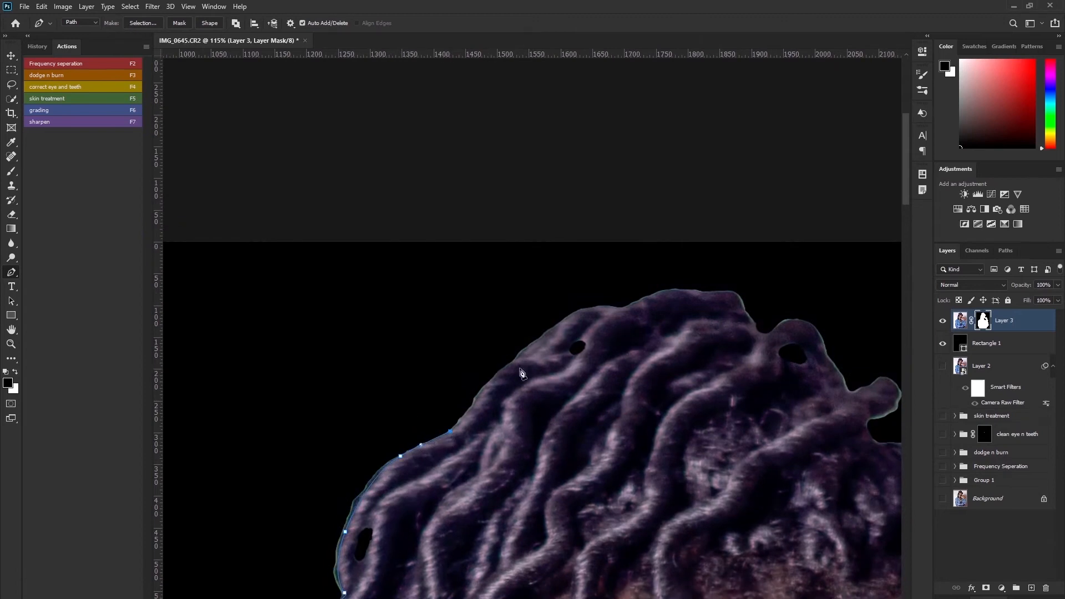
- Extend the Pen path over the crown along the tops of the dreadlocks
drag(496, 379, 331, 503)
drag(396, 455, 421, 447)
click(441, 450)
drag(489, 434, 503, 434)
drag(577, 452, 533, 393)
drag(533, 434, 404, 378)
click(359, 276)
click(356, 298)
click(337, 305)
- Trace the far side of the hair down to the ear and raised finger, looping the path back above the head
drag(437, 416, 446, 325)
drag(486, 398, 450, 242)
drag(450, 281, 455, 300)
drag(471, 339, 407, 254)
drag(399, 293, 406, 151)
drag(395, 210, 345, 266)
drag(319, 317, 335, 296)
click(335, 297)
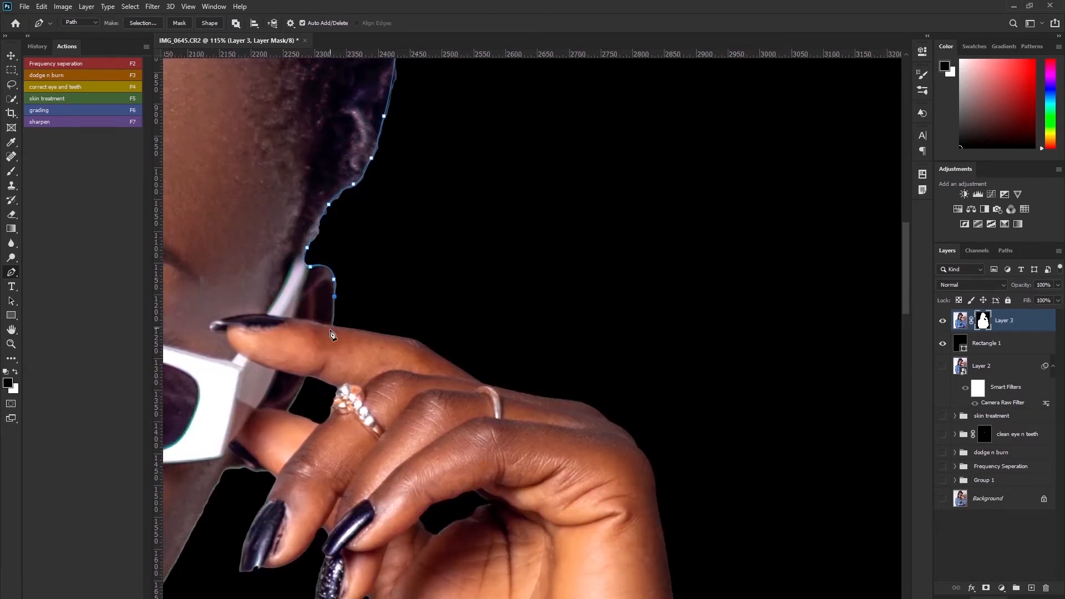
scroll(512, 298, down, 8)
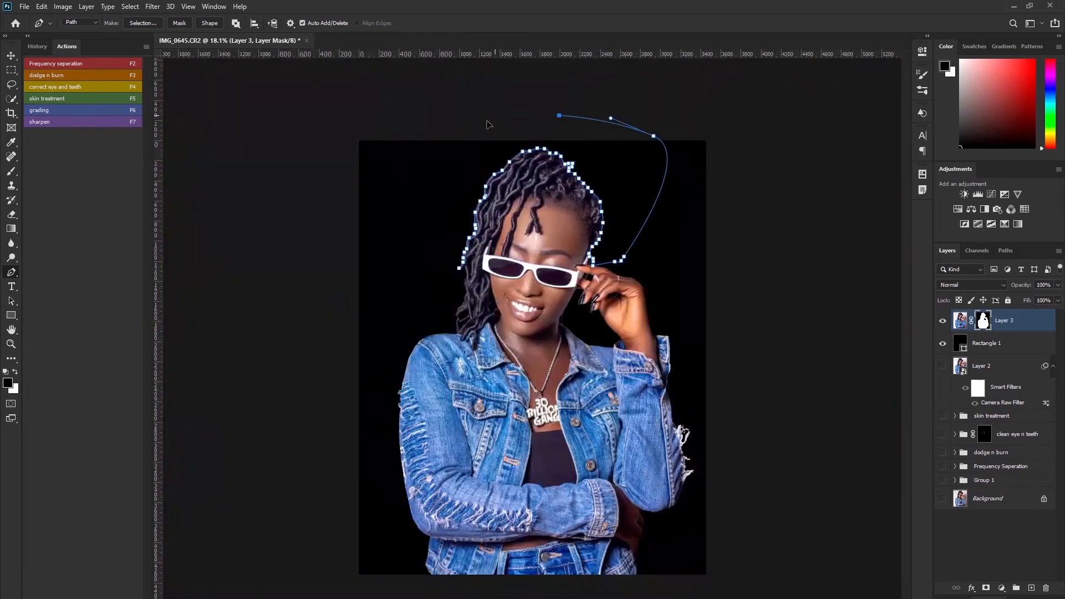
- Turn the path around the head into a feathered selection, fill it with black on Layer 3's mask, and deselect
key(ctrl+Return)
key(shift+F6)
key(Return)
key(alt+Delete)
key(ctrl+d)
scroll(670, 403, up, 10)
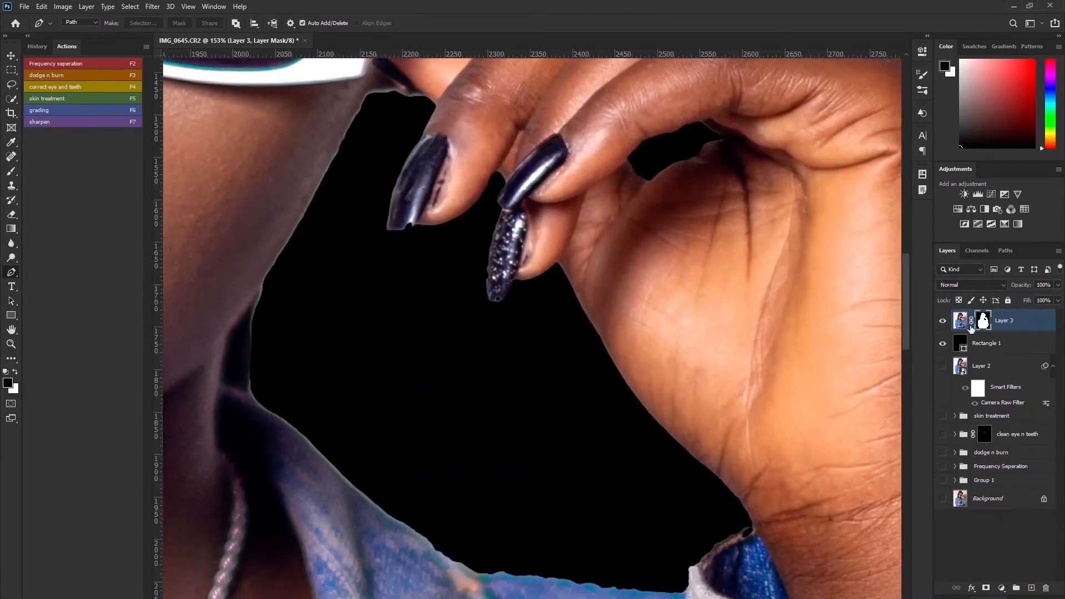
key(b)
key(x)
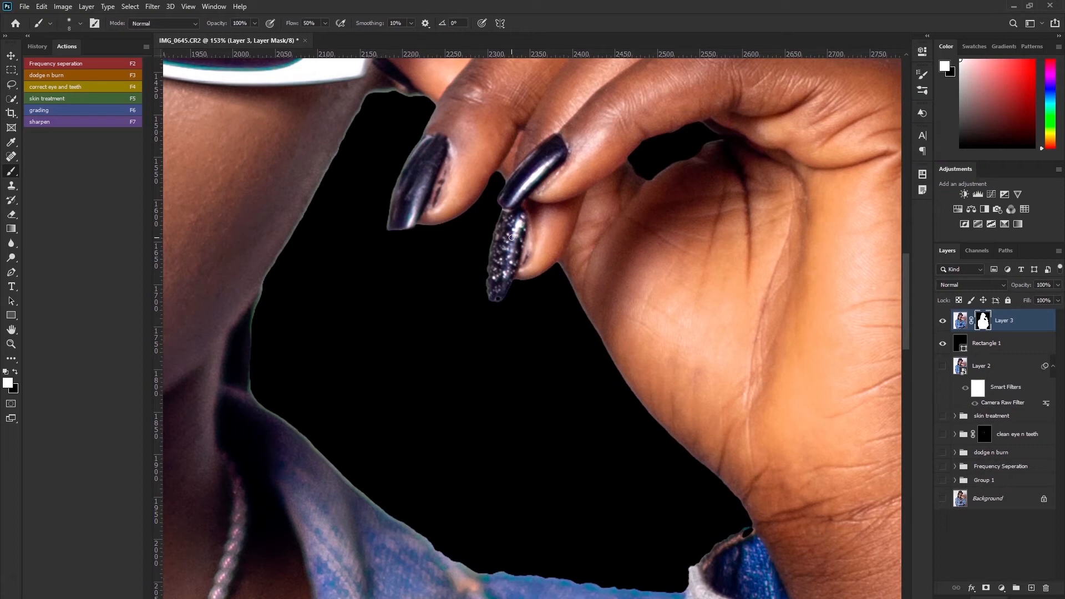
key(x)
key(p)
- Start a Pen path just below the sunglasses and trace the gap between the face and the raised hand
click(367, 91)
mouse_move(385, 86)
mouse_down()
mouse_move(434, 102)
mouse_move(392, 148)
mouse_up()
drag(378, 205, 376, 217)
drag(356, 332, 354, 350)
drag(523, 521, 447, 460)
drag(351, 454, 363, 475)
click(359, 489)
drag(298, 397, 415, 435)
drag(414, 481, 398, 467)
drag(346, 418, 375, 448)
- Complete the Pen path around the gap enclosed by the jaw, jacket shoulder and raised hand
click(362, 433)
drag(426, 330, 468, 477)
click(369, 498)
click(358, 493)
drag(368, 445, 375, 430)
drag(437, 417, 378, 488)
drag(363, 426, 321, 515)
click(367, 441)
click(383, 411)
click(395, 387)
- Convert the gap's path to a feathered selection, fill it with black on Layer 3's mask, and deselect
key(ctrl+Return)
key(shift+F6)
key(Return)
key(alt+BackSpace)
key(ctrl+d)
- Outline the small gap between the ear and the ringed fingers with the Pen tool and fill it black on Layer 3's mask
drag(505, 294, 424, 405)
scroll(461, 391, up, 2)
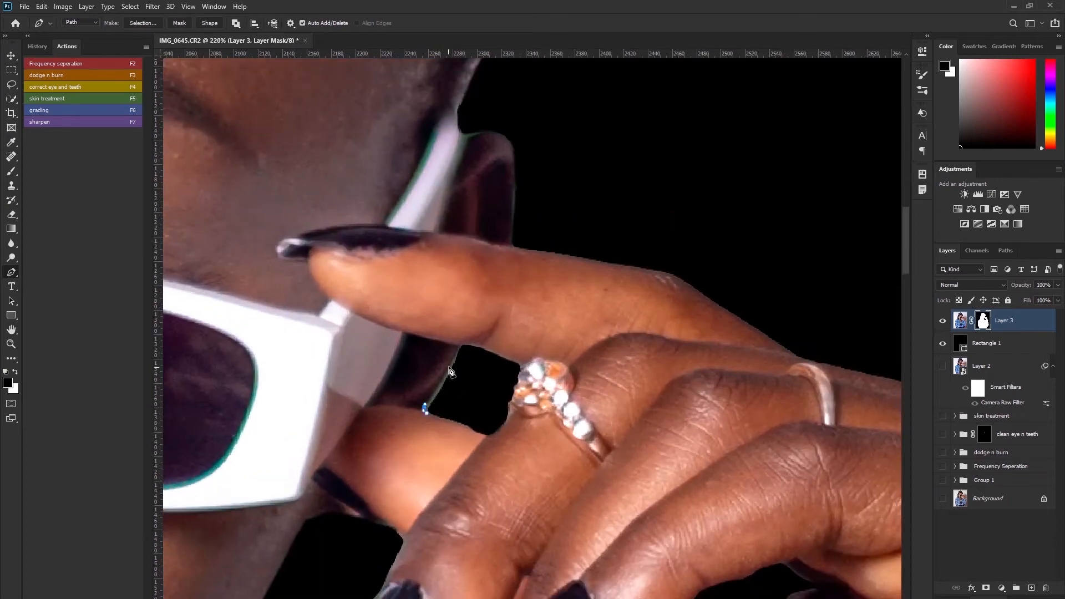
click(463, 345)
click(489, 395)
click(426, 410)
key(ctrl+Return)
key(alt+BackSpace)
key(ctrl+d)
- Examine the whole cutout against the black backdrop at different zoom levels
key(ctrl+0)
mouse_move(512, 354)
mouse_down()
mouse_move(525, 355)
mouse_move(499, 349)
mouse_move(541, 357)
mouse_move(501, 342)
mouse_up()
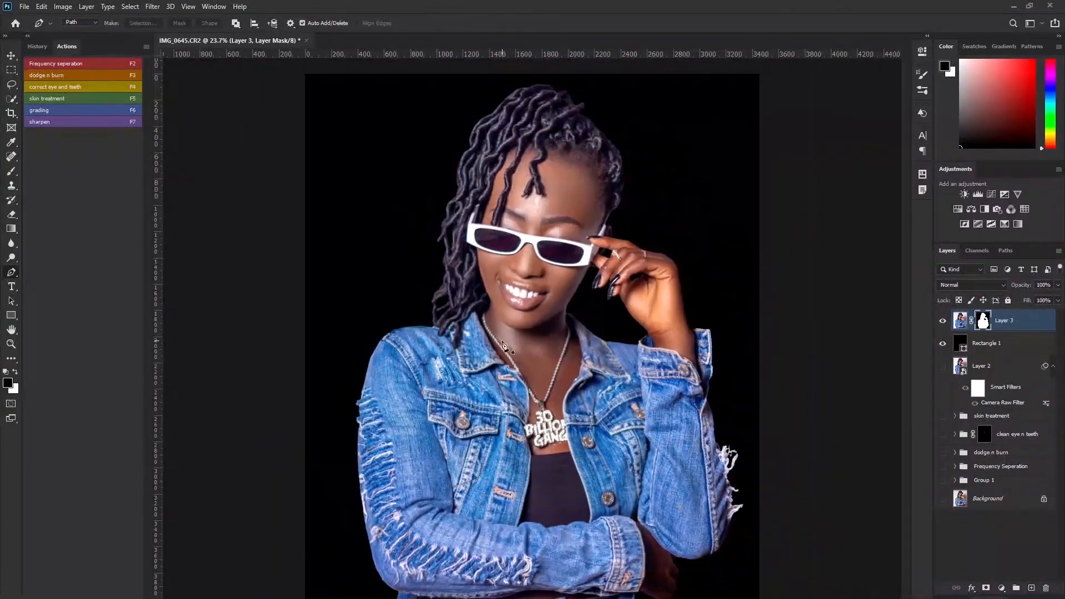
scroll(555, 342, down, 4)
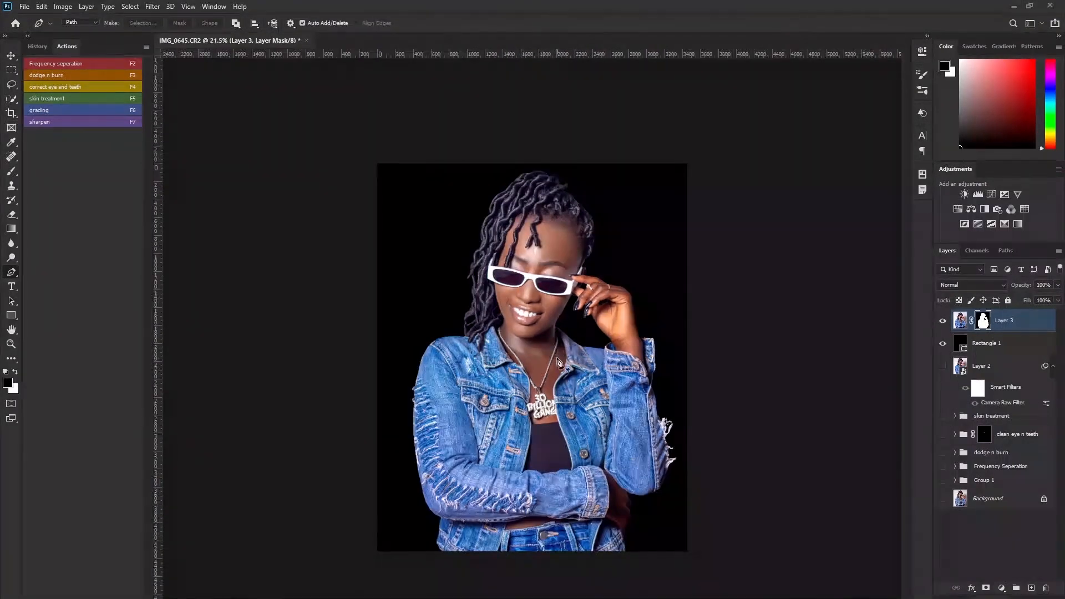
scroll(557, 359, up, 5)
scroll(557, 359, down, 2)
scroll(558, 361, down, 3)
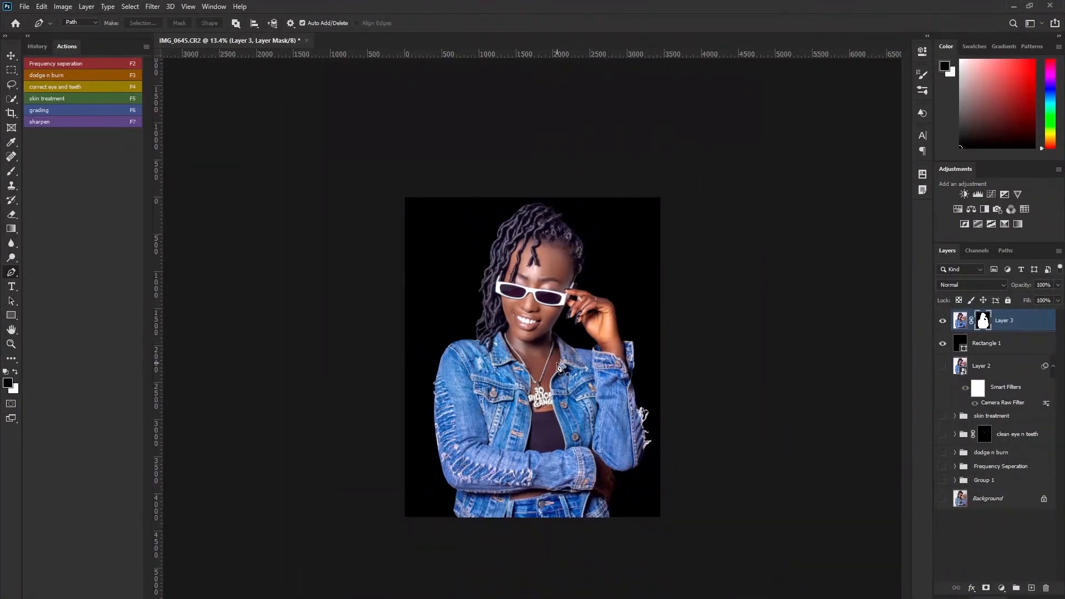
scroll(558, 363, up, 2)
scroll(558, 362, down, 3)
scroll(558, 361, up, 2)
scroll(559, 362, up, 3)
scroll(559, 362, down, 1)
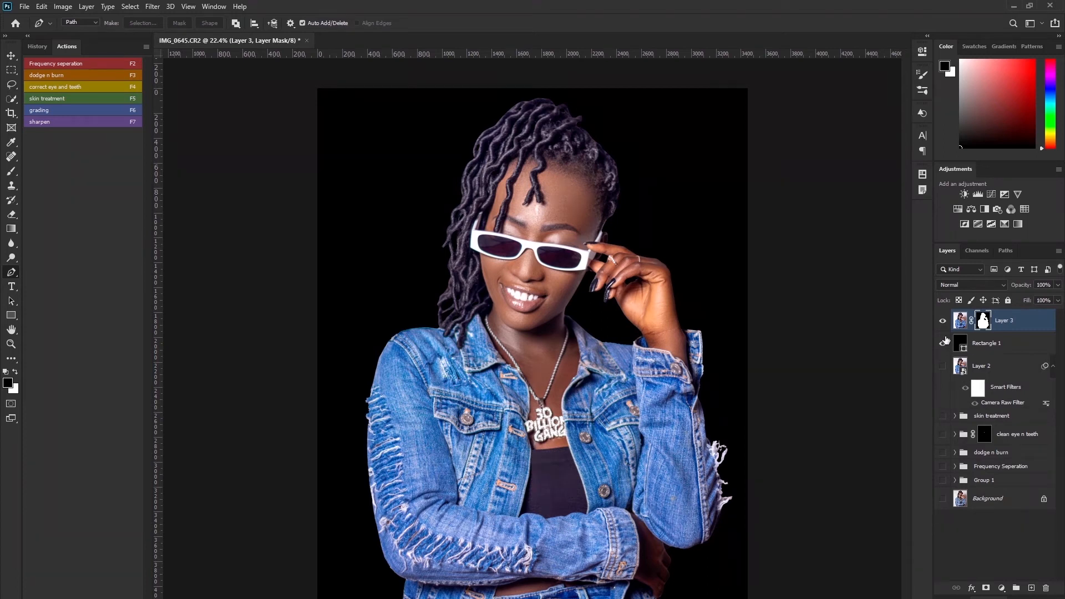
- Delete the black Rectangle 1 backdrop layer
click(981, 351)
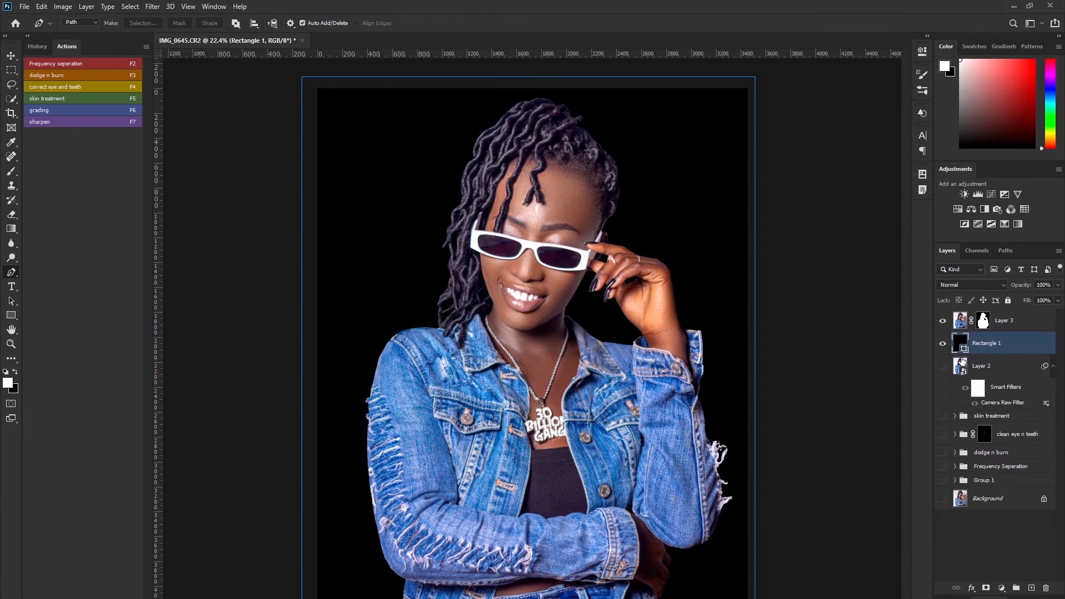
key(Delete)
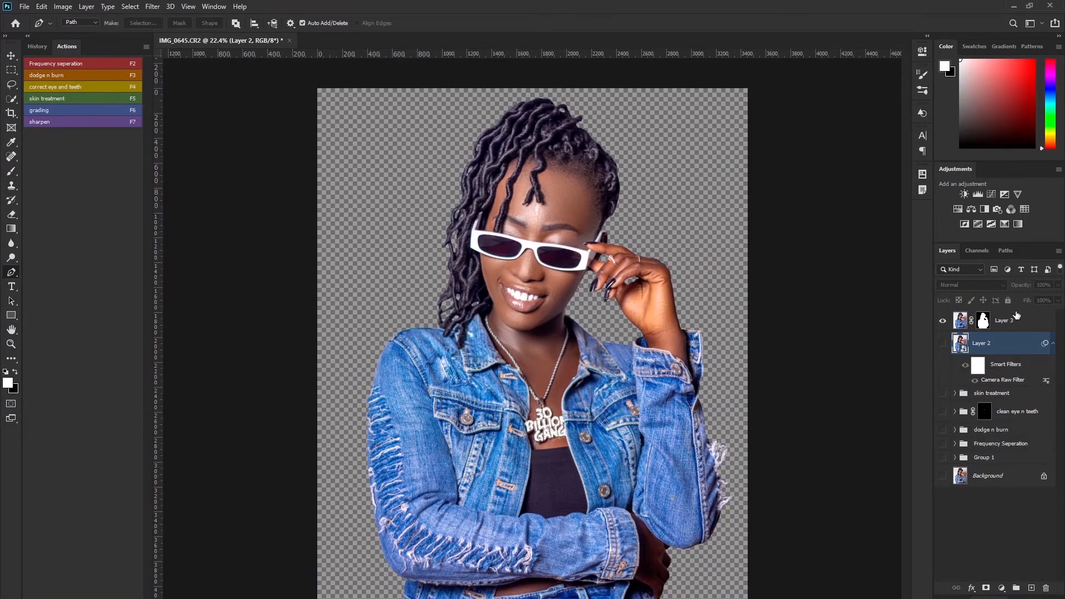
- Load Layer 3's mask as a selection and invert it to select the area around the woman
click(985, 320)
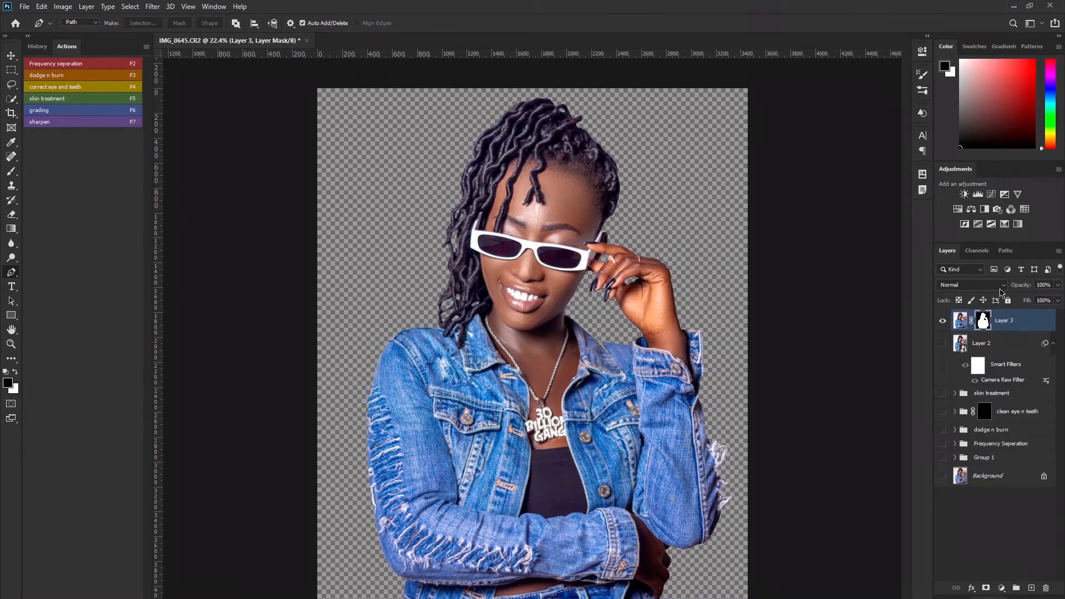
ctrl+click(984, 321)
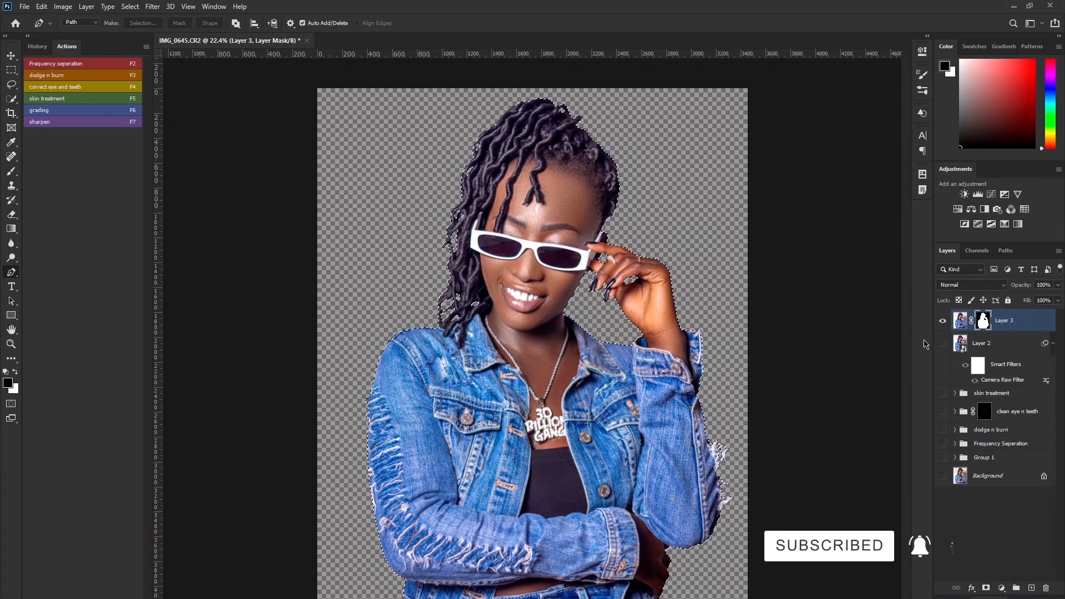
click(131, 6)
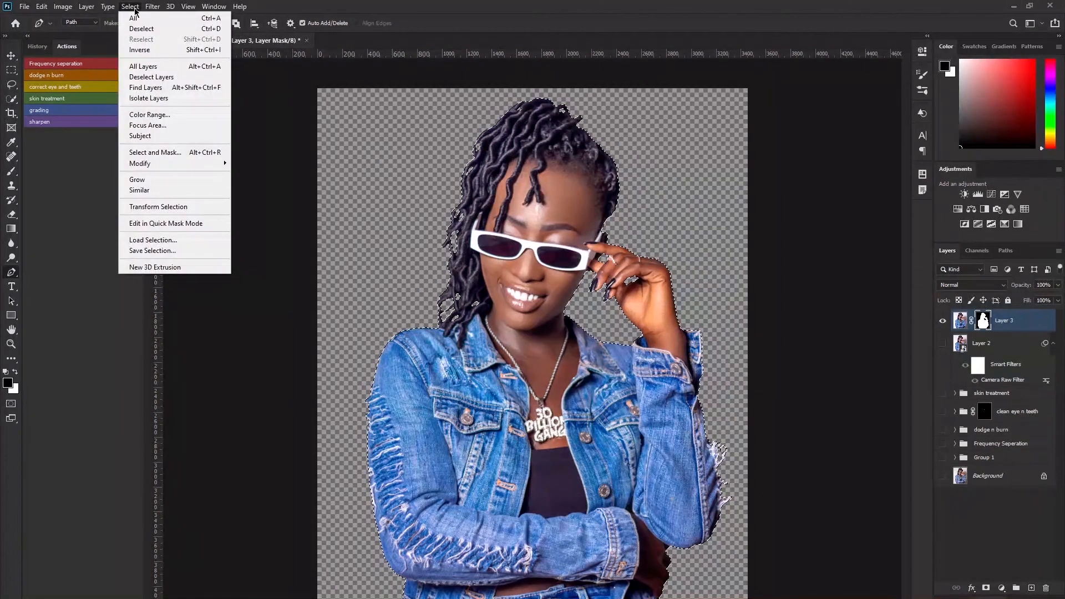
click(142, 50)
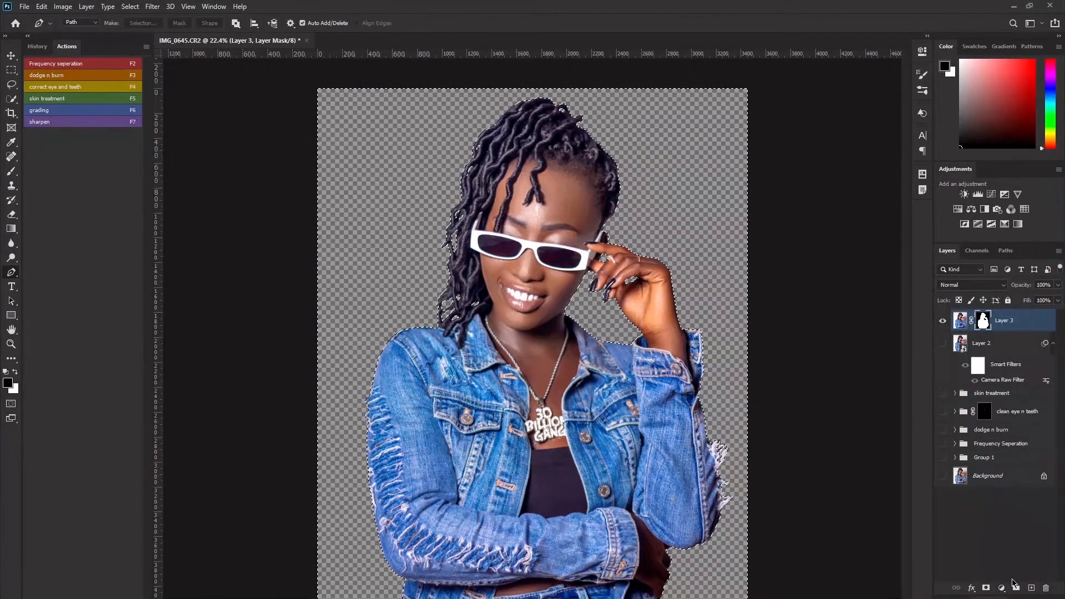
- Add a solid color fill layer in orange #f2a218 to the selected area around the woman
click(1002, 588)
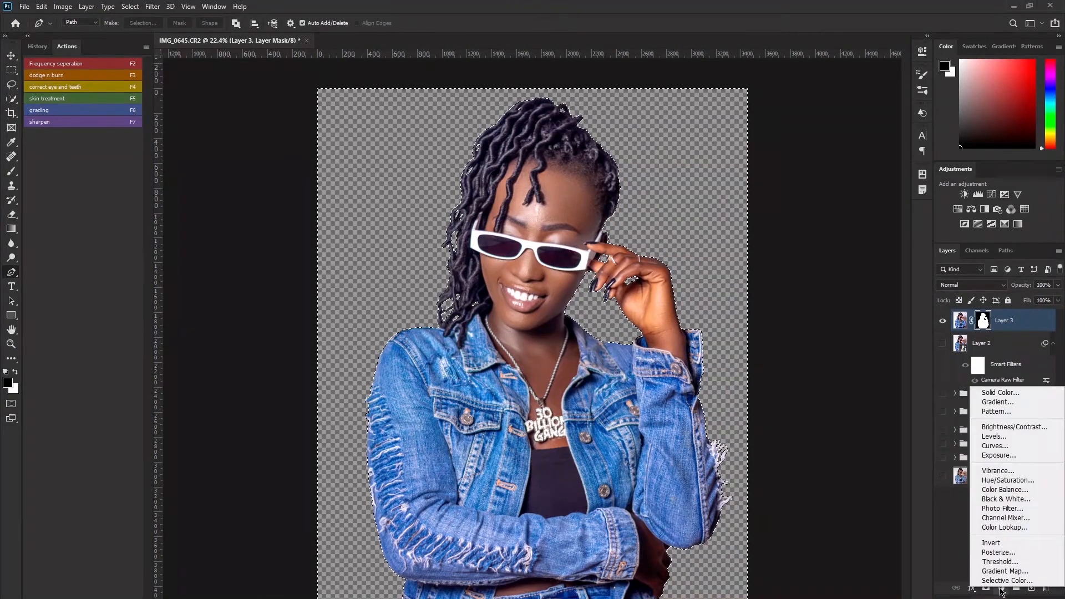
click(1013, 398)
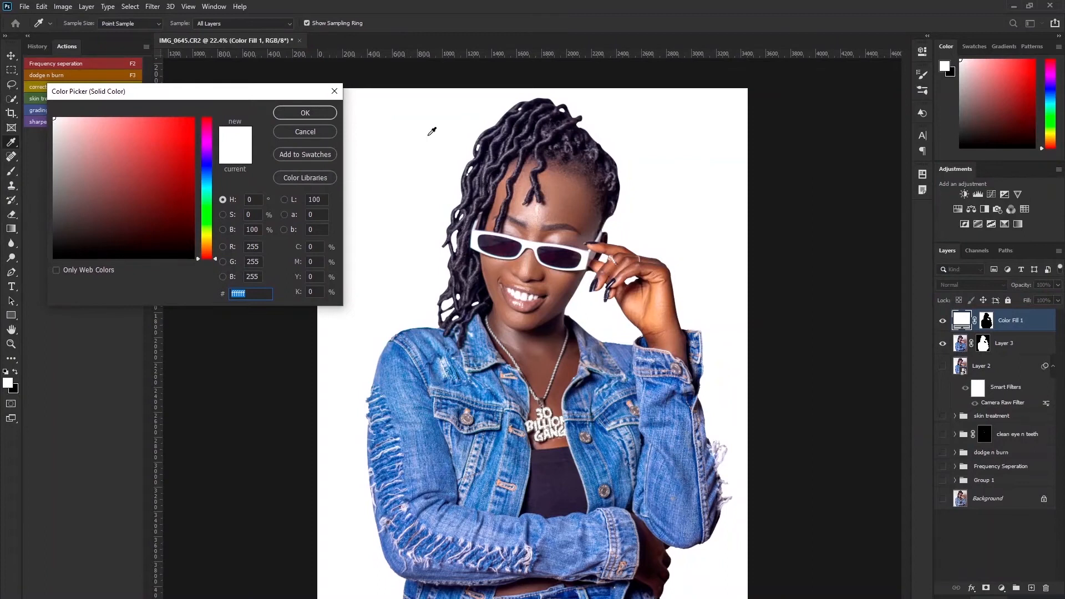
drag(247, 92, 289, 160)
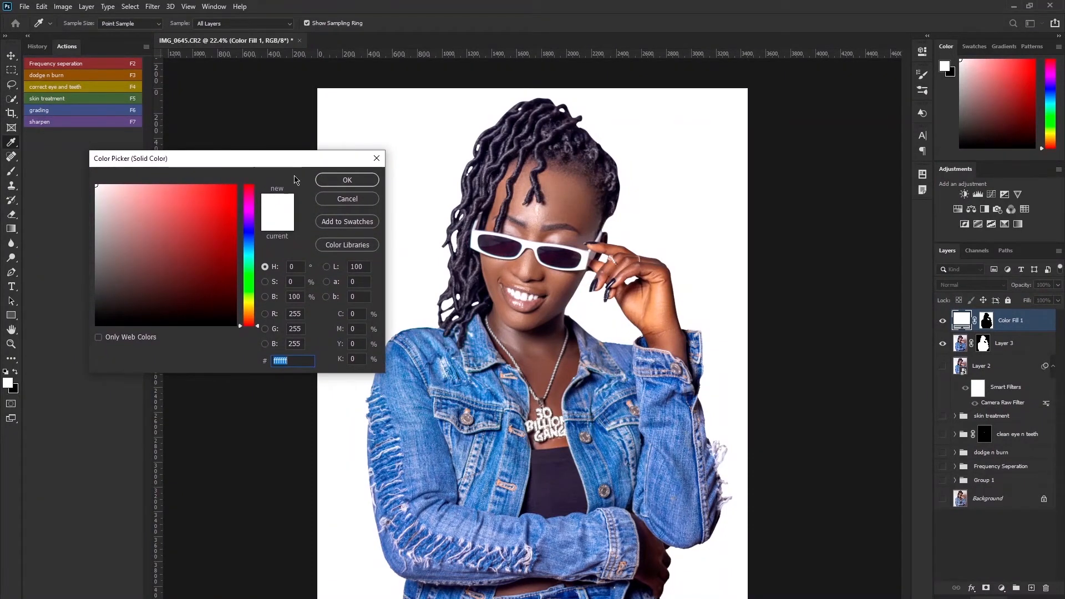
mouse_move(247, 323)
mouse_down()
mouse_move(247, 302)
mouse_move(248, 334)
mouse_up()
drag(246, 322, 251, 317)
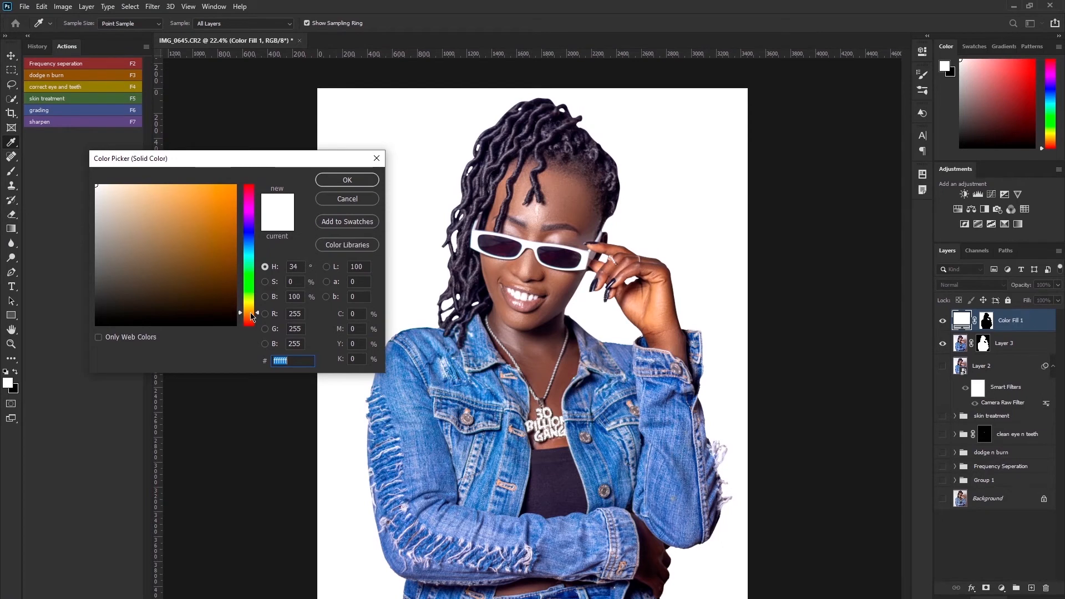
drag(251, 316, 250, 315)
mouse_move(230, 202)
mouse_down()
mouse_move(220, 248)
mouse_move(223, 191)
mouse_up()
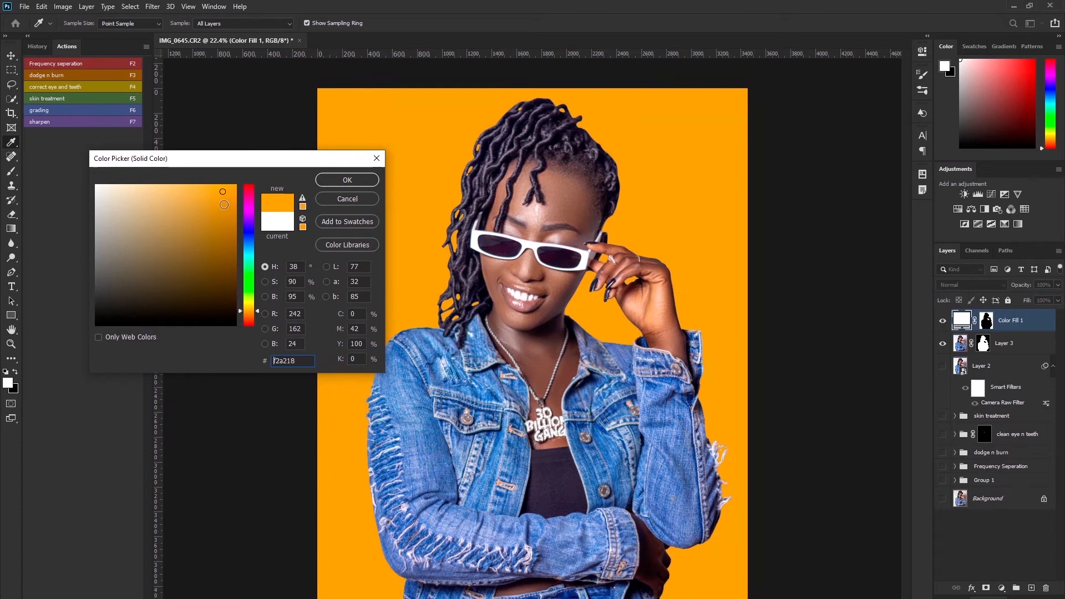
click(341, 189)
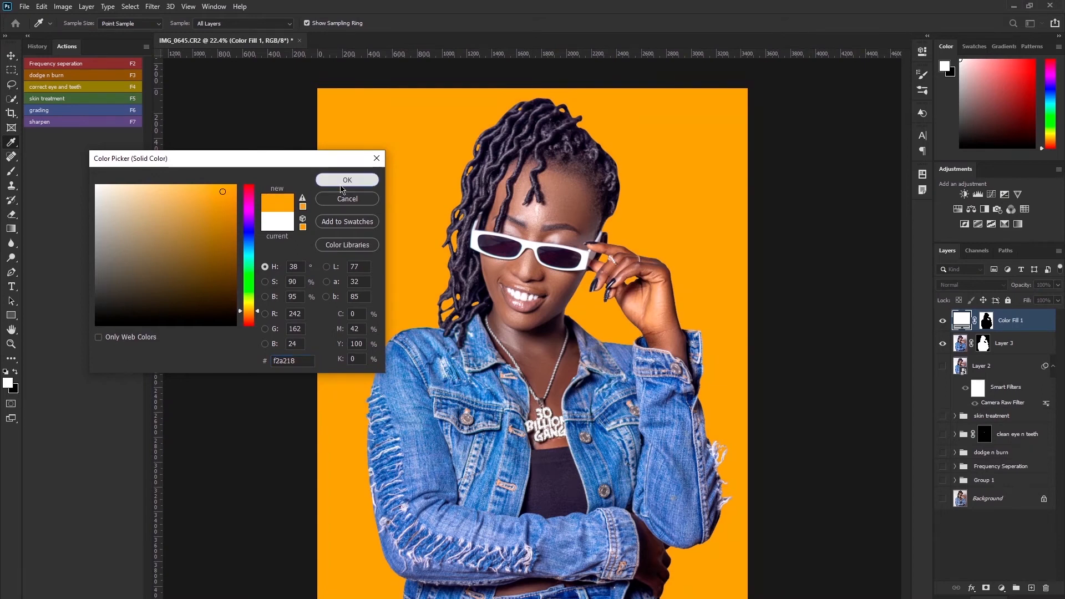
key(p)
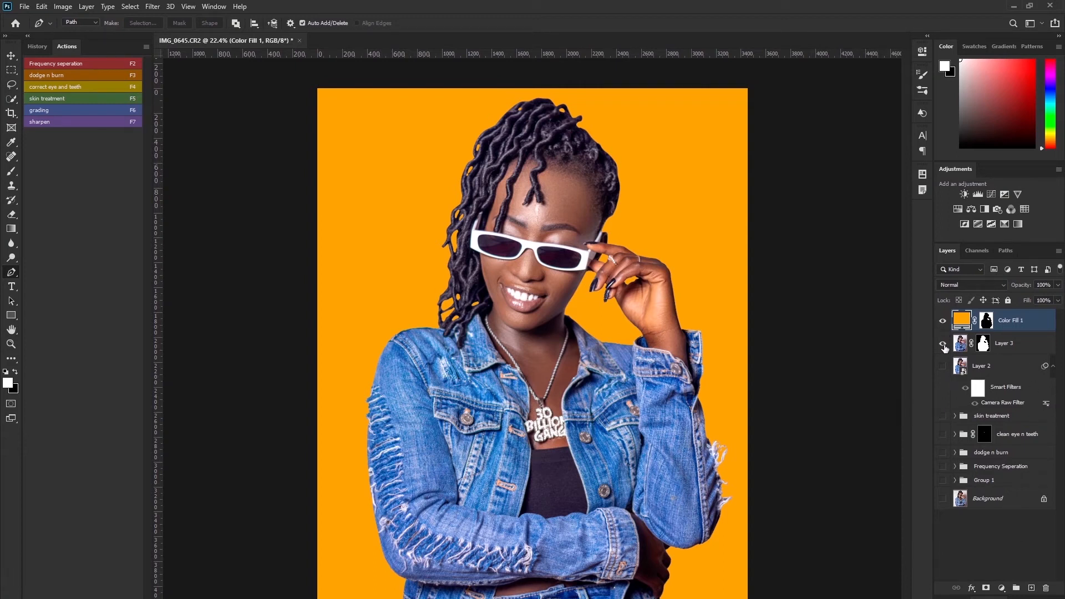
- Show Layer 2 beneath the cutout along with Layer 3 and Color Fill 1, and set Color Fill 1's blend mode to Multiply
drag(943, 321, 934, 352)
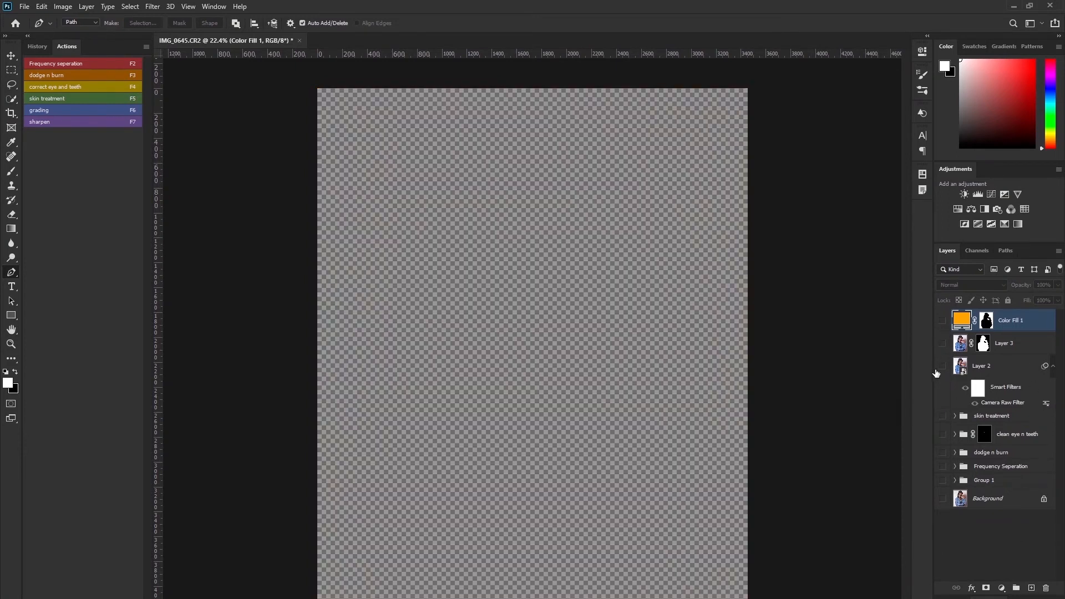
click(942, 369)
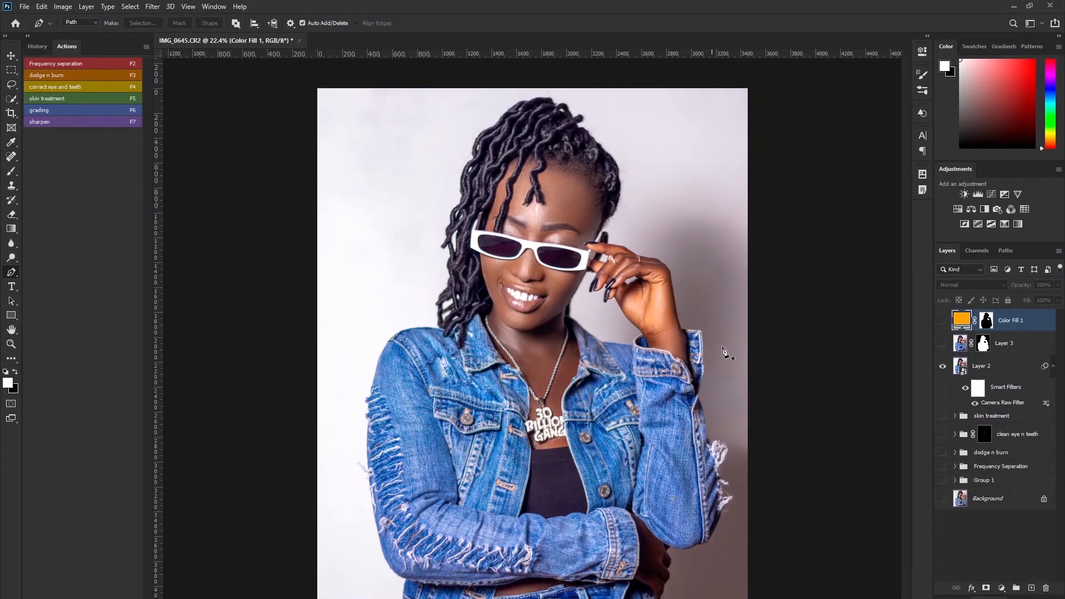
click(942, 344)
click(943, 321)
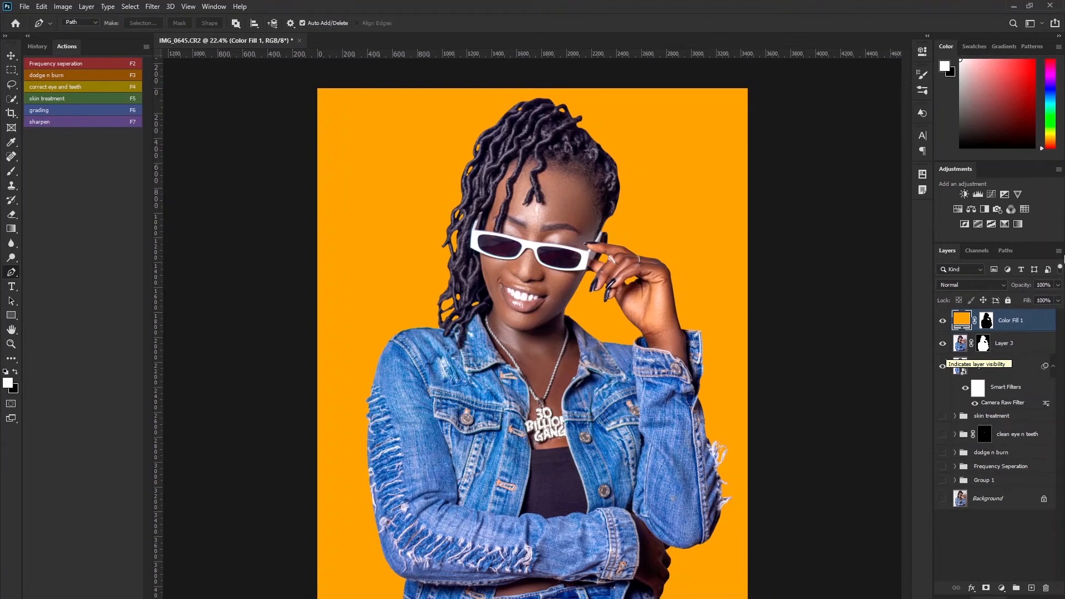
click(980, 285)
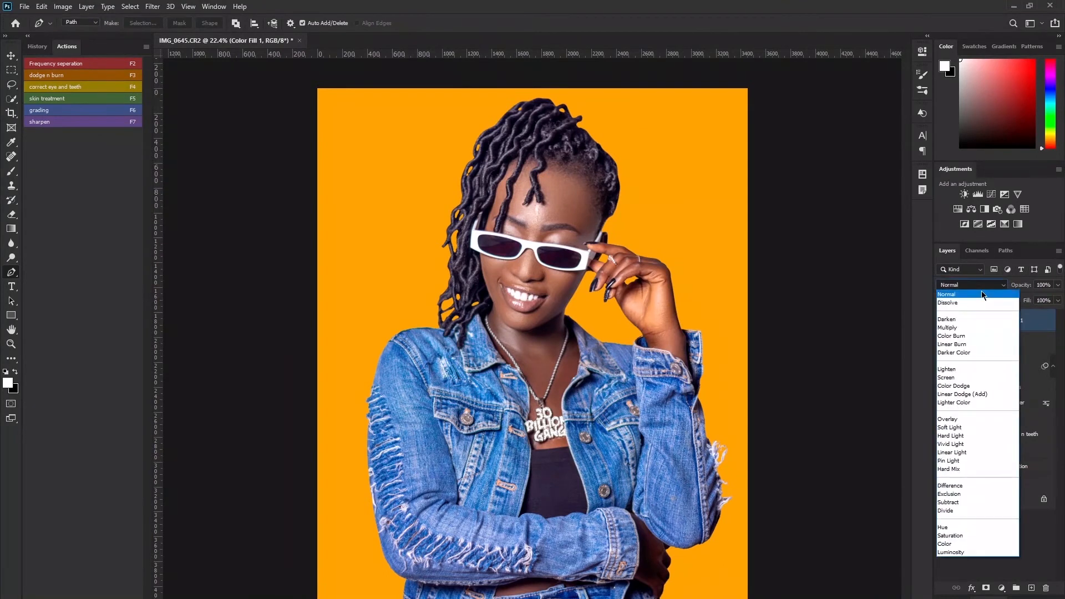
click(972, 328)
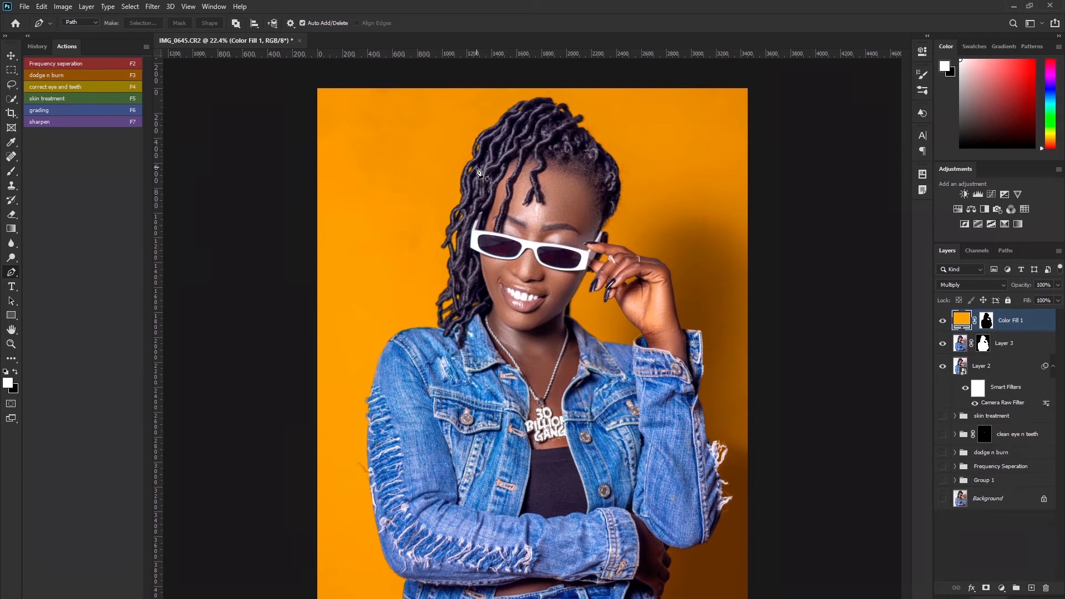
- Add a white-to-transparent gradient fill layer with Radial style and an angle of 60°
click(1002, 588)
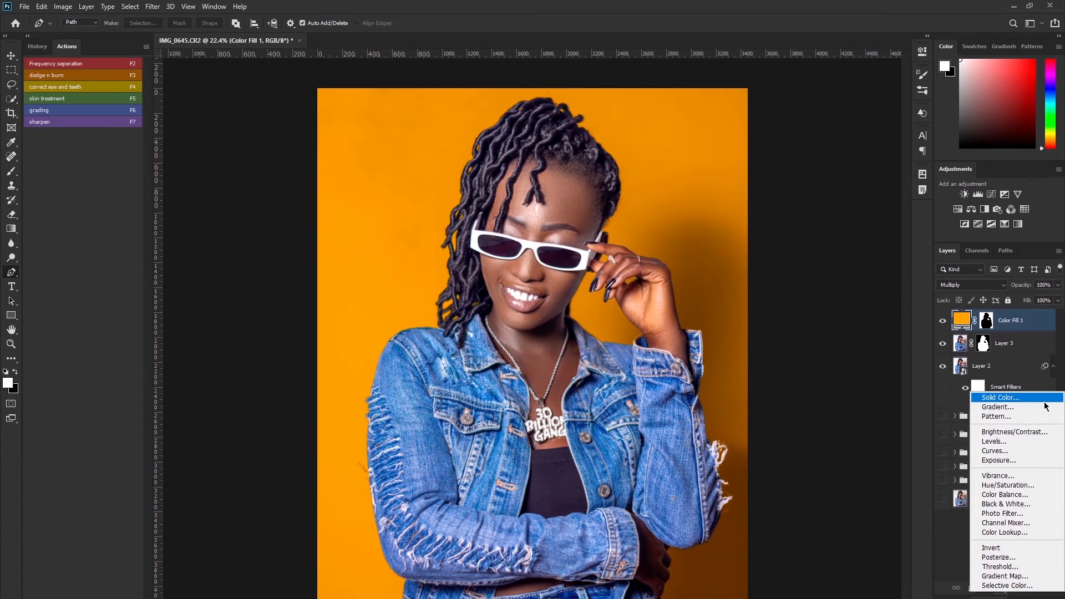
click(1028, 409)
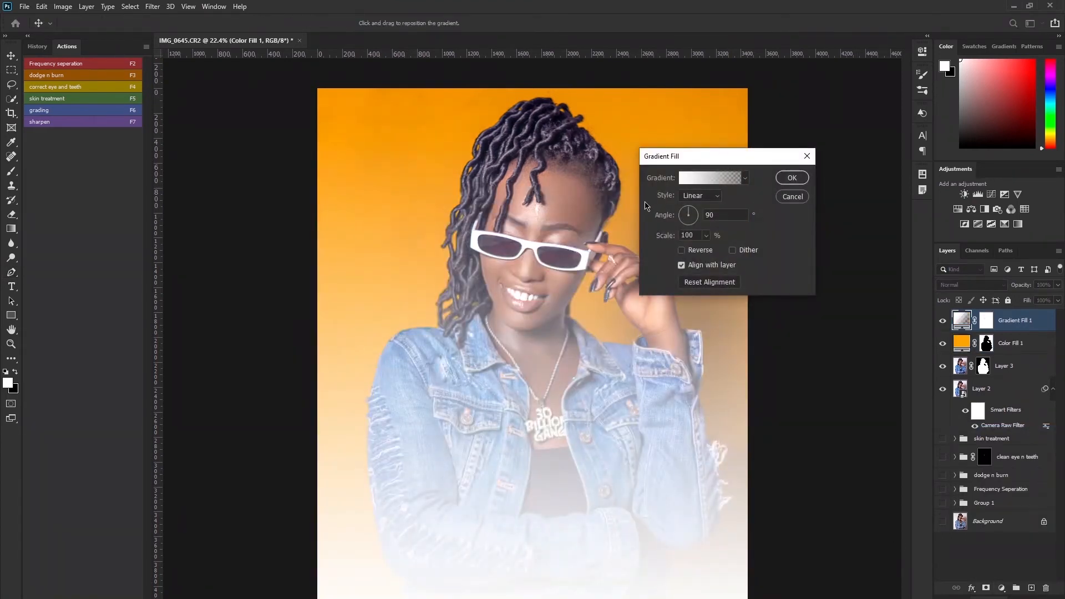
click(698, 196)
click(693, 215)
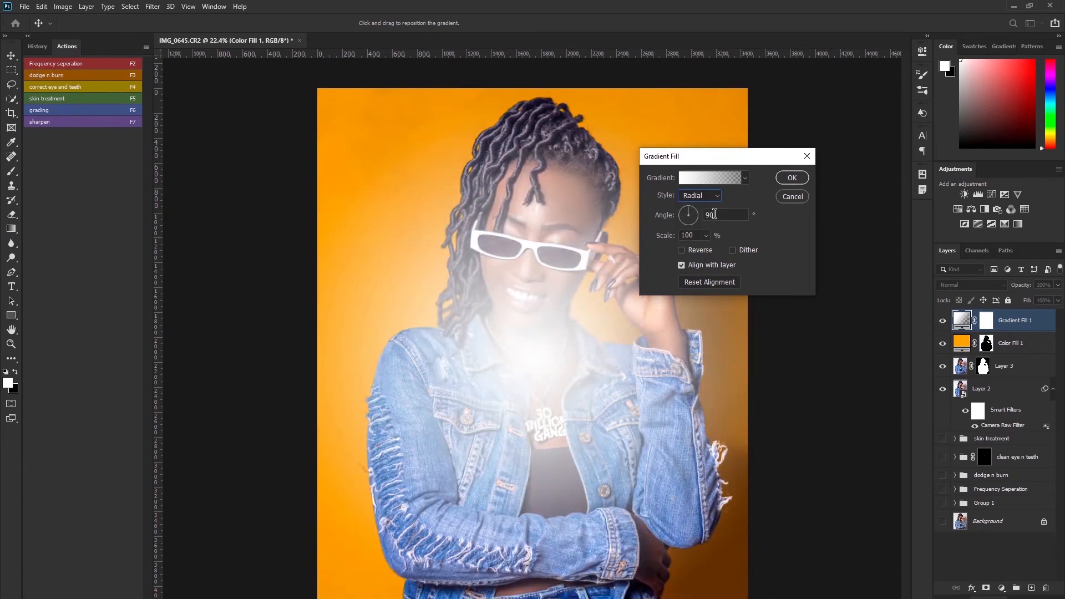
key(Tab)
text(60)
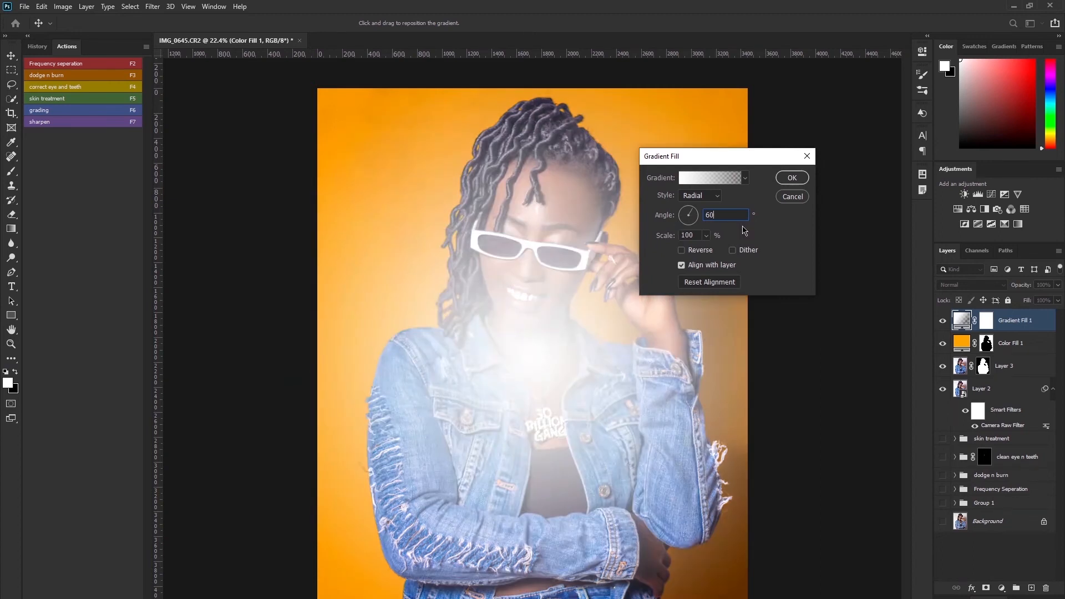
key(Return)
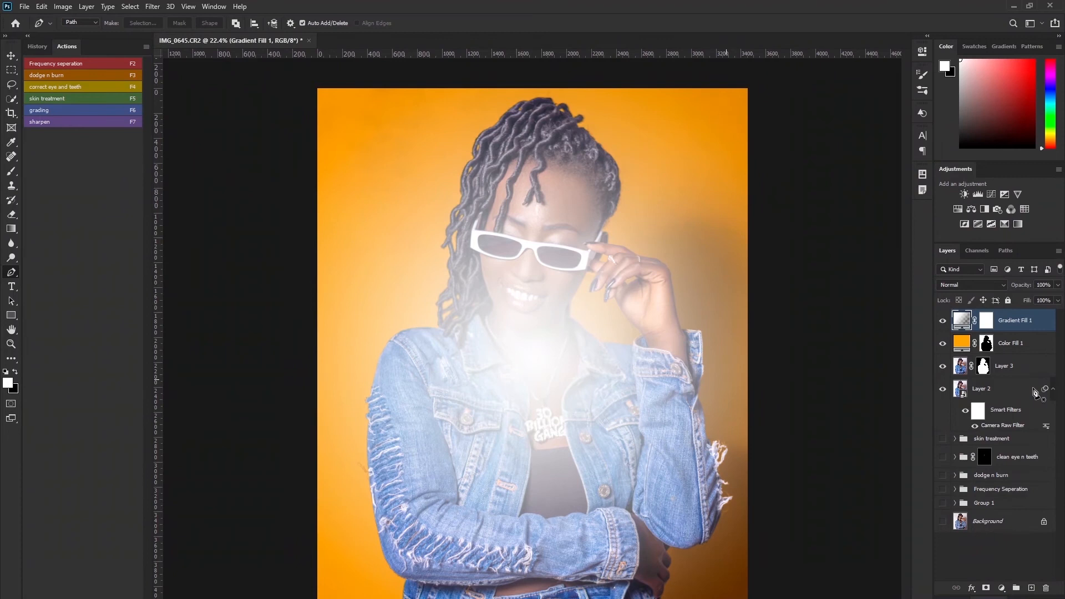
- Lower Gradient Fill 1's fill to 50% and place the layer below Layer 3, behind the woman
click(1026, 302)
text(50)
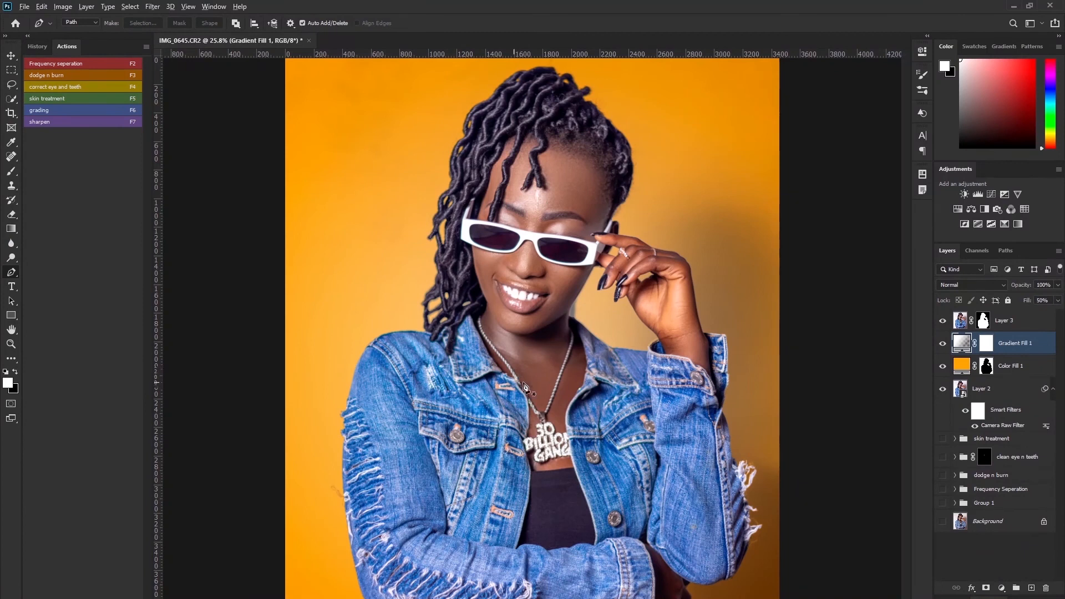
scroll(534, 377, down, 5)
scroll(560, 379, up, 4)
scroll(577, 379, down, 4)
scroll(584, 377, up, 2)
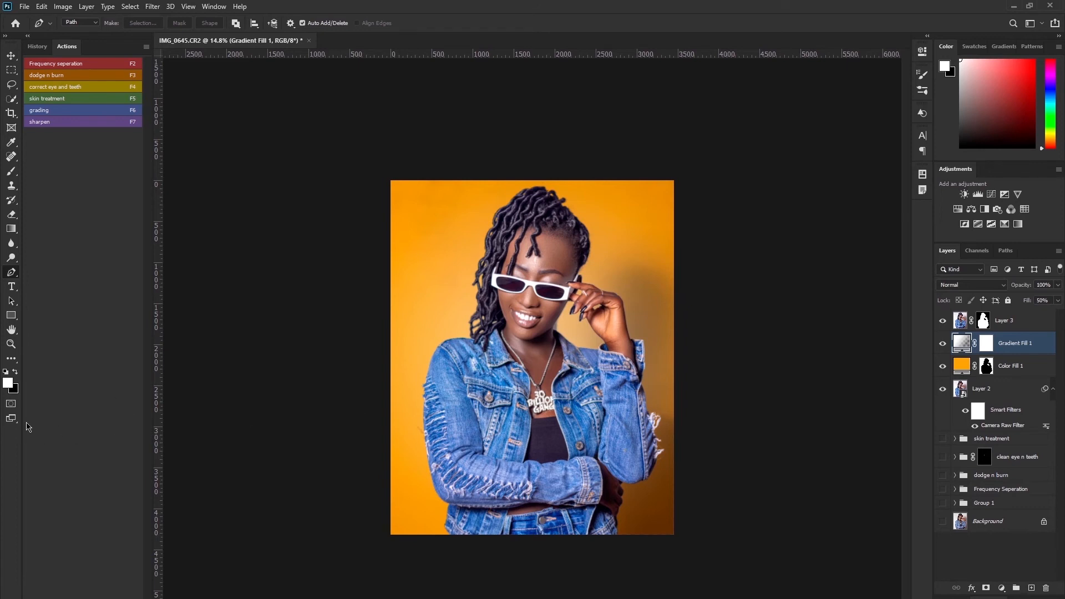
- Add a black-to-transparent gradient fill layer above Gradient Fill 1 with Radial style and an angle of 45°
key(x)
click(1001, 588)
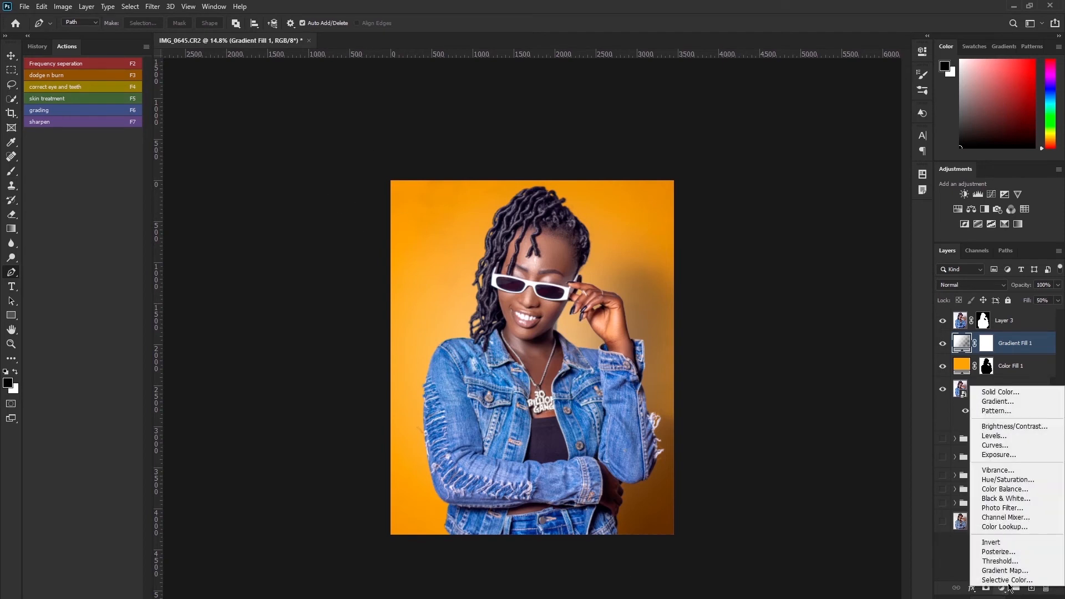
click(1019, 405)
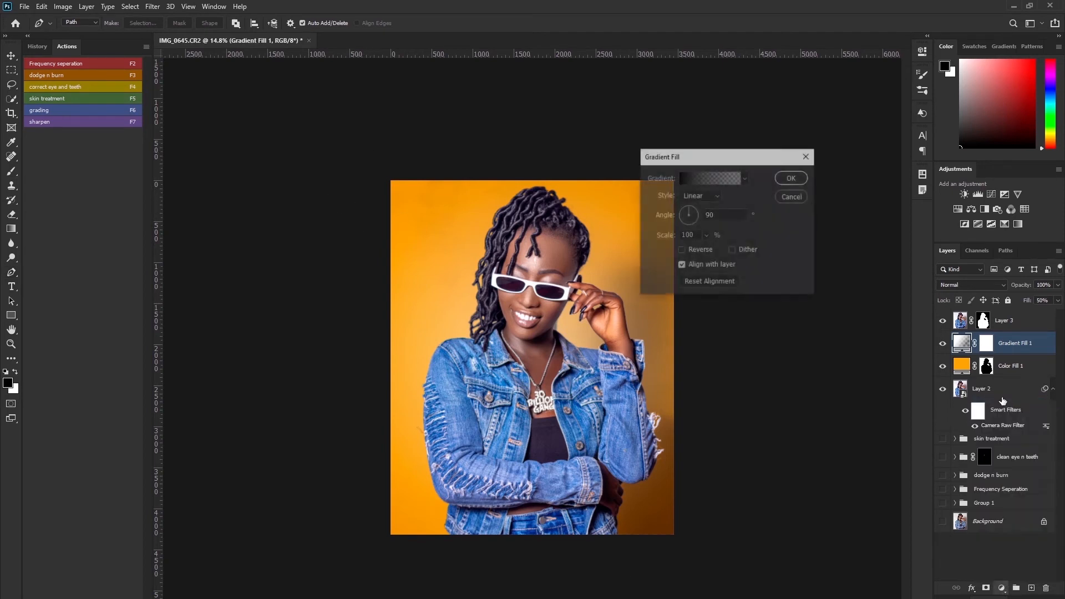
click(708, 197)
click(690, 215)
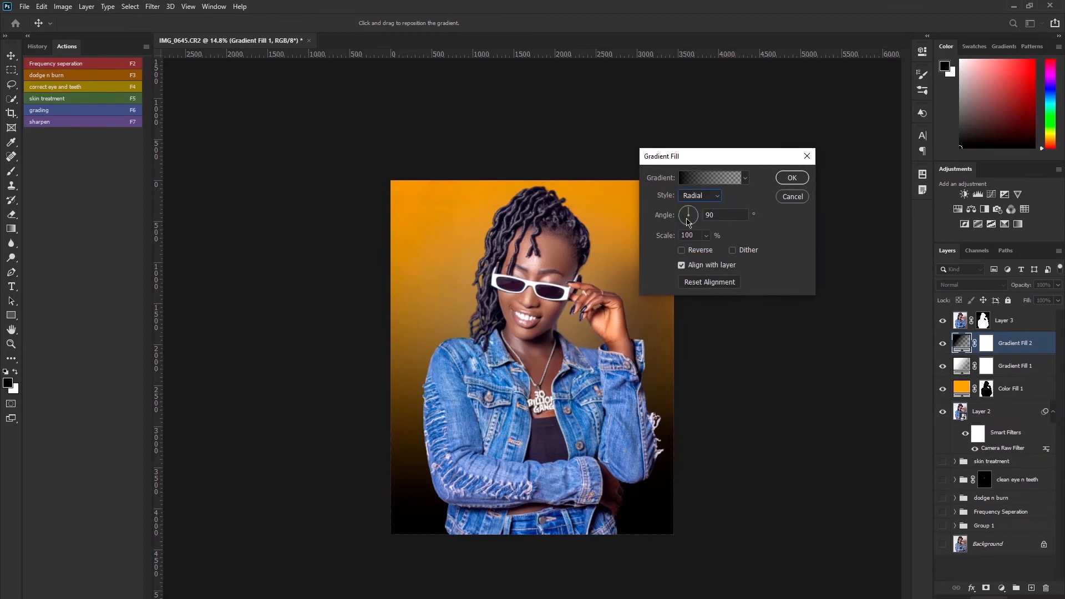
double_click(713, 212)
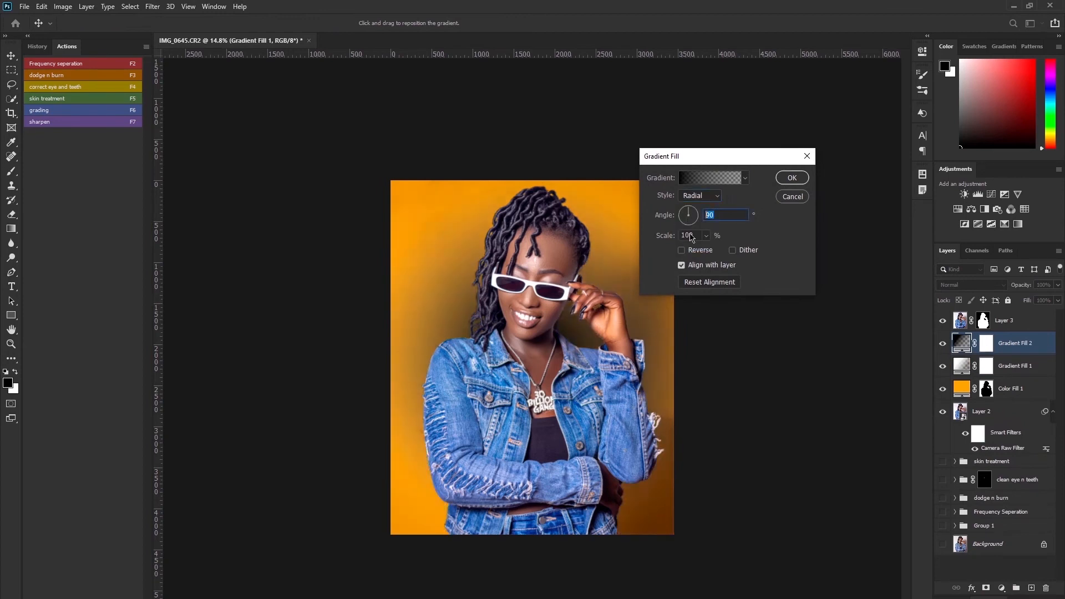
text(45)
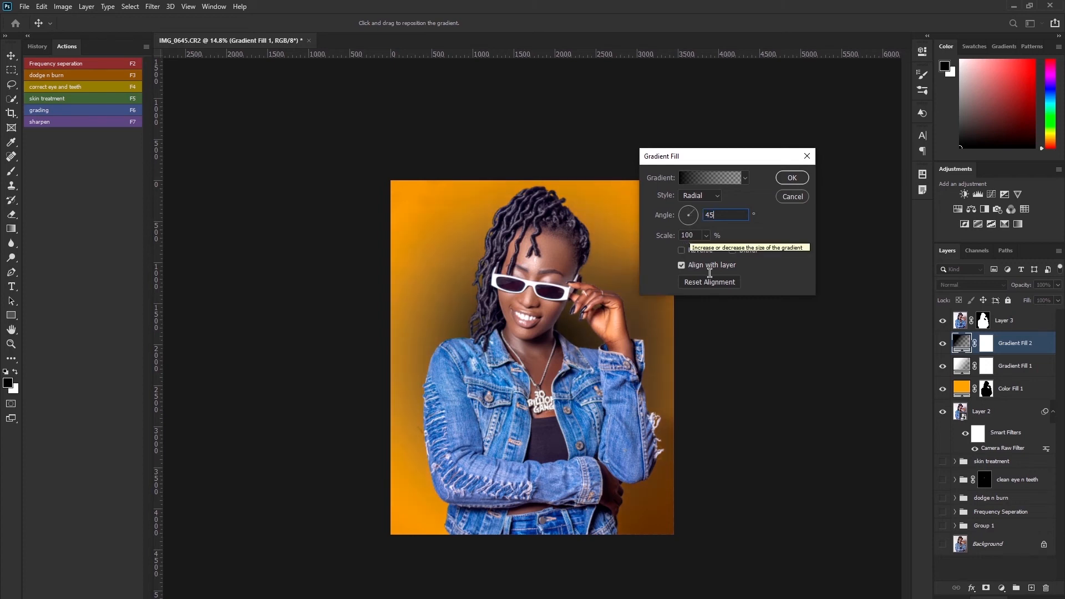
- Set the black gradient's scale to 200% and reverse it so the dark part surrounds the edges
drag(697, 236, 609, 248)
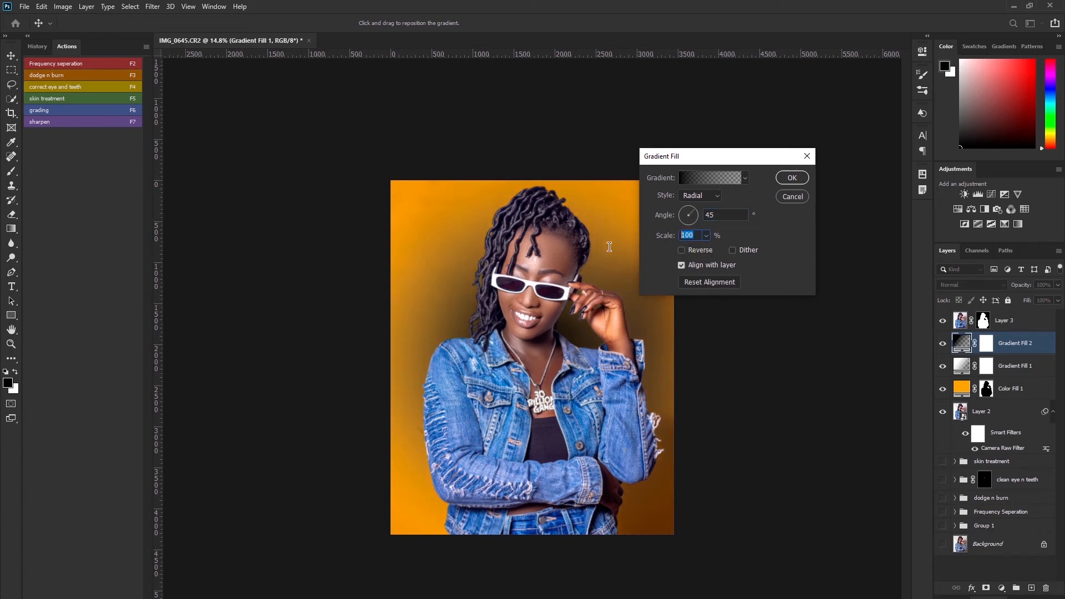
text(20)
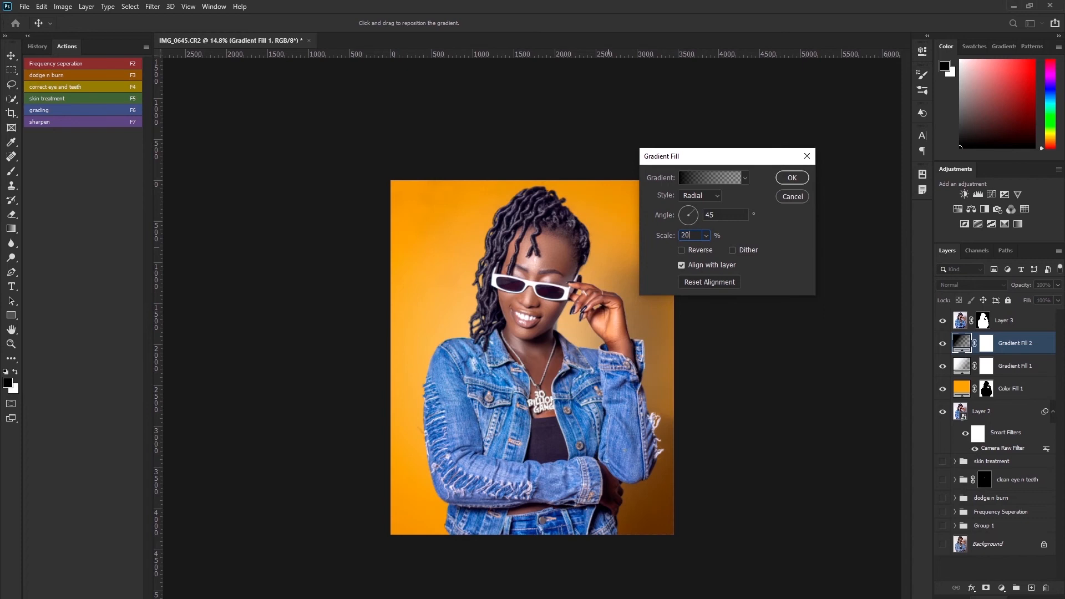
text(0)
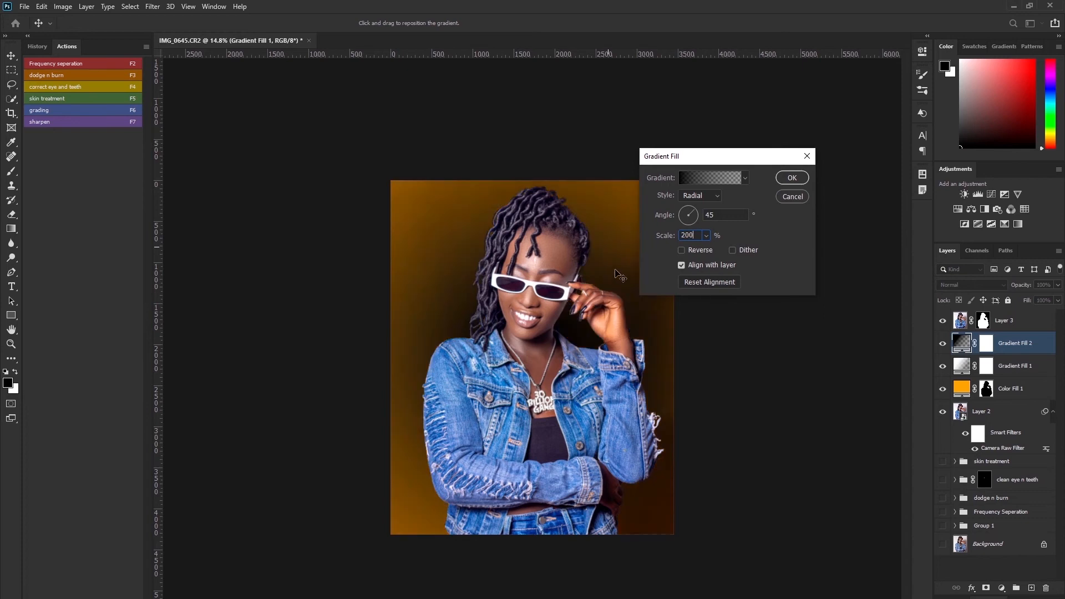
click(681, 251)
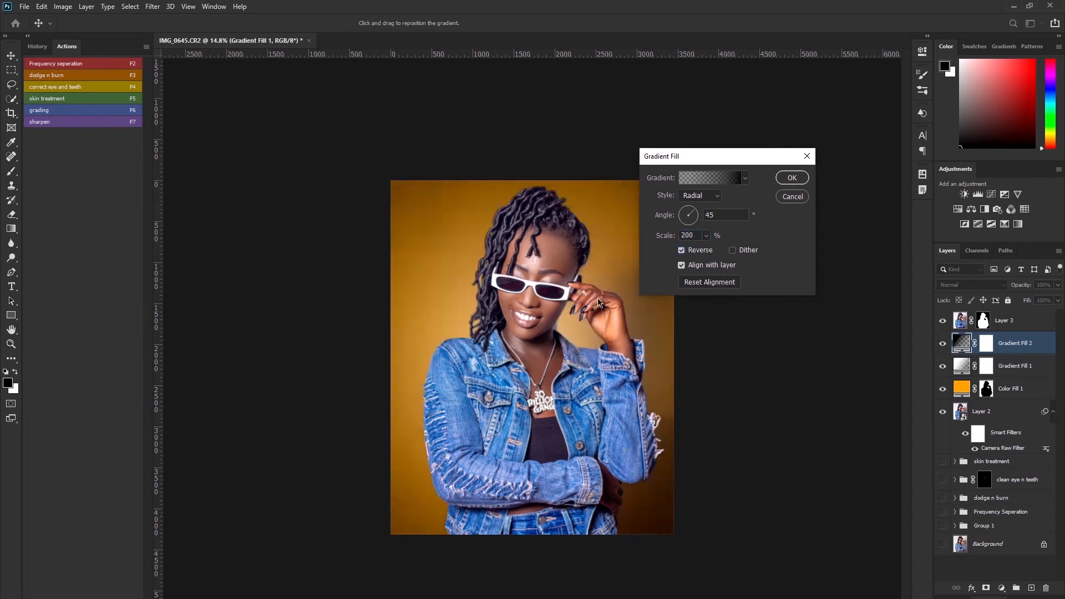
click(792, 178)
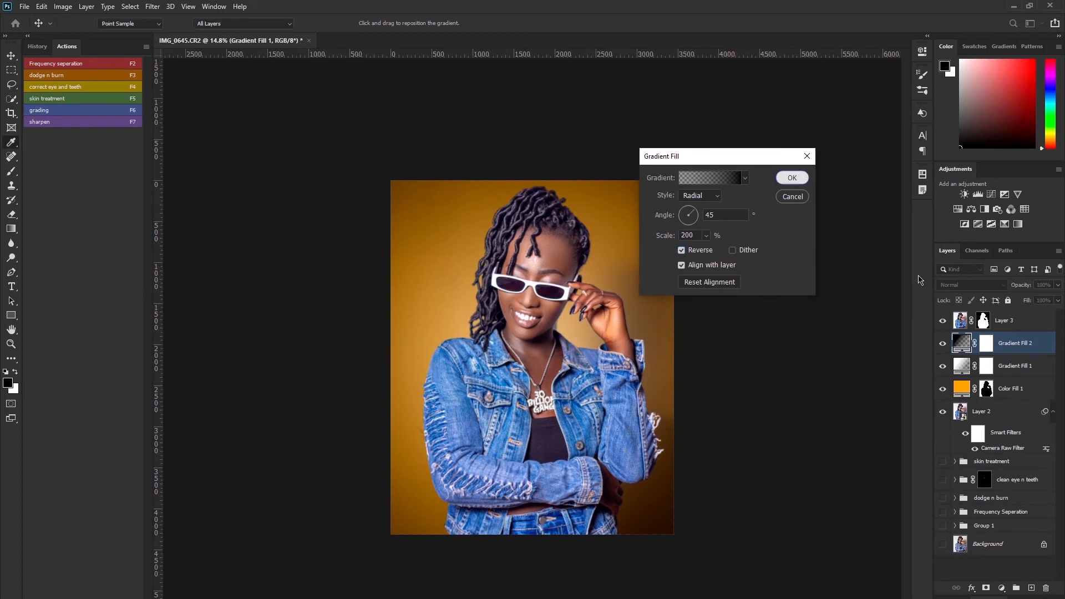
key(p)
- Set Gradient Fill 2's fill to 40%
click(1028, 302)
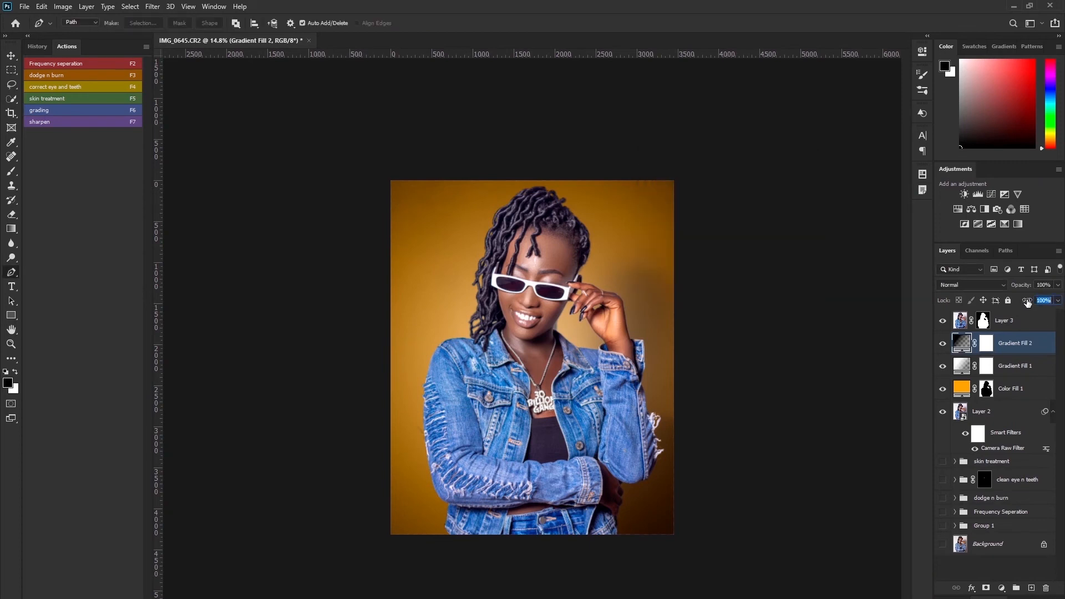
text(3)
text(4)
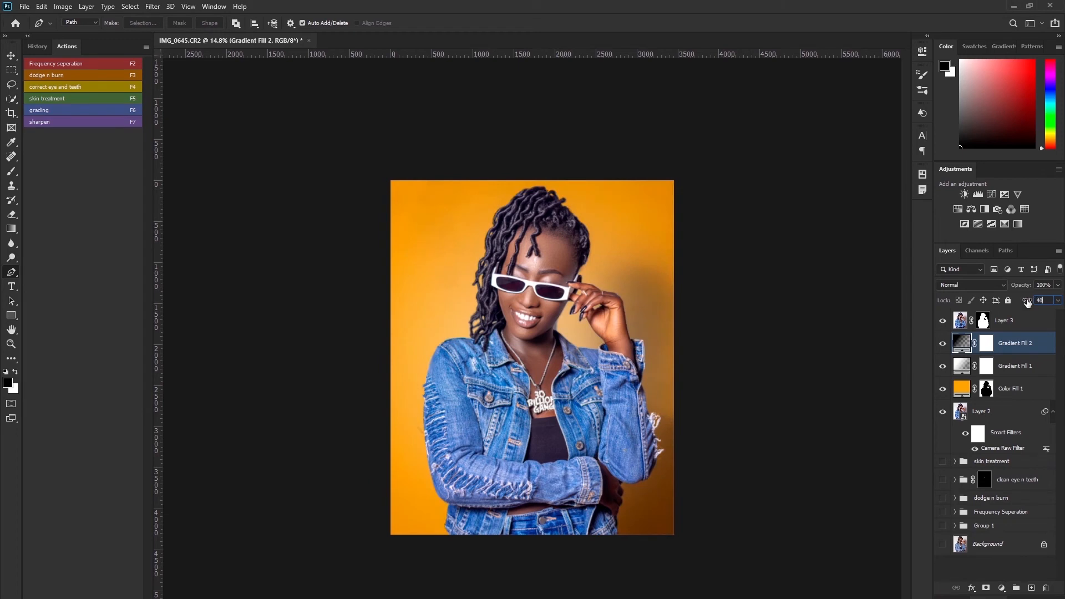
text(0)
key(Return)
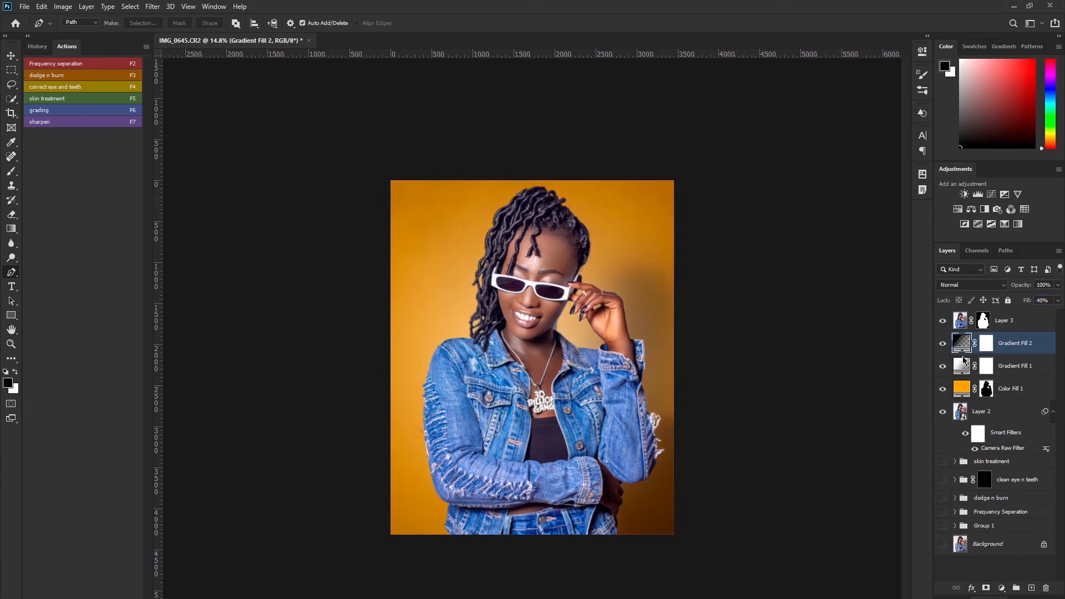
- Set the blend mode of the white radial layer, Gradient Fill 1, to Screen
click(974, 286)
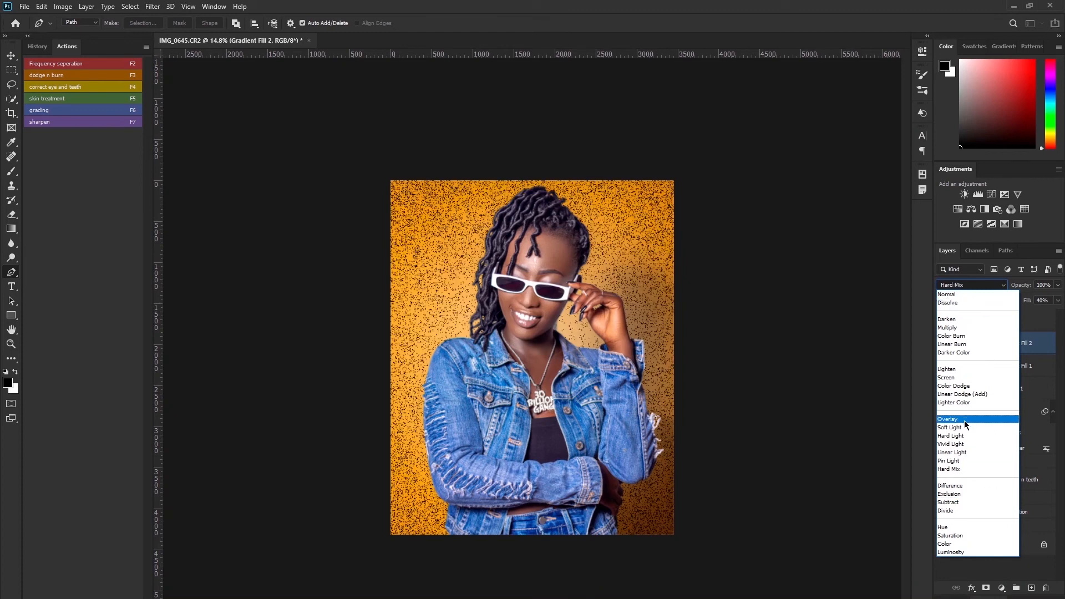
key(Escape)
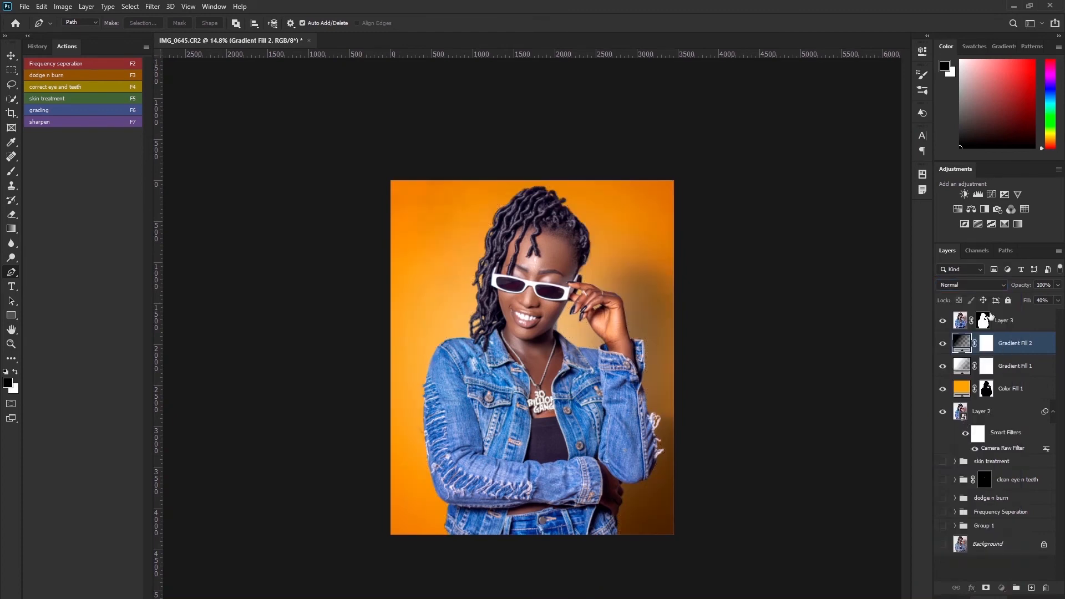
key(alt+bracketleft)
click(983, 286)
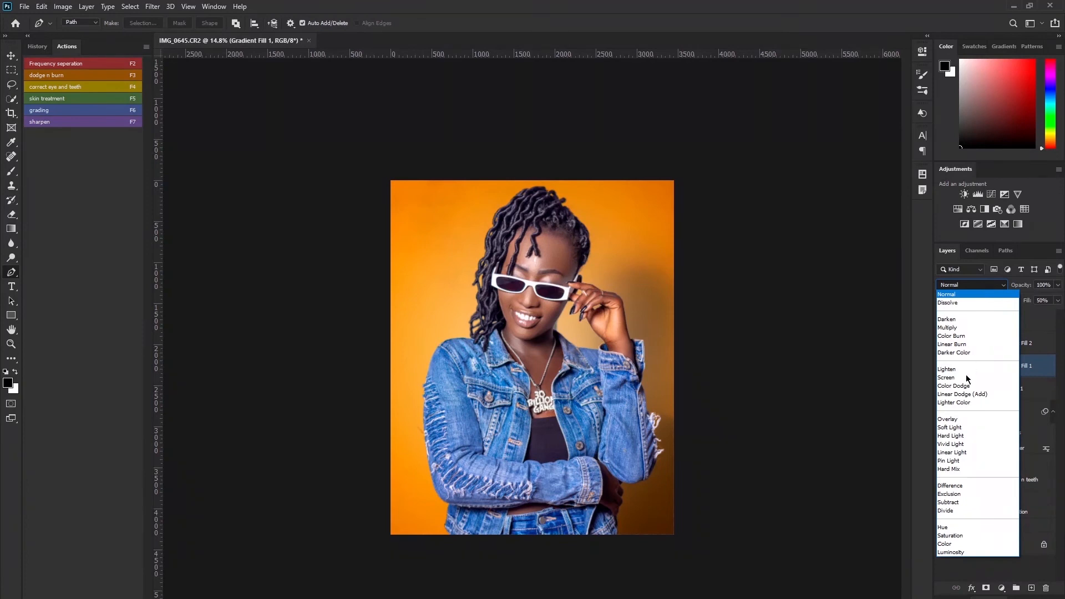
click(961, 422)
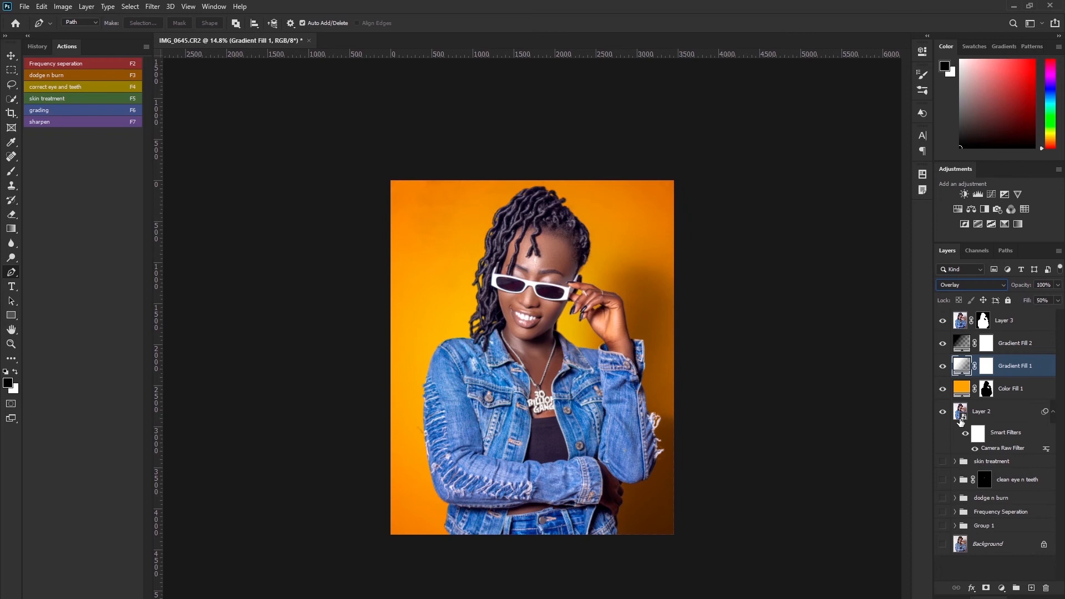
click(972, 287)
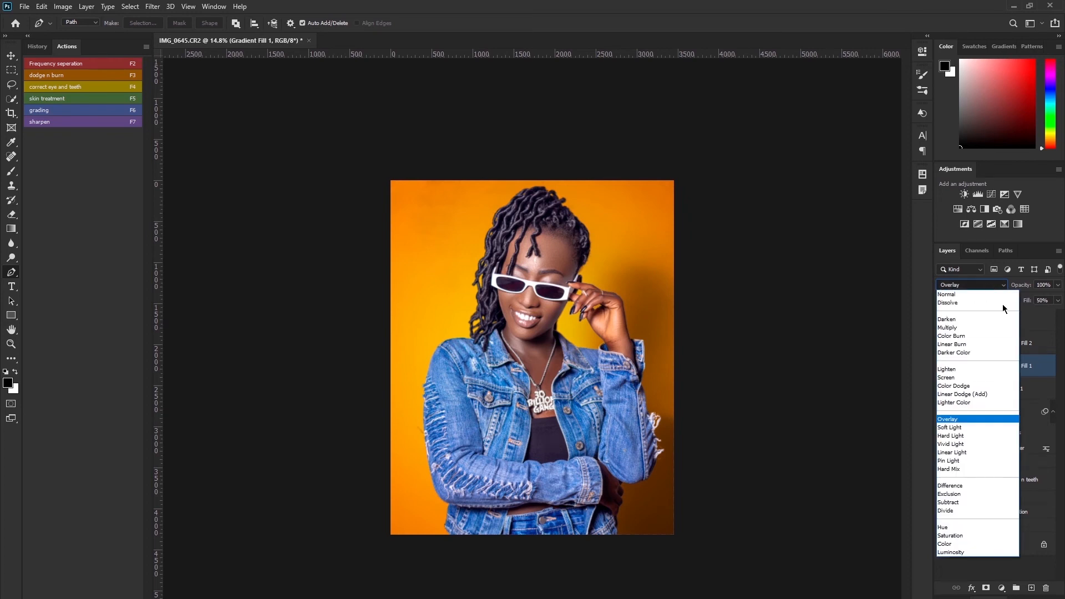
click(961, 376)
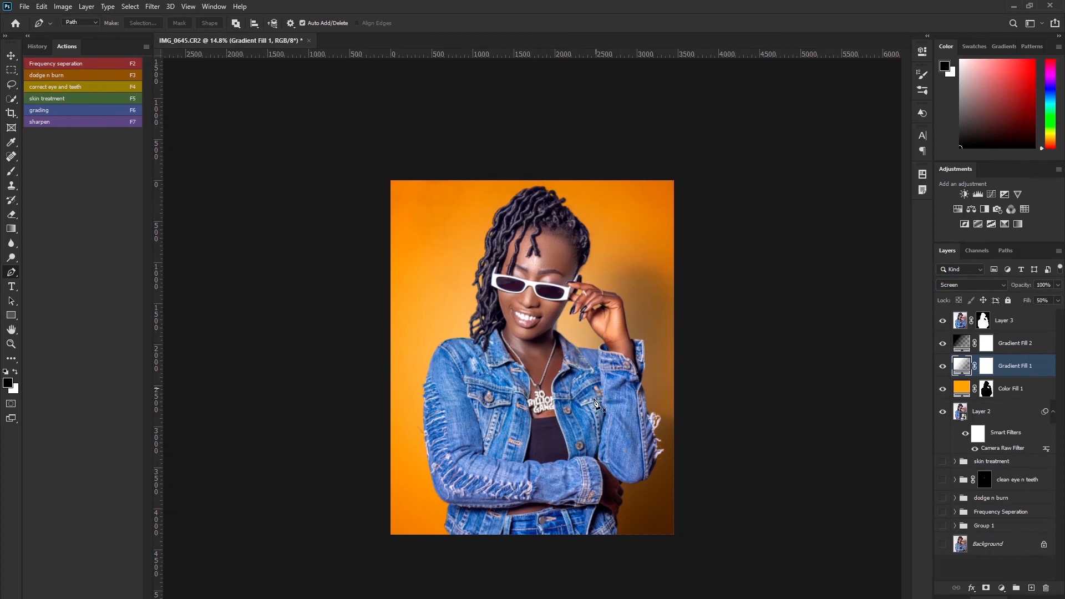
- Examine the blended orange backdrop and the edges around the woman, both close up and across the whole portrait
scroll(595, 400, down, 2)
scroll(594, 400, up, 3)
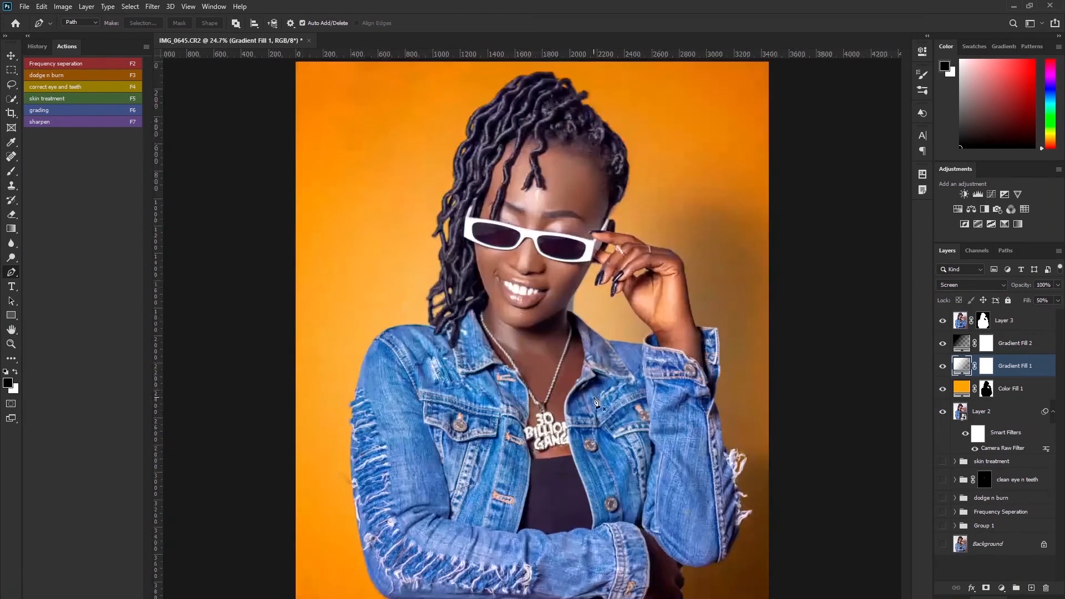
scroll(572, 365, down, 1)
scroll(568, 364, down, 1)
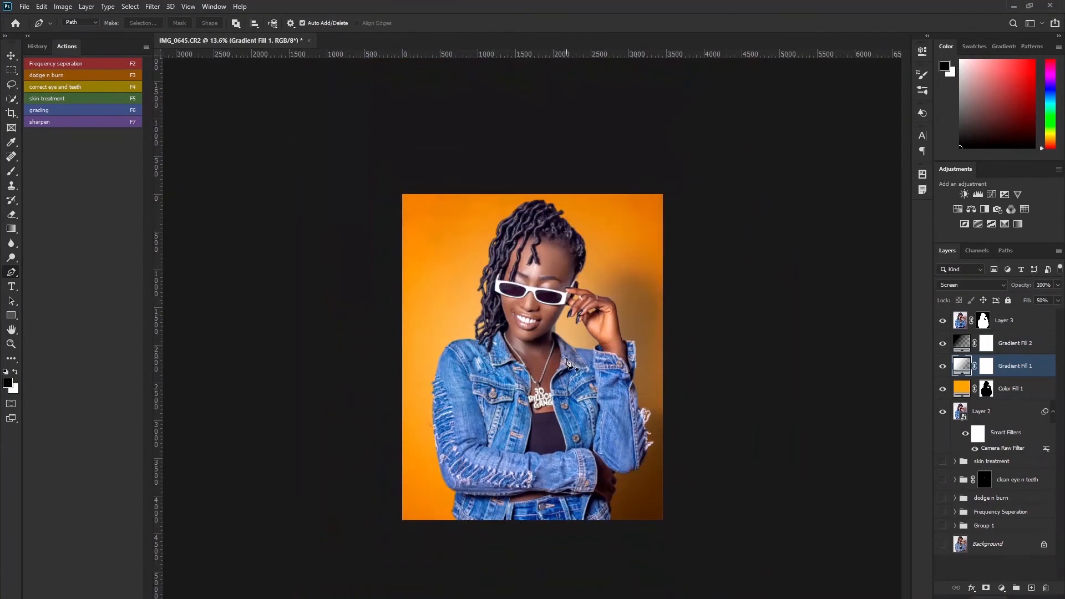
scroll(567, 362, up, 1)
scroll(571, 365, down, 1)
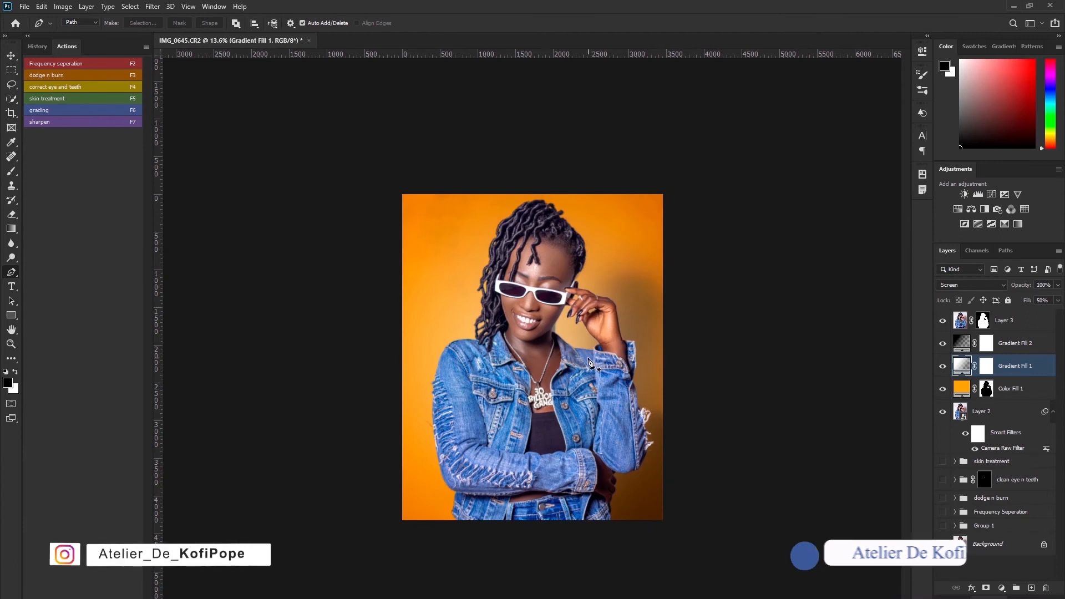
drag(570, 236, 601, 276)
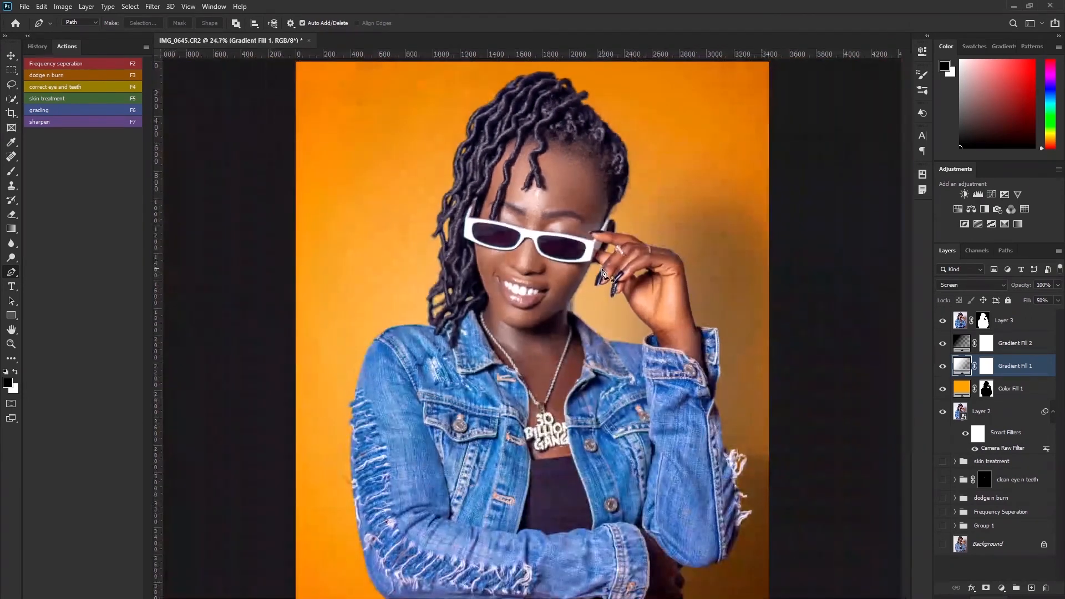
scroll(587, 272, down, 7)
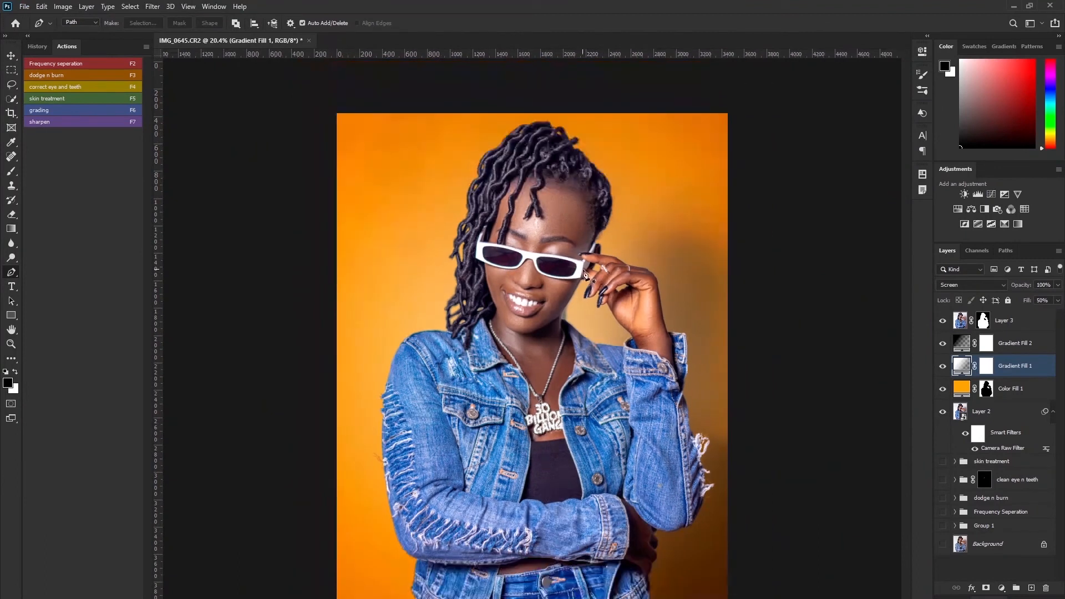
scroll(588, 277, up, 1)
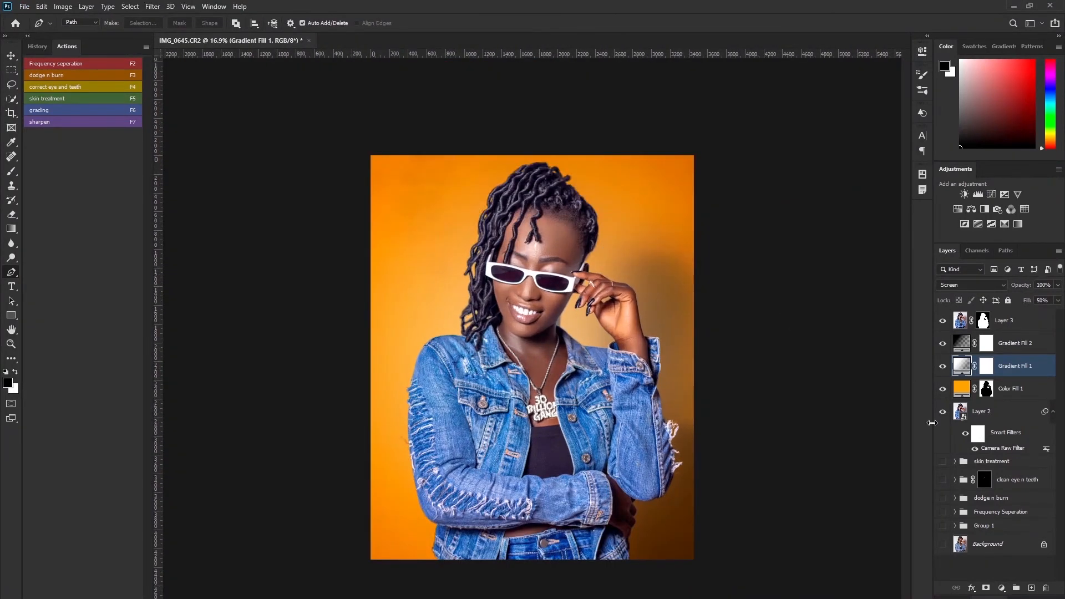
- Try a purple backdrop by changing Color Fill 1's colour to #6f18f2, and discard the change
key(shift+alt+m)
double_click(962, 393)
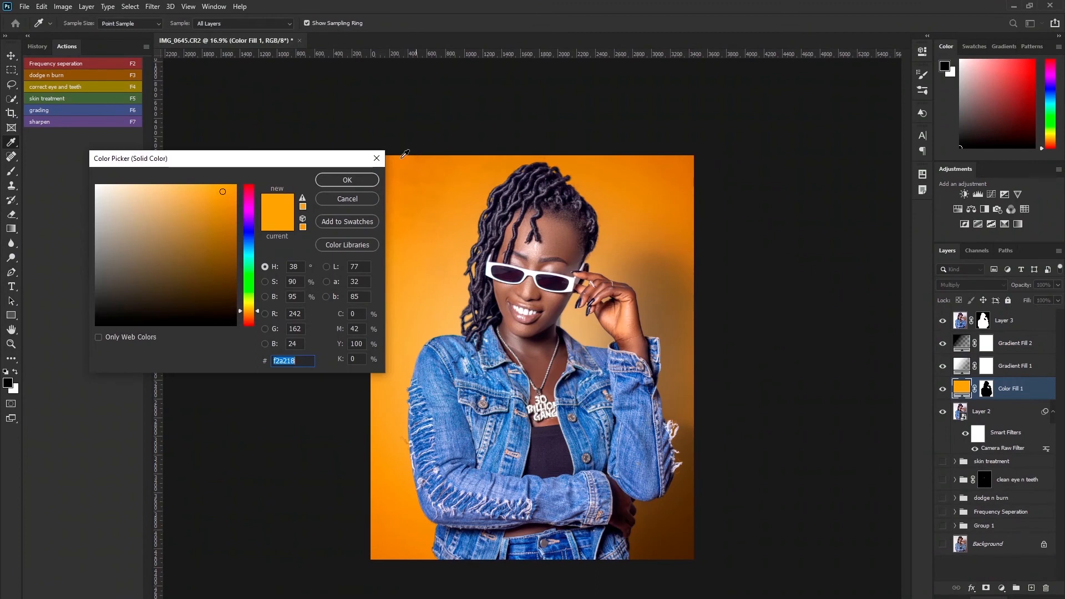
click(377, 158)
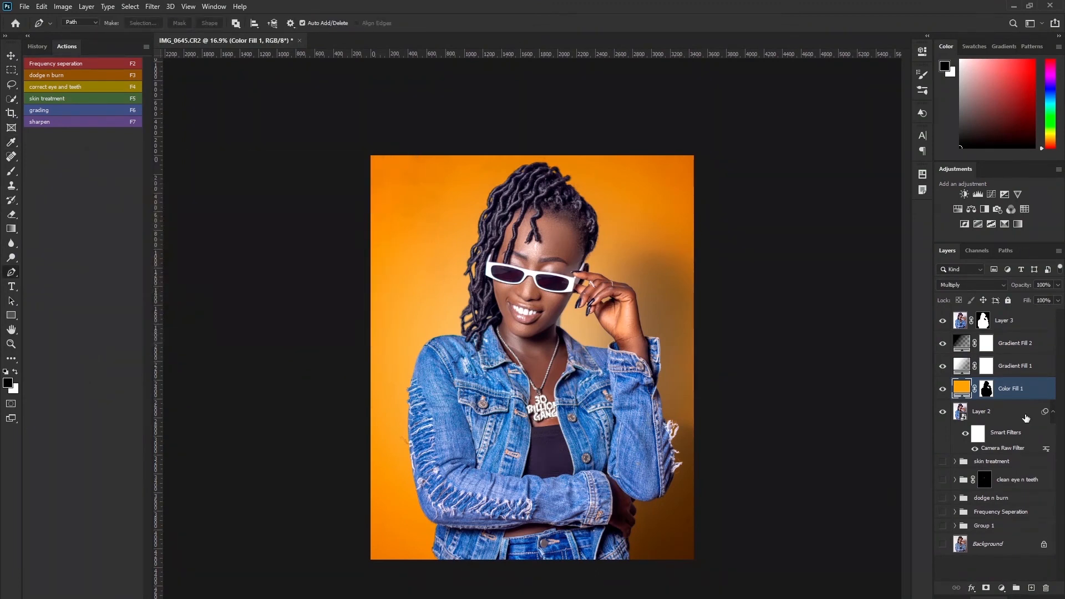
double_click(962, 392)
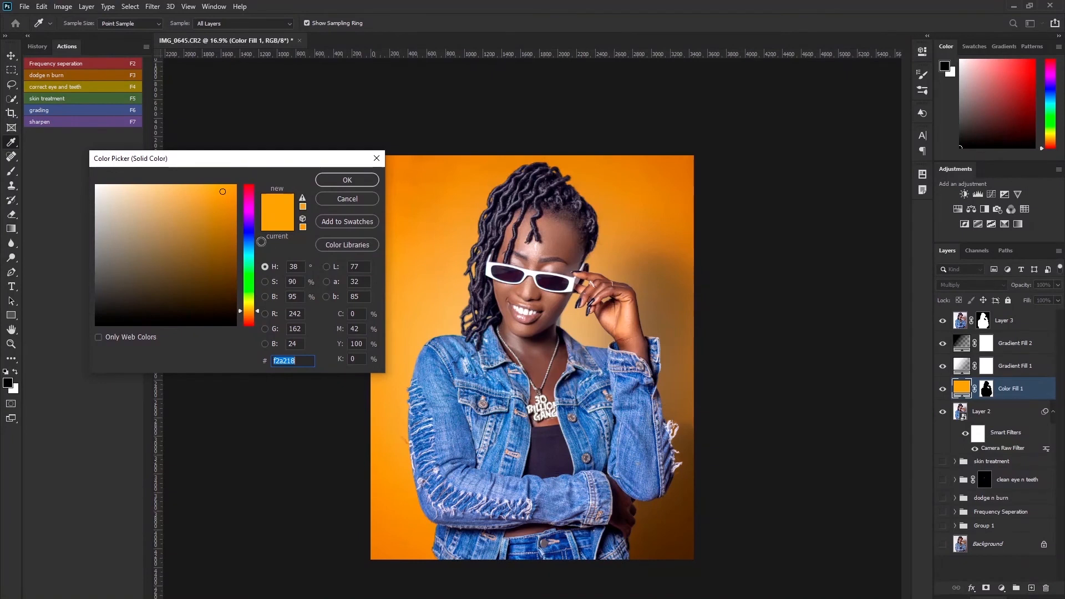
drag(252, 229, 249, 306)
drag(251, 233, 249, 207)
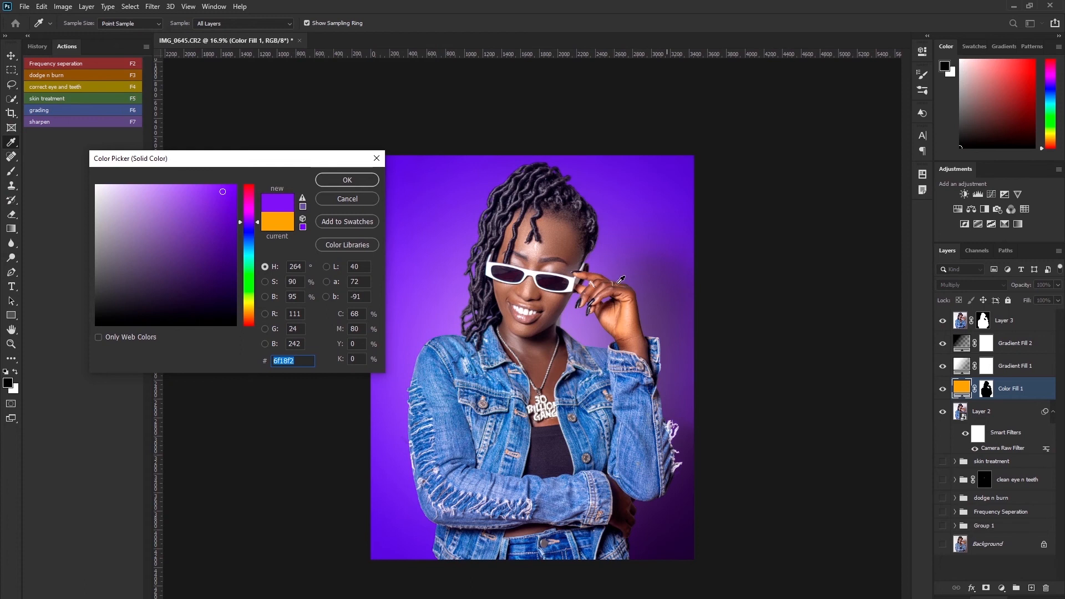
key(Escape)
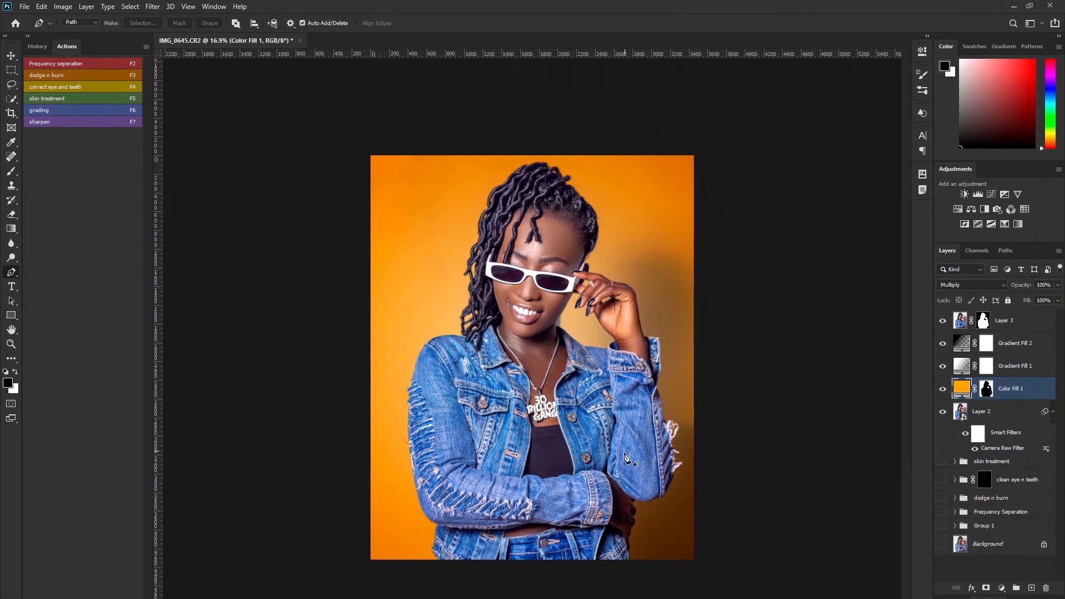
- Add a Photo Filter adjustment layer above Layer 3, at the top of the layer stack
key(alt+period)
scroll(555, 396, down, 1)
scroll(562, 395, up, 2)
scroll(563, 399, down, 2)
scroll(569, 421, up, 1)
scroll(573, 434, down, 2)
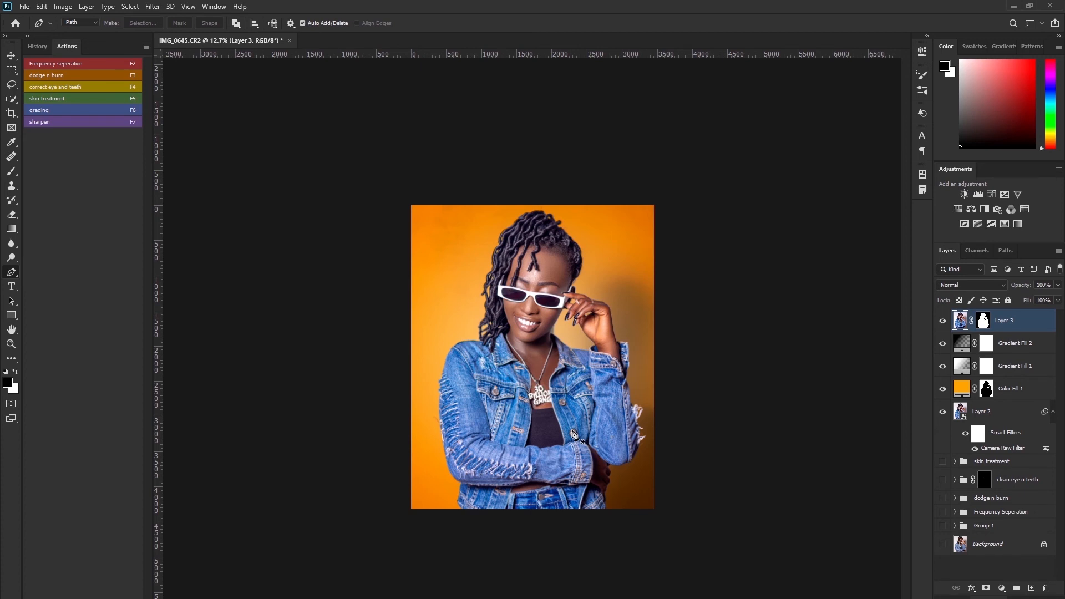
click(1001, 589)
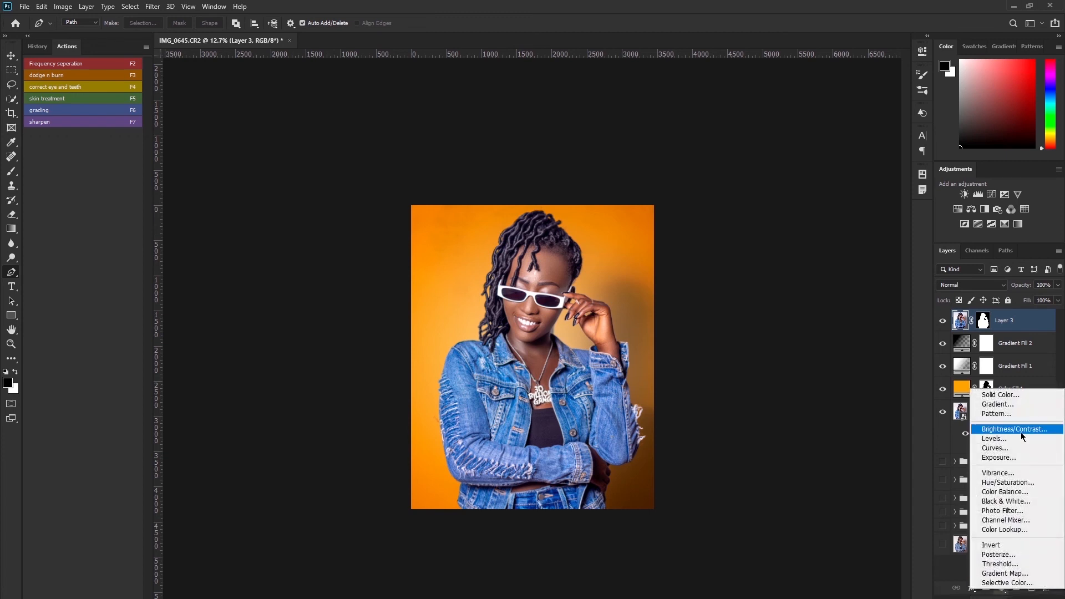
click(1004, 511)
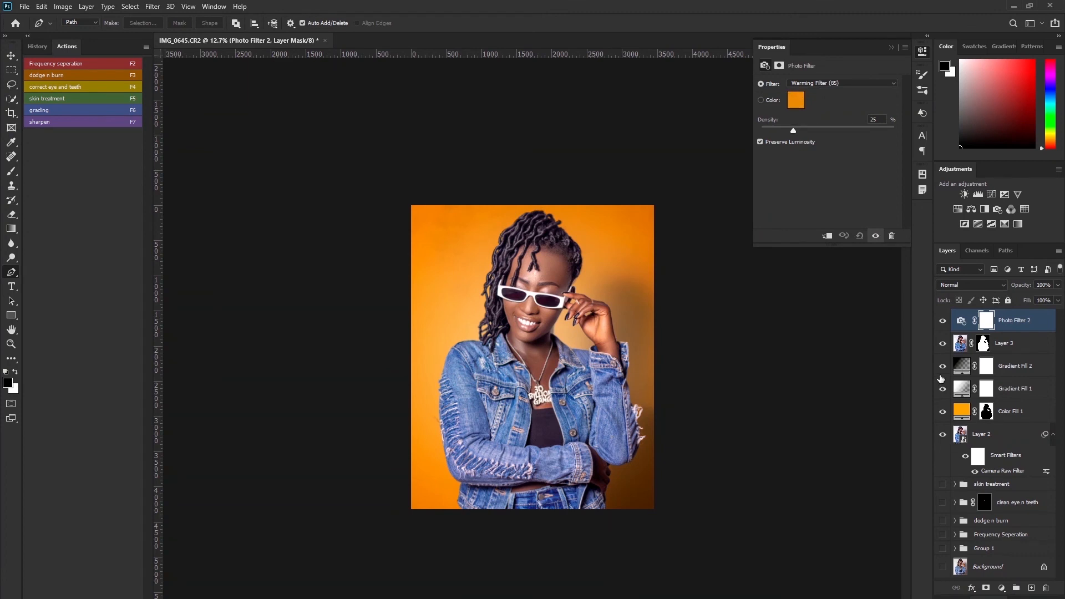
- Compare the image with and without the photo filter, and set it to Cooling Filter (82) with a density of 10%
click(943, 322)
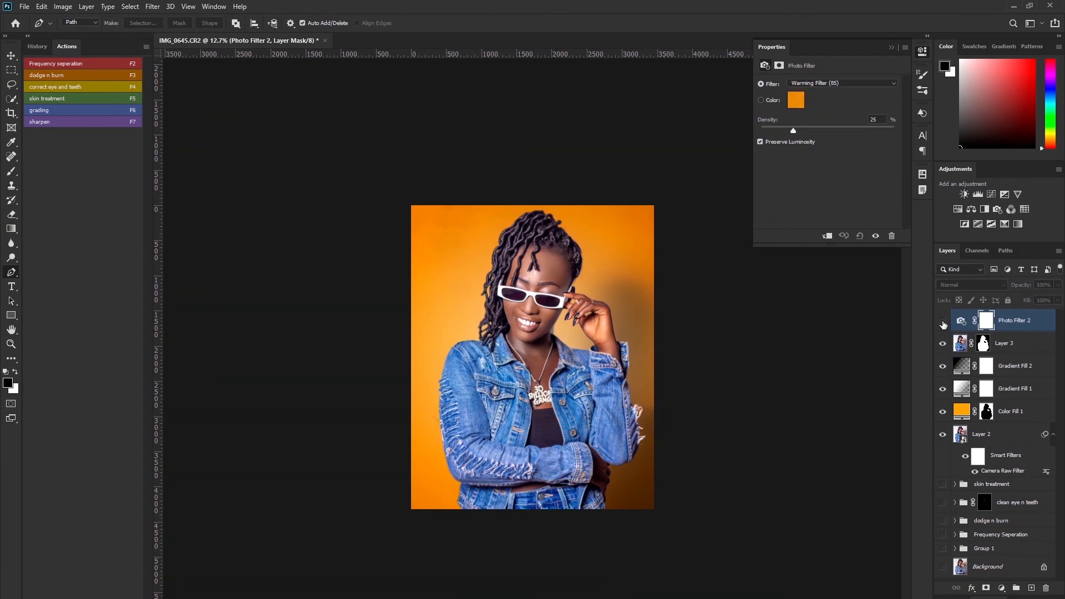
click(943, 322)
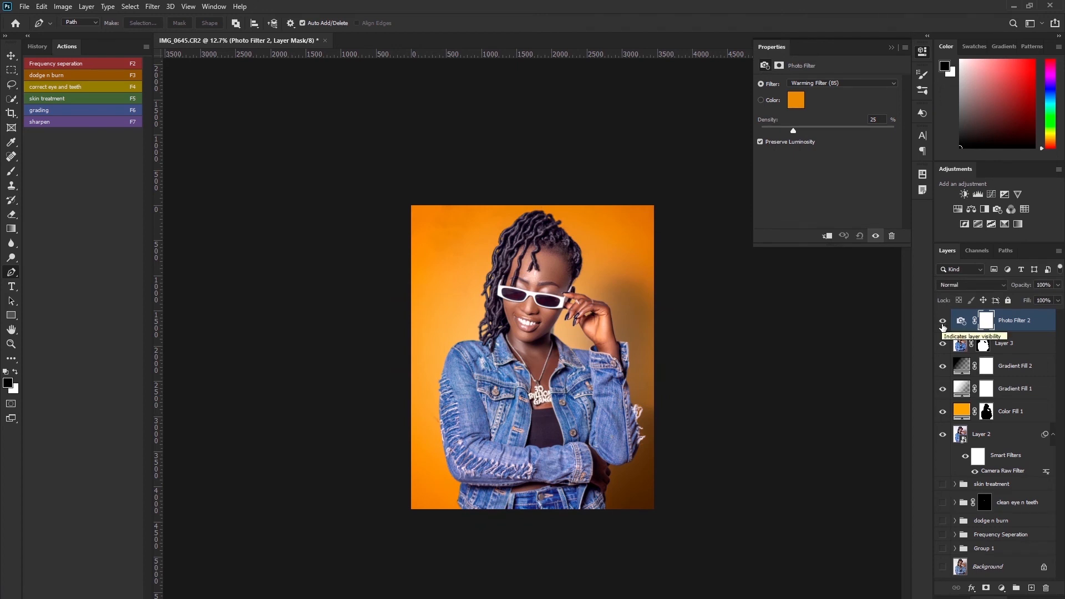
click(841, 85)
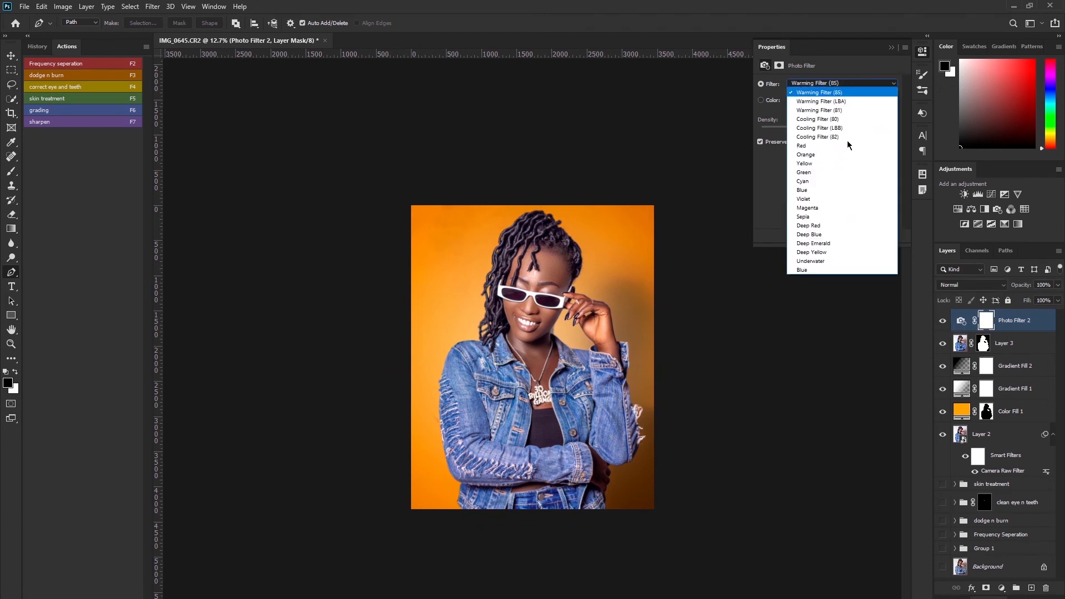
click(835, 136)
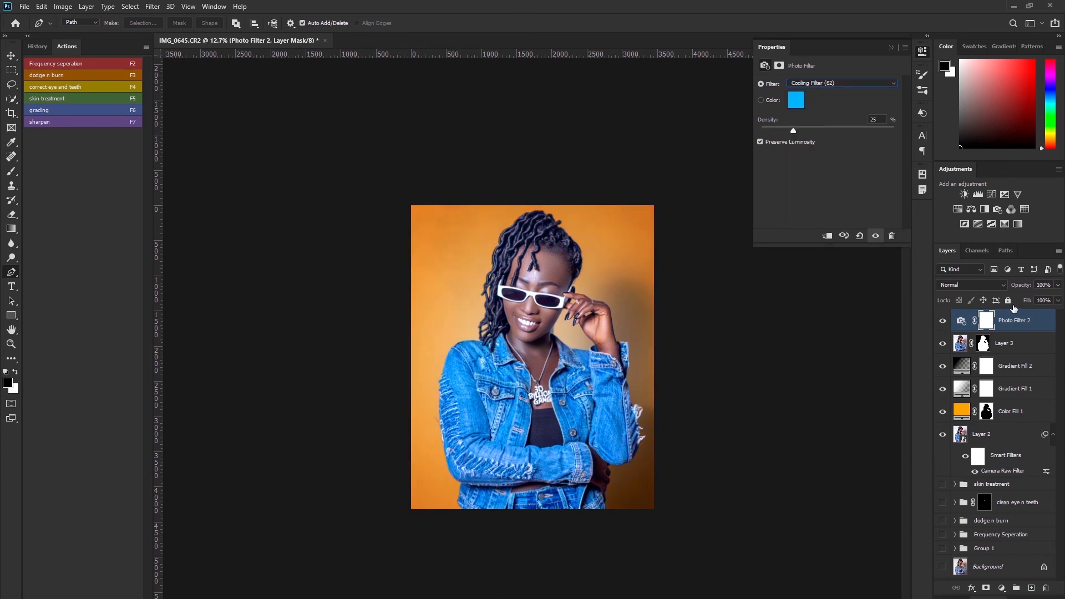
click(880, 118)
text(10)
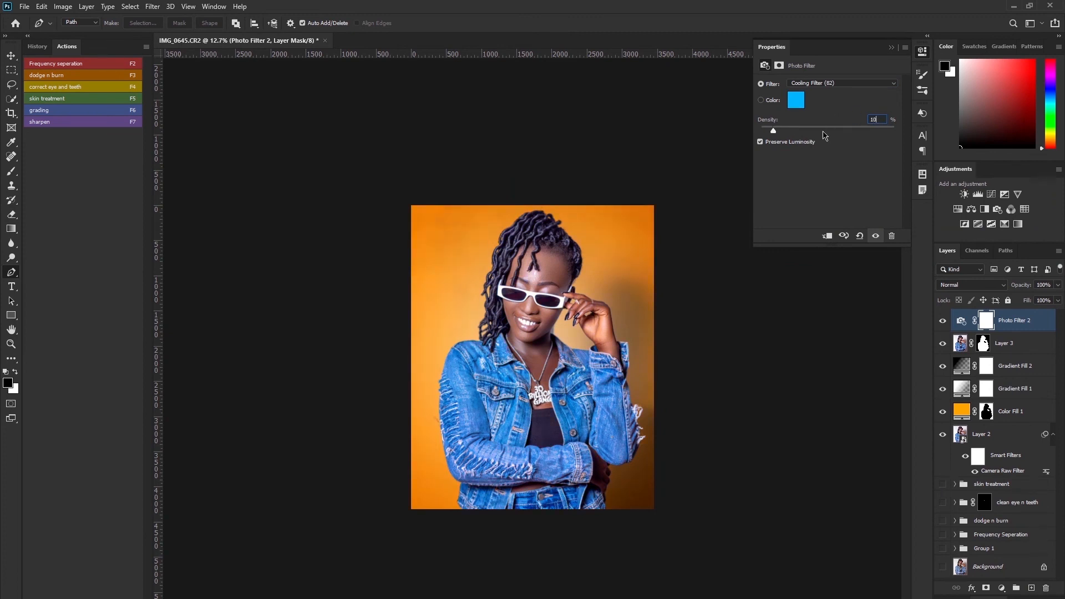
click(891, 47)
- Inspect the graded portrait and compare it with Layer 2 alone by toggling the visibility of all other layers
scroll(573, 328, up, 3)
scroll(572, 327, up, 2)
scroll(491, 439, down, 5)
scroll(491, 440, down, 2)
scroll(496, 371, down, 2)
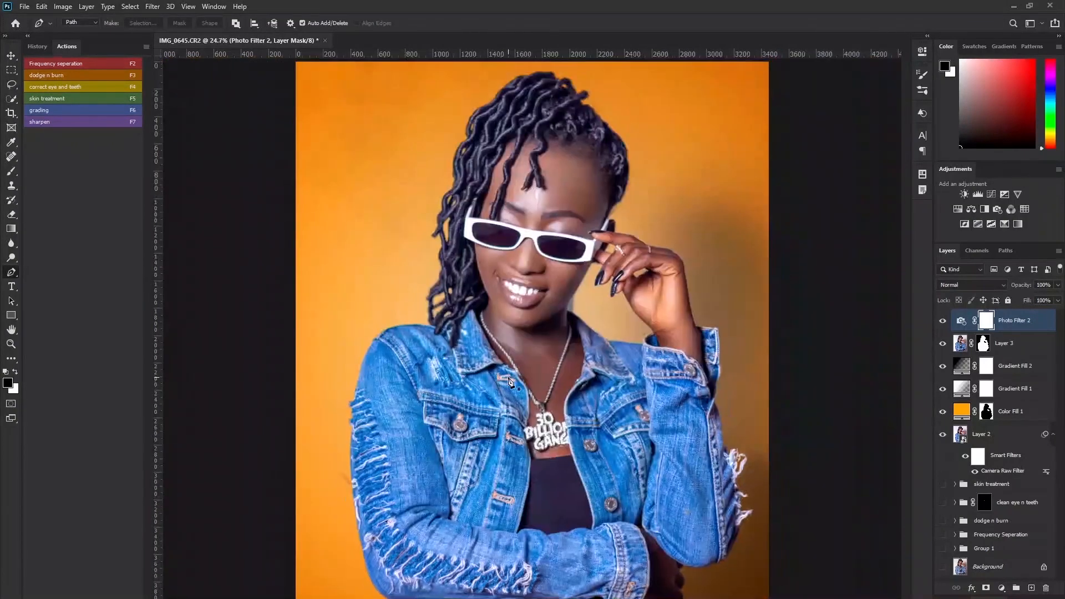
scroll(513, 313, down, 2)
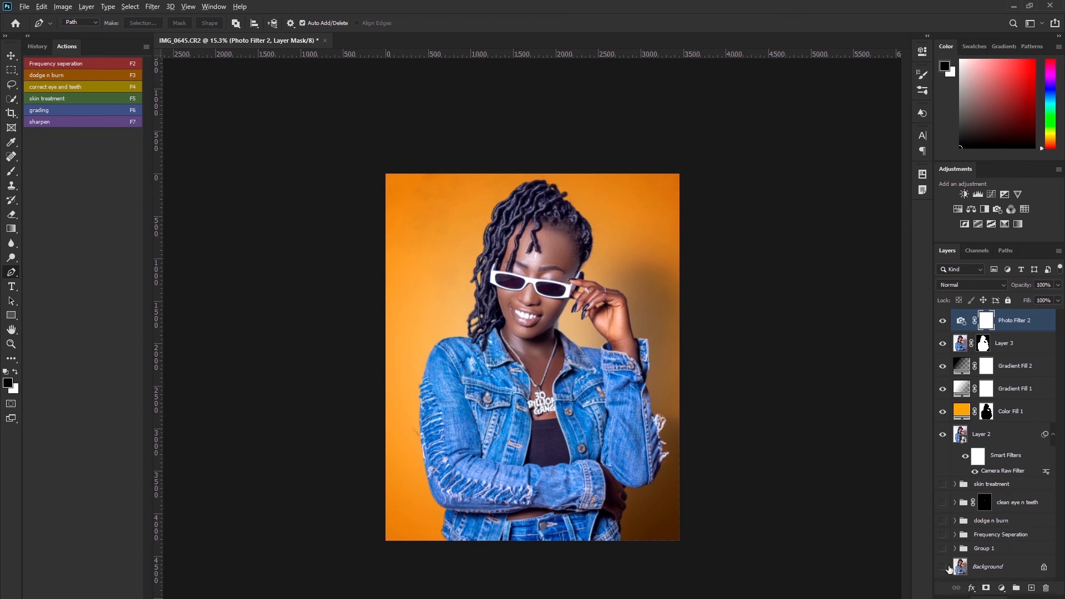
alt+click(942, 437)
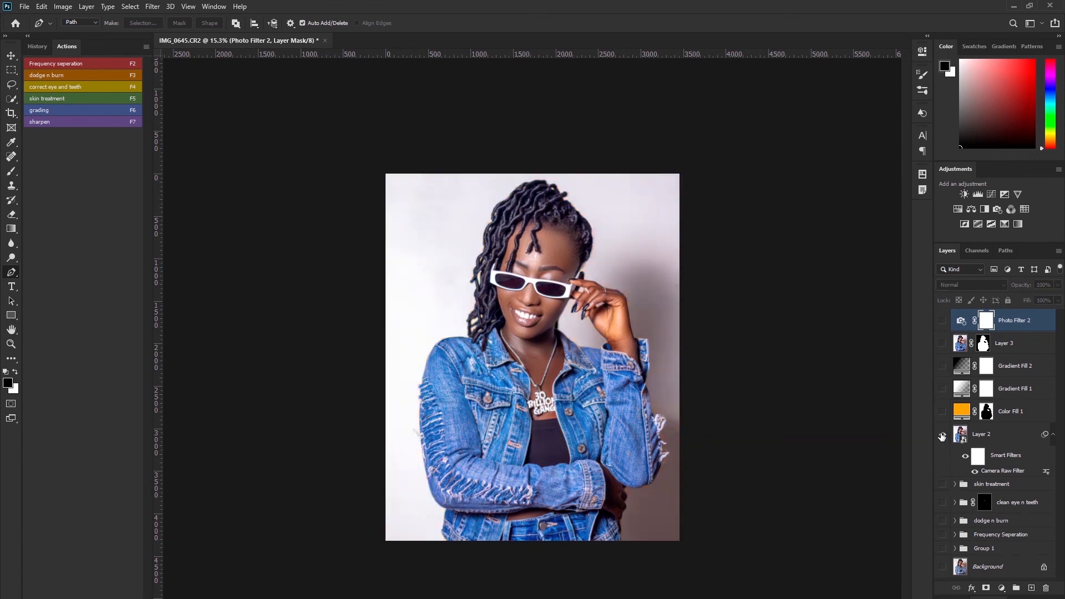
alt+click(942, 436)
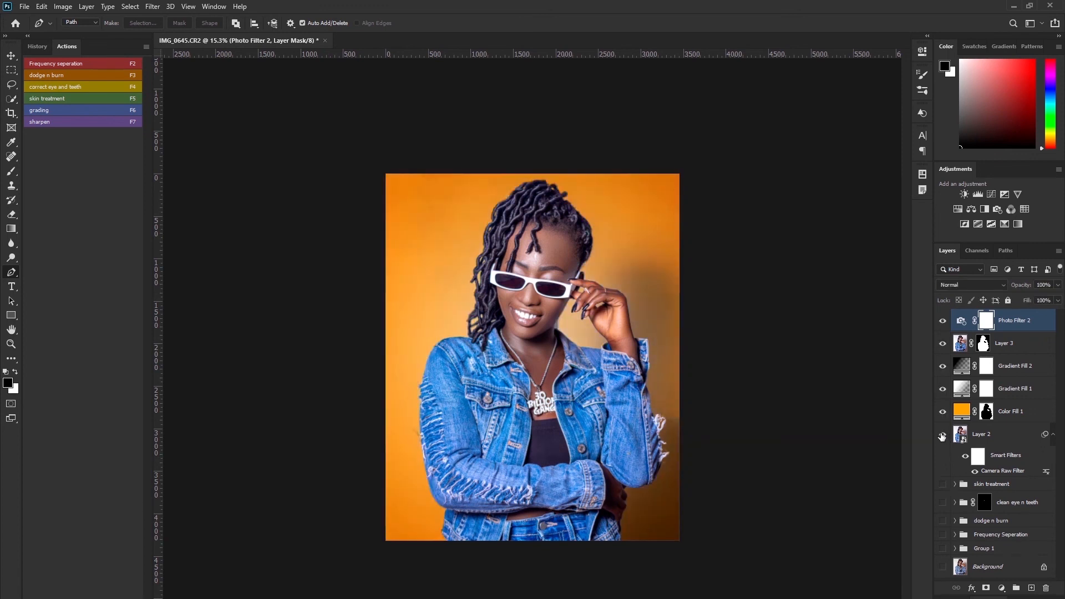
alt+click(942, 437)
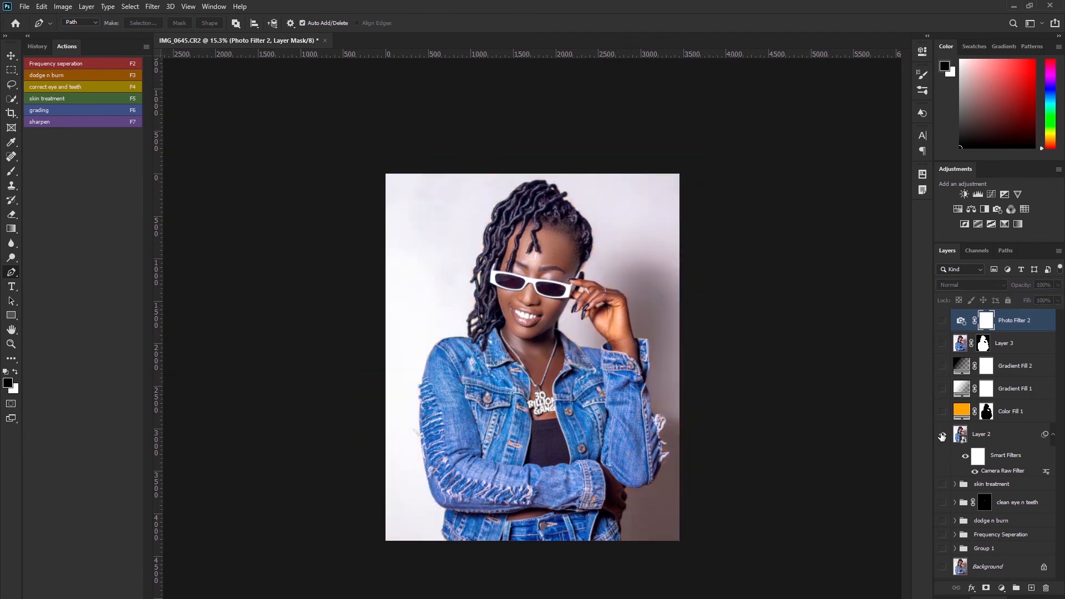